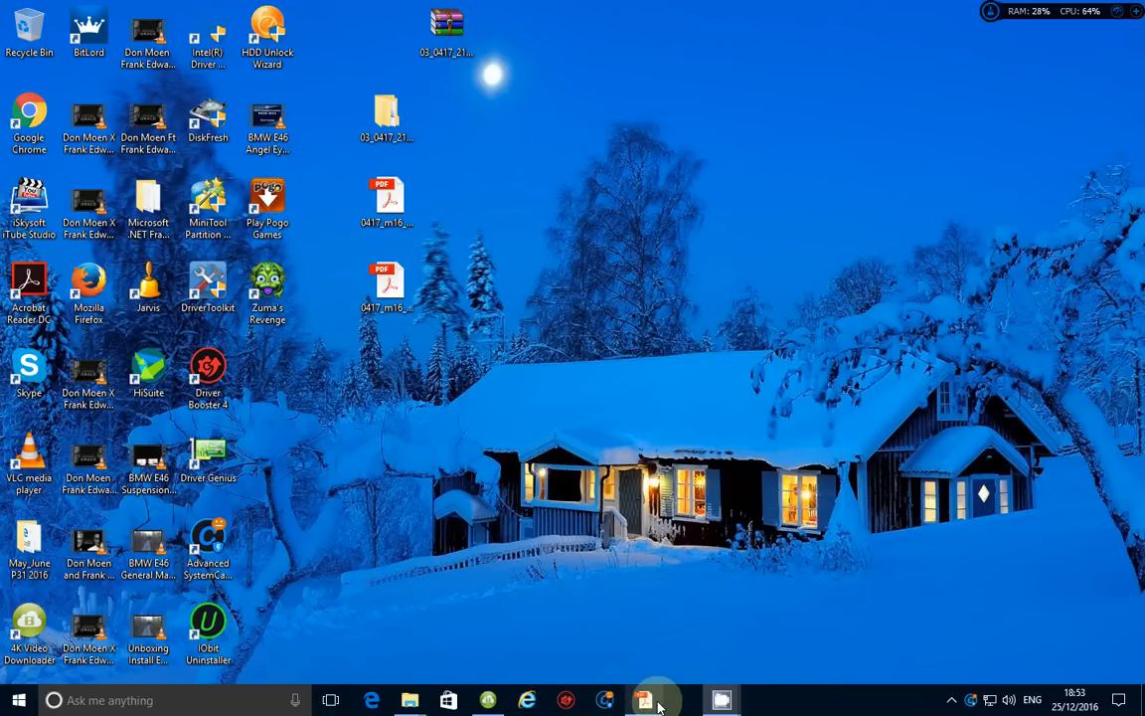
Bring the exam paper forward in Acrobat Reader and scroll to Task 5's mail merge instructions
left_click(644, 700)
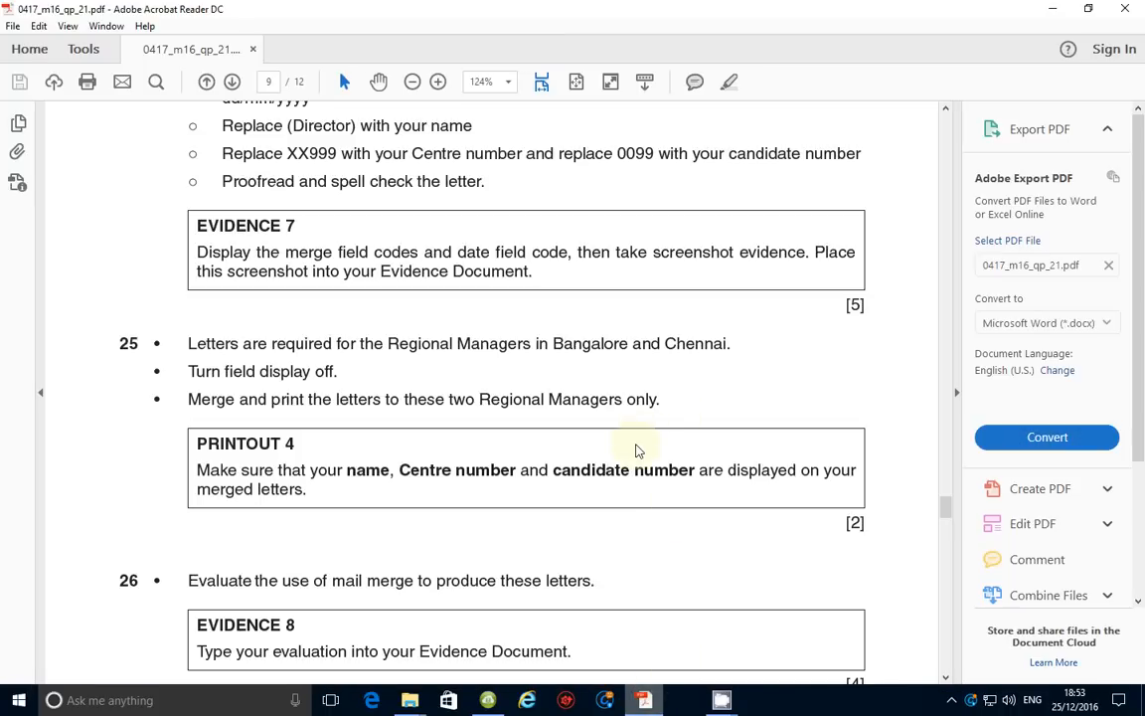
scroll(637, 452, "down", 1)
scroll(634, 445, "up", 4)
scroll(634, 445, "up", 3)
scroll(634, 444, "down", 1)
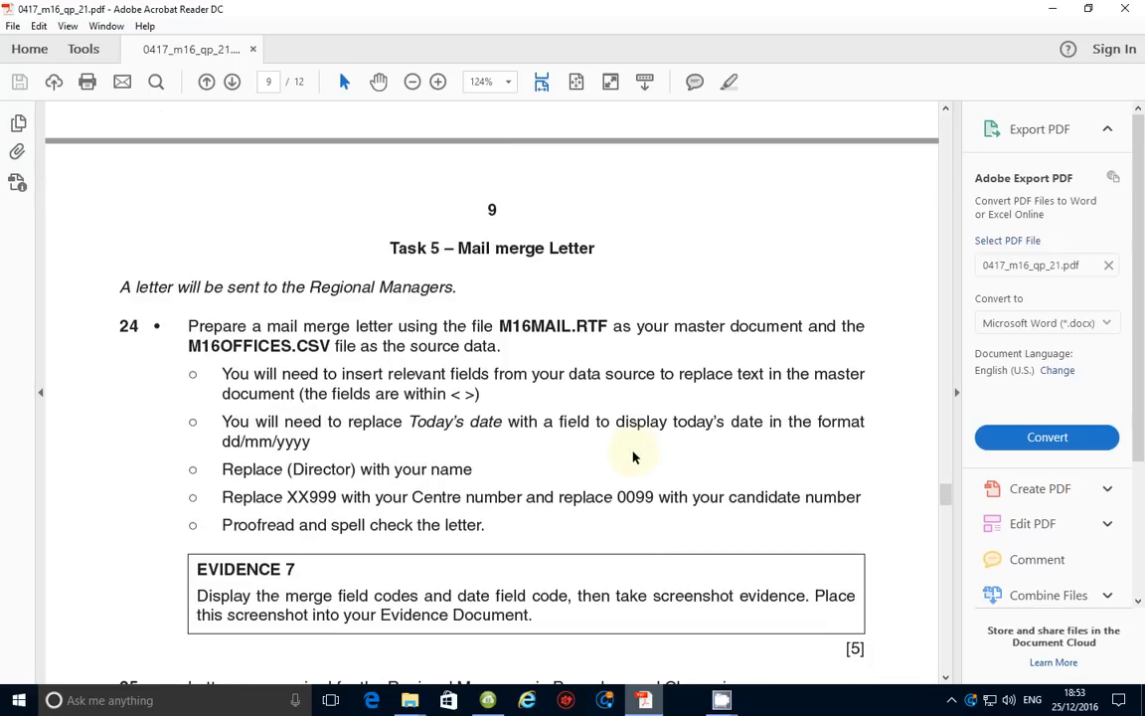
scroll(633, 449, "up", 2)
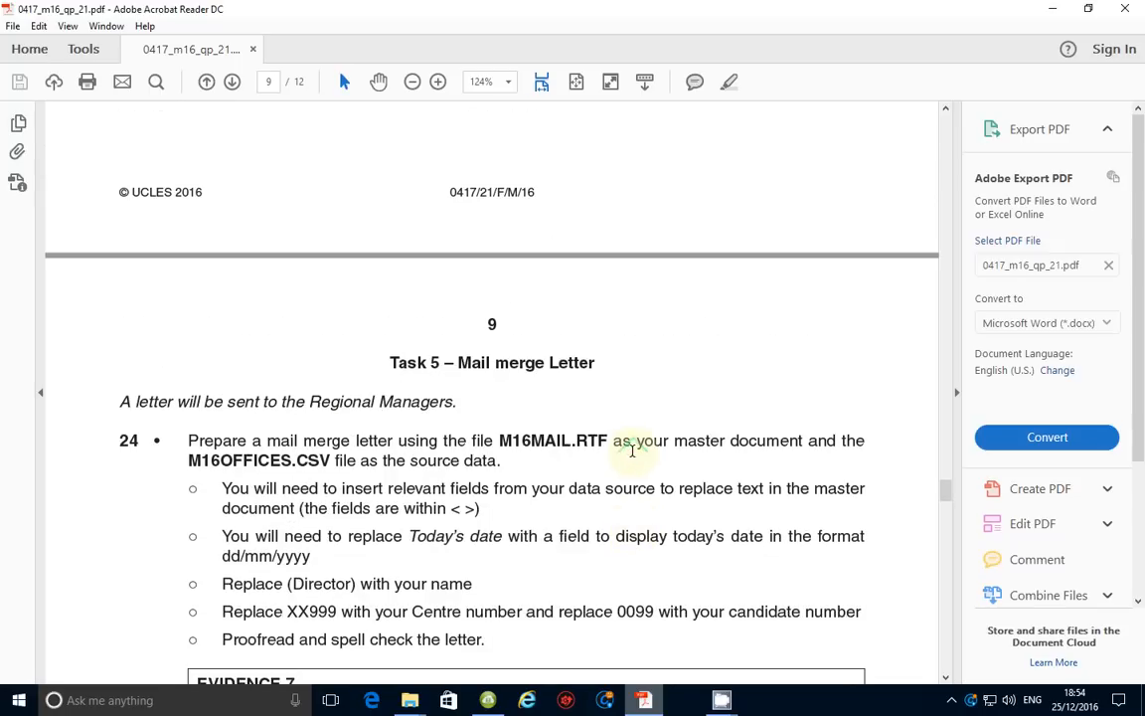
scroll(632, 448, "down", 3)
scroll(636, 448, "down", 2)
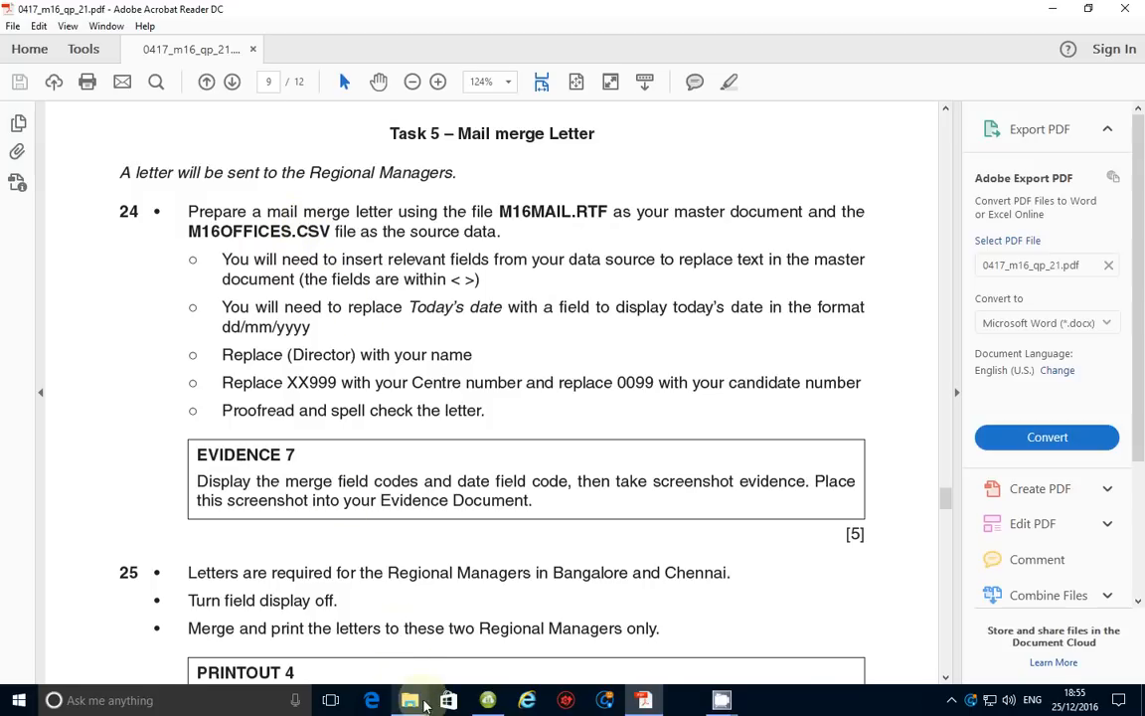
Open the M16MAIL letter in Word from the 03_0417_21_SF folder window
mouse_move(418, 706)
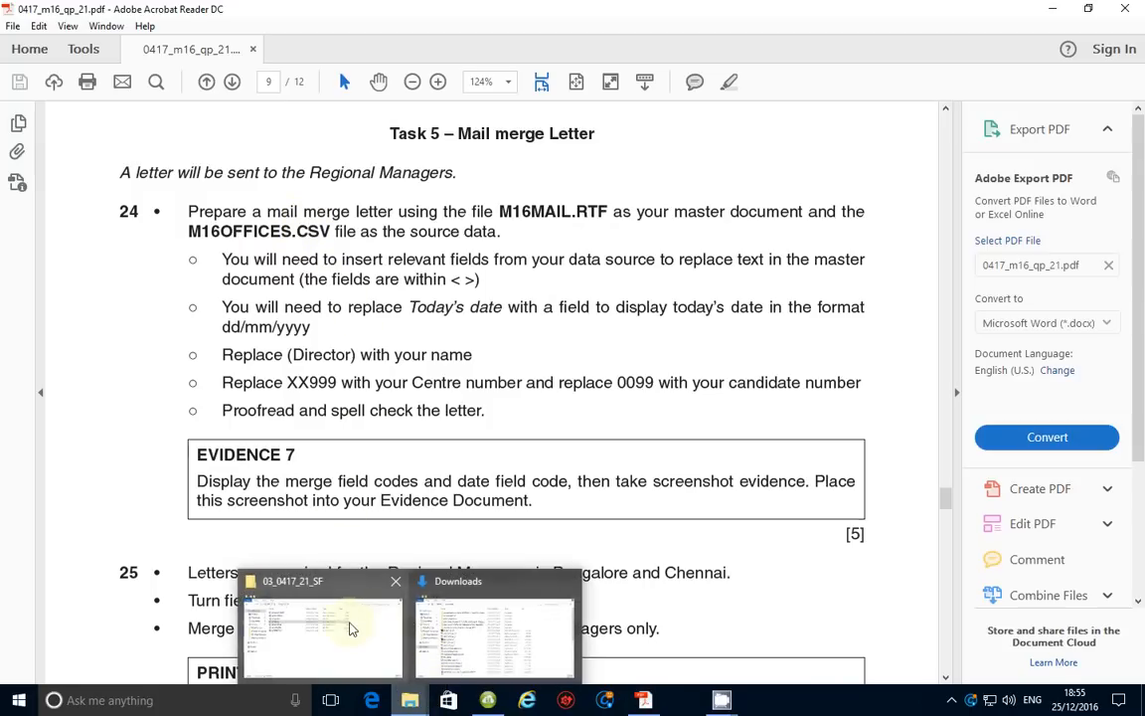
left_click(353, 624)
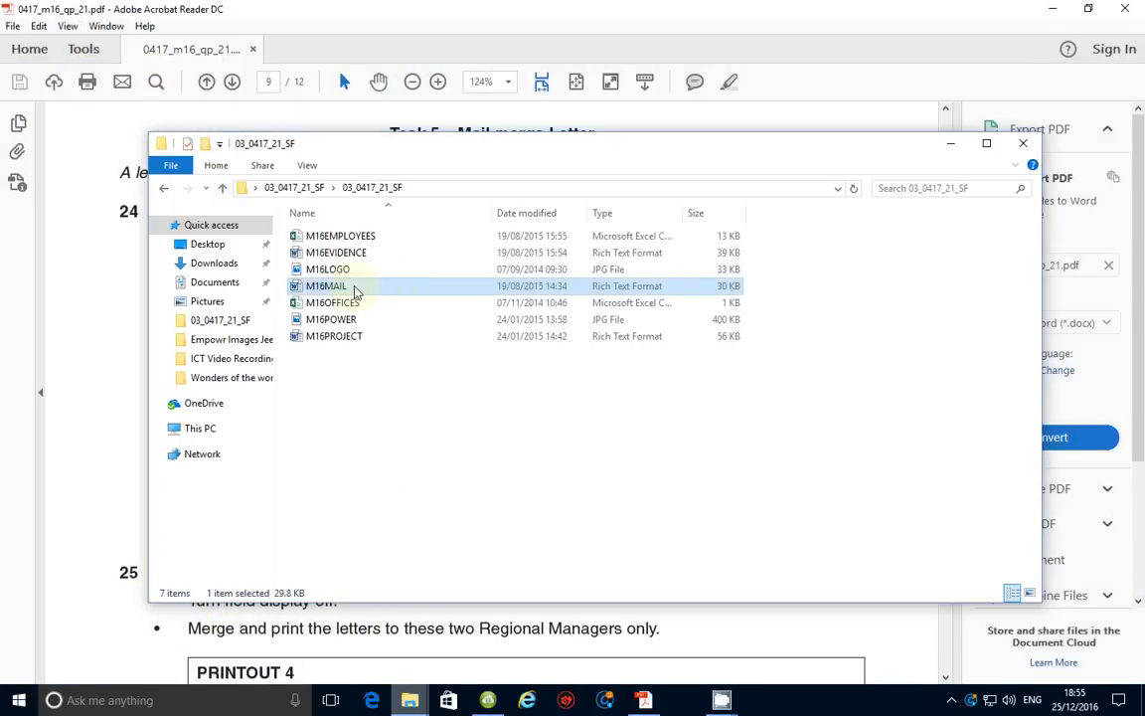
double_click(355, 288)
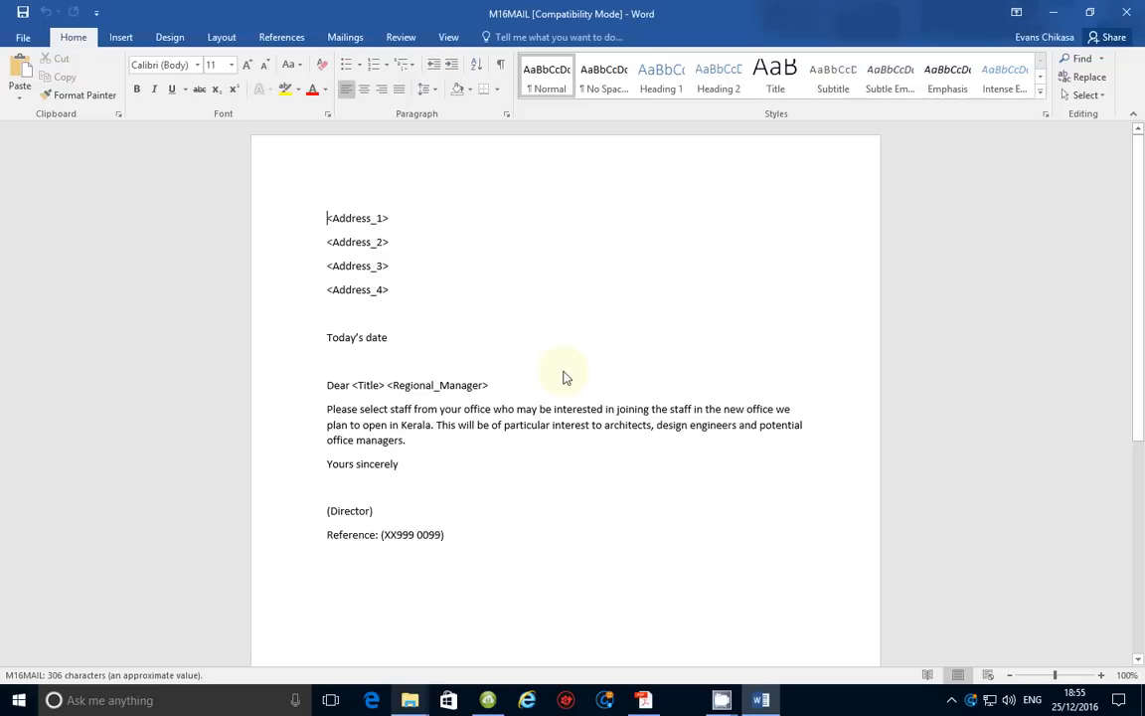
Use M16OFFICES from the 03_0417_21_SF folder as the existing recipient list
left_click(345, 37)
left_click(159, 97)
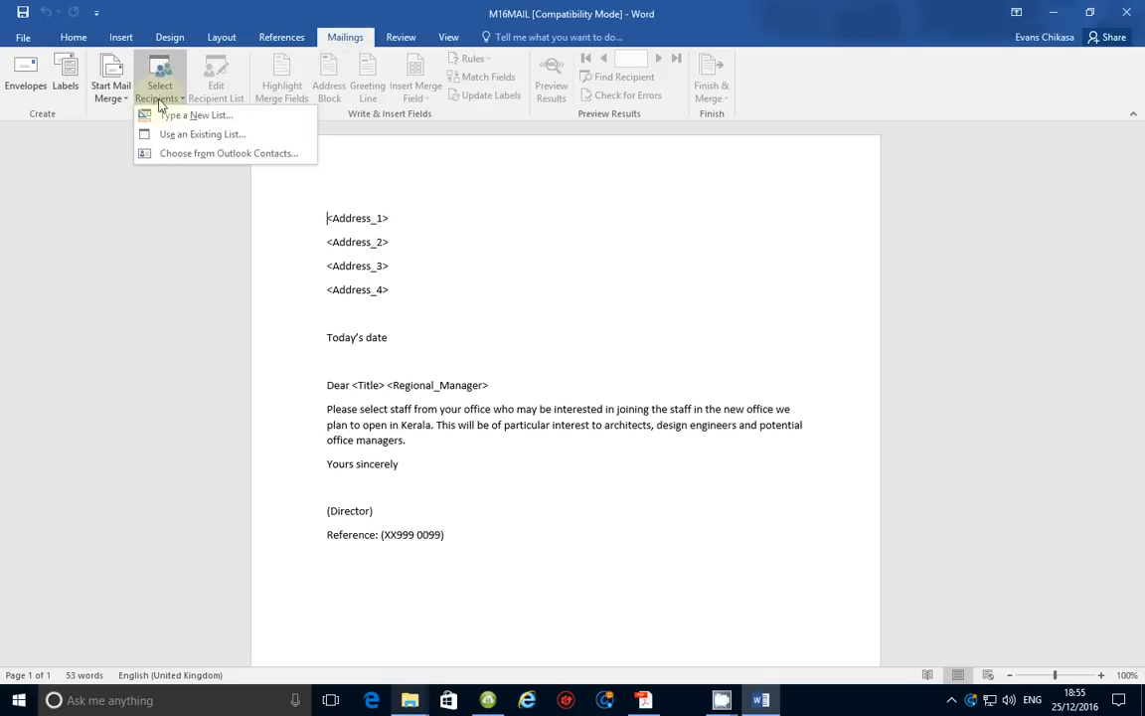
left_click(157, 134)
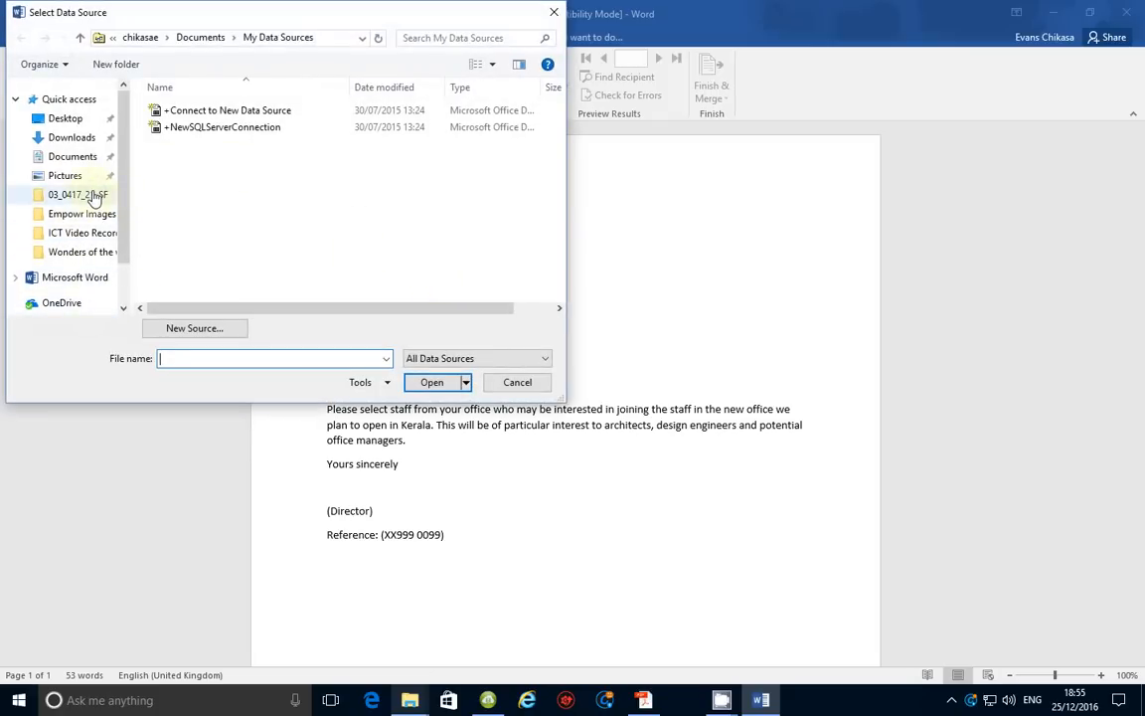
left_click(93, 196)
left_click(206, 165)
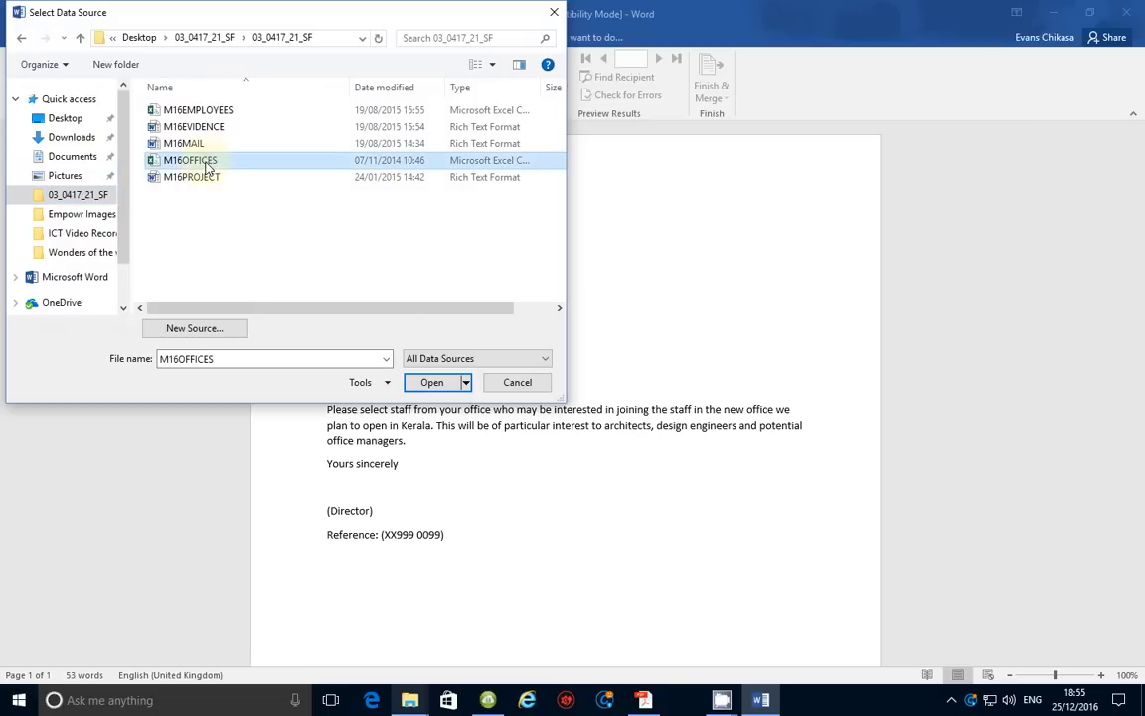
left_click(431, 382)
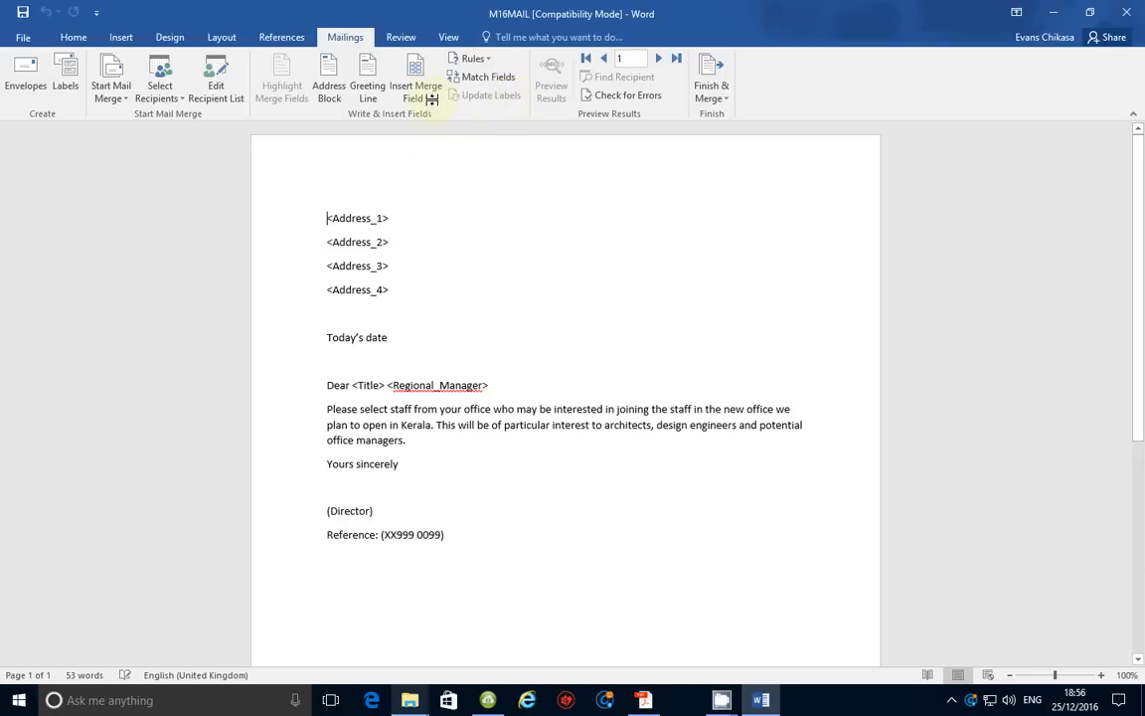
mouse_move(764, 702)
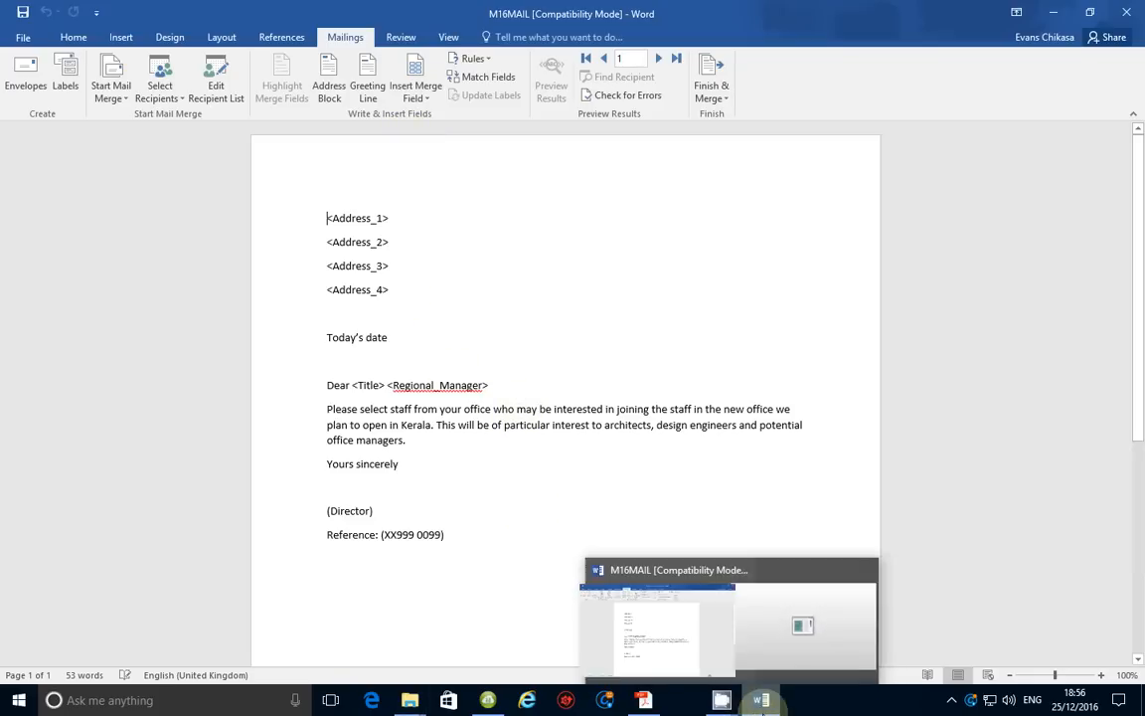
left_click(642, 696)
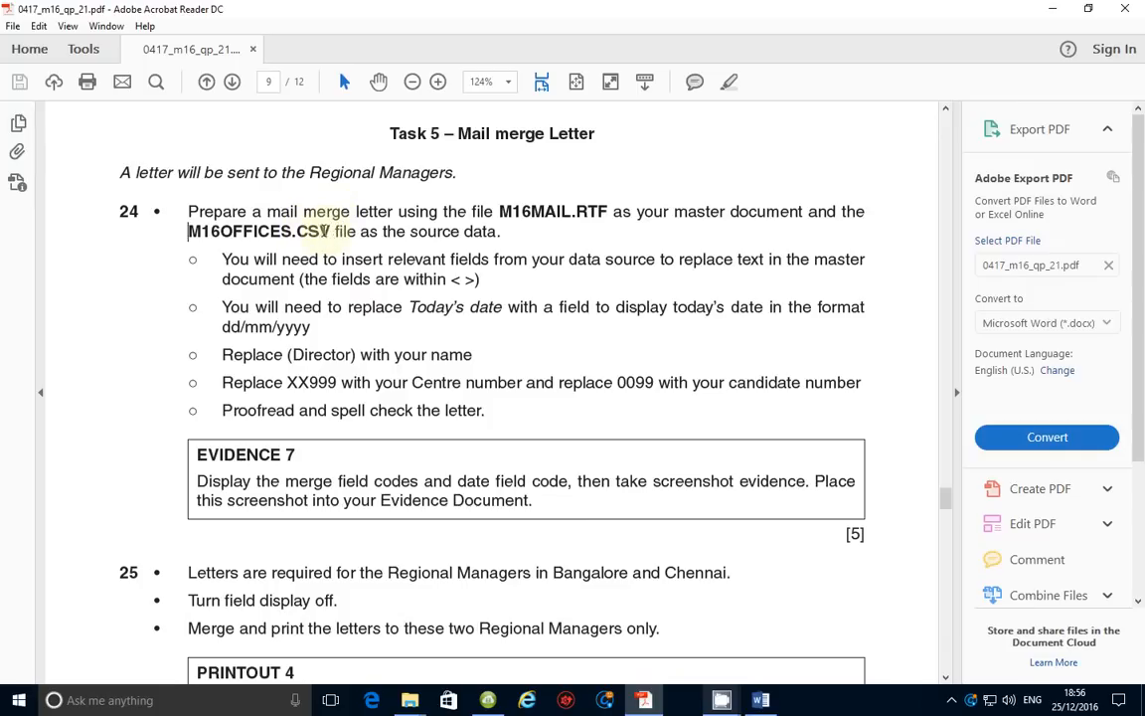
left_click(773, 705)
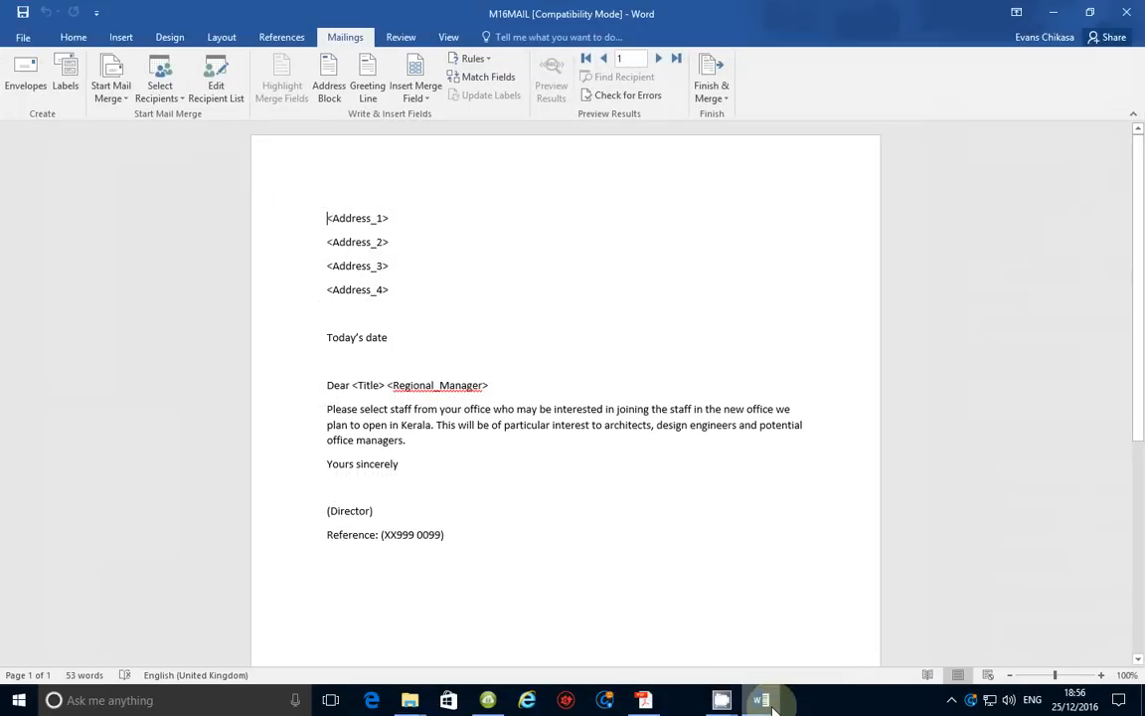
Replace the <Address_1> placeholder with the Address_1 merge field
left_click(429, 102)
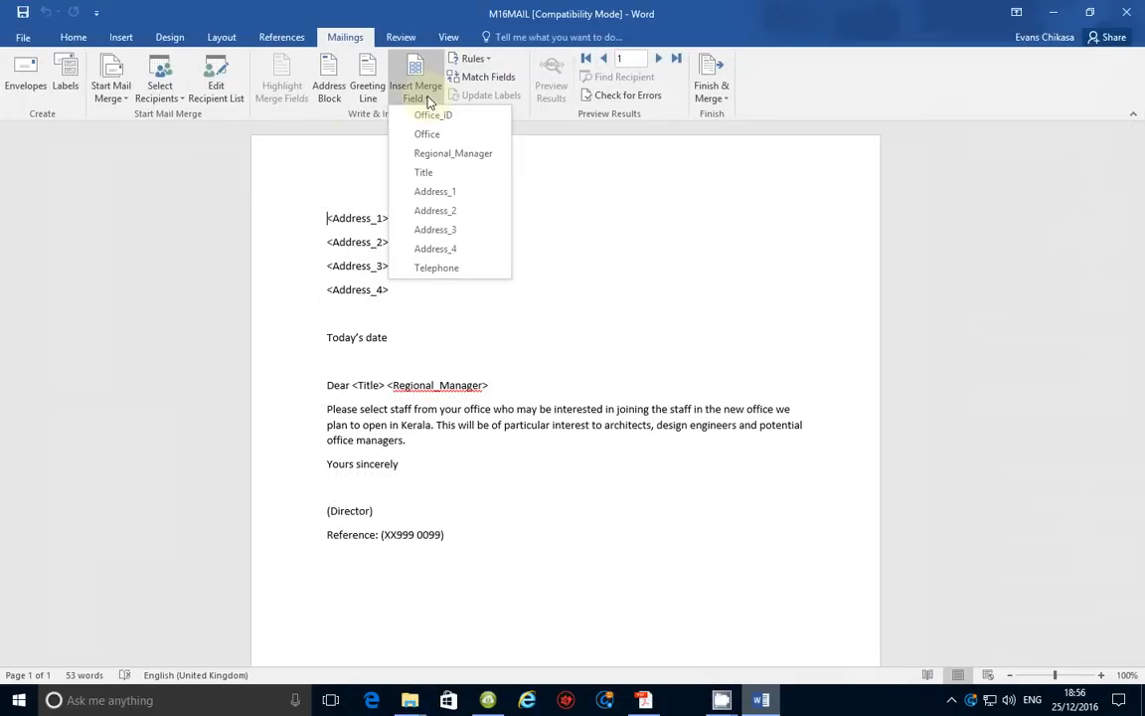
left_click(327, 219)
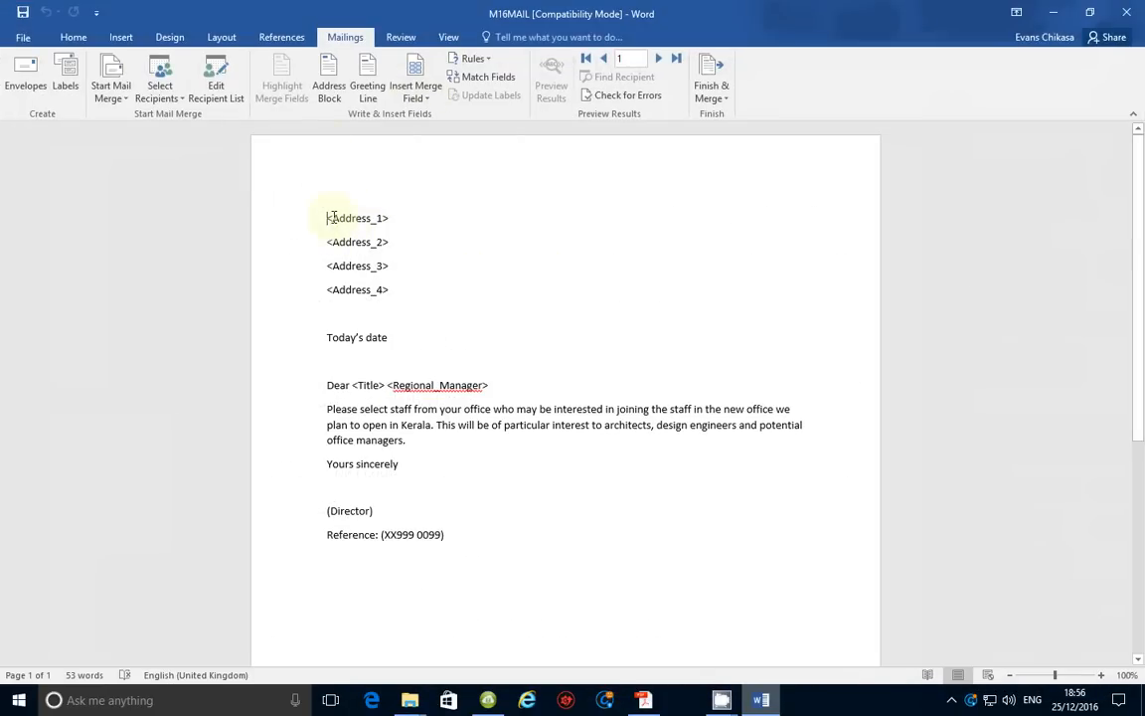
left_click_drag(327, 220, 396, 218)
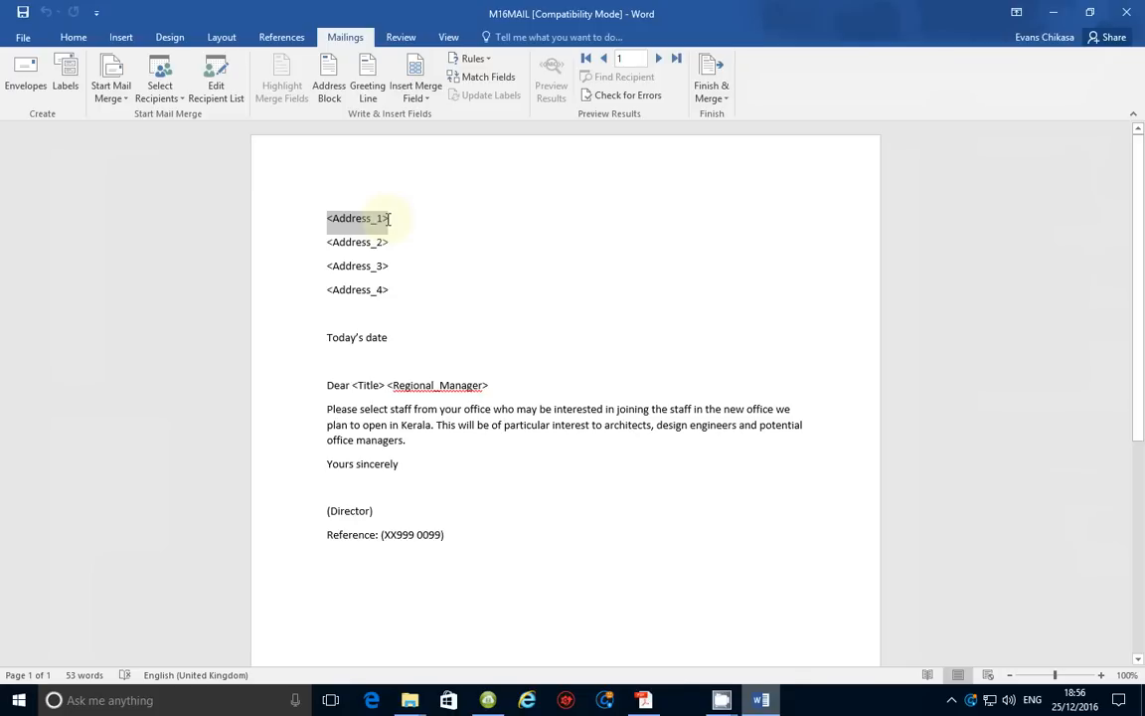
left_click(415, 87)
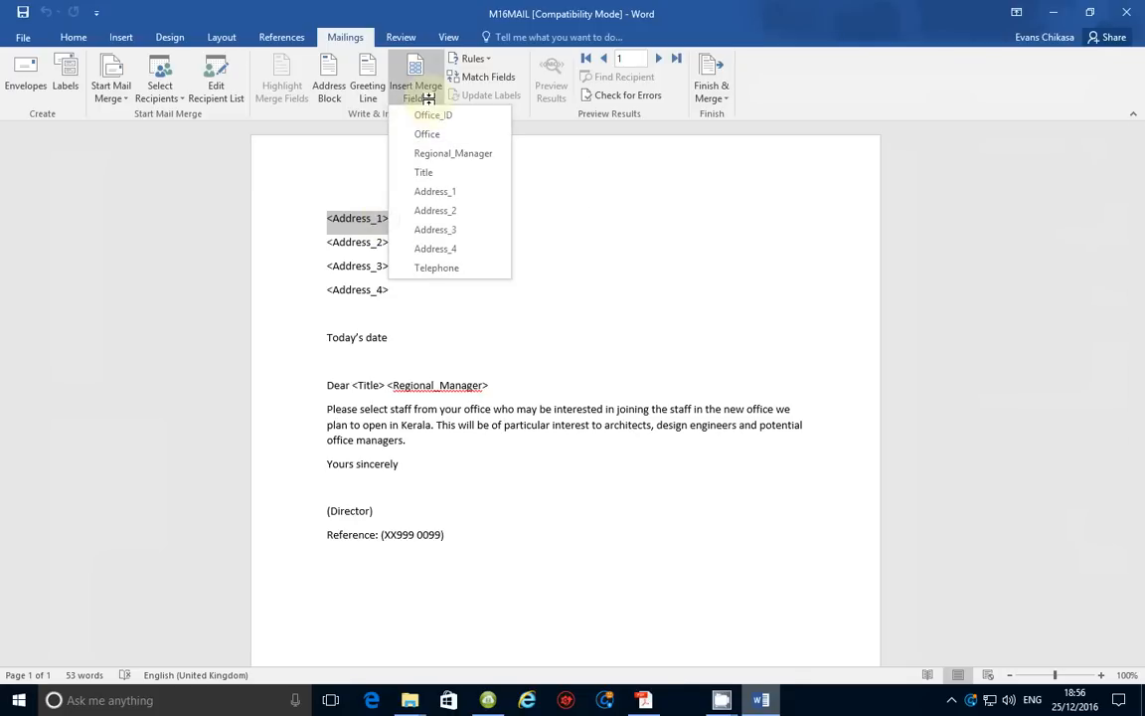
left_click(438, 191)
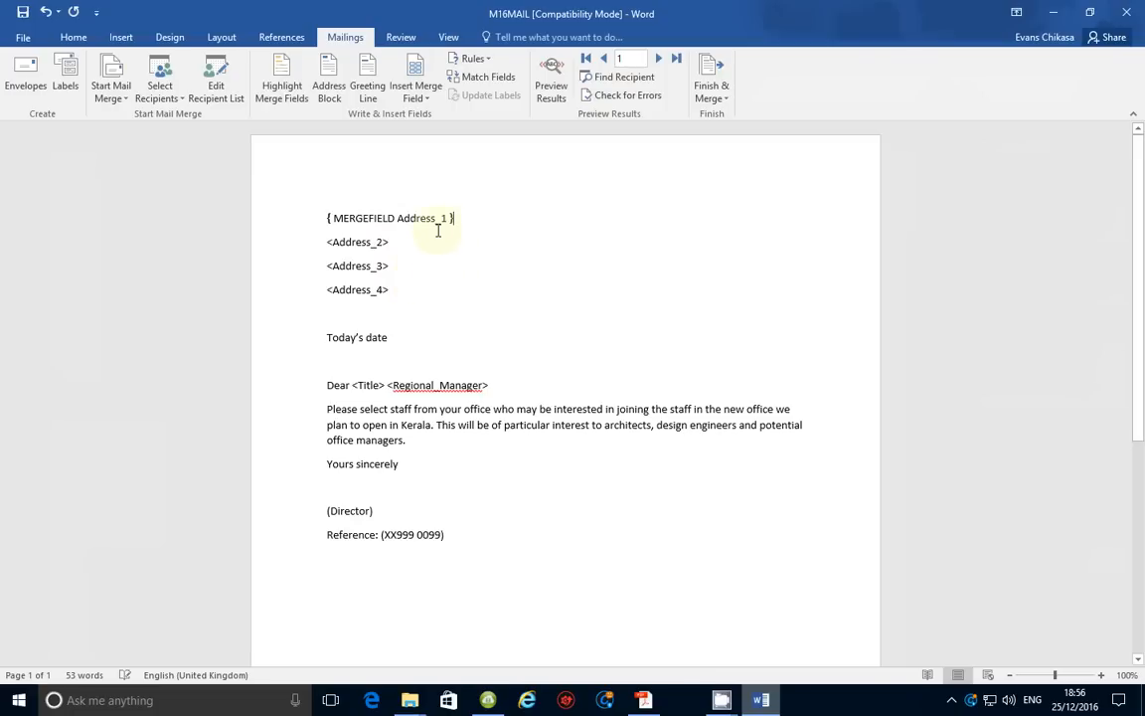
Show merge results with Alt+F9 and select the <Address_2> placeholder
left_click_drag(326, 242, 392, 242)
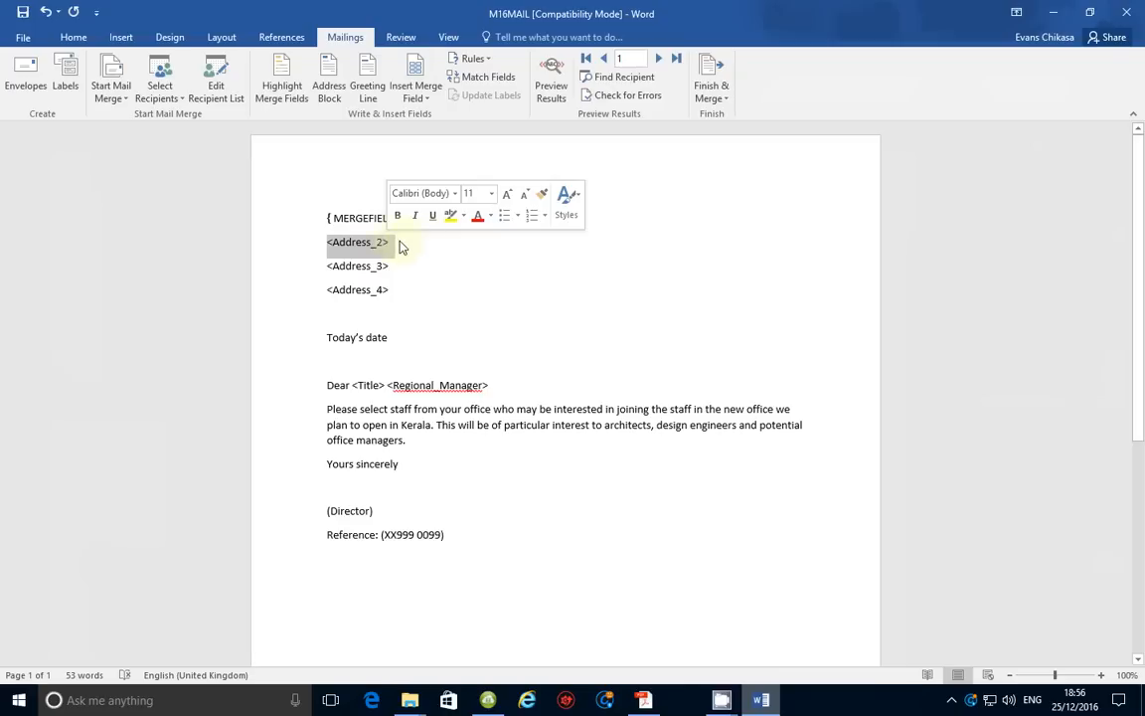
left_click(393, 242)
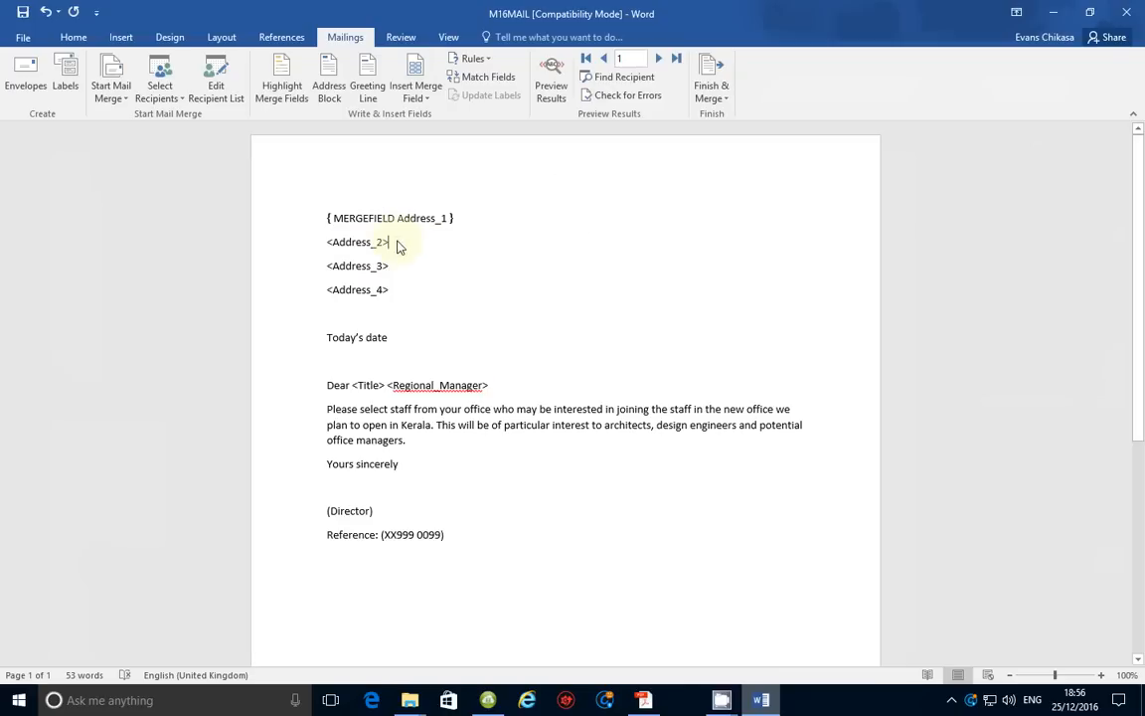
left_click(328, 241)
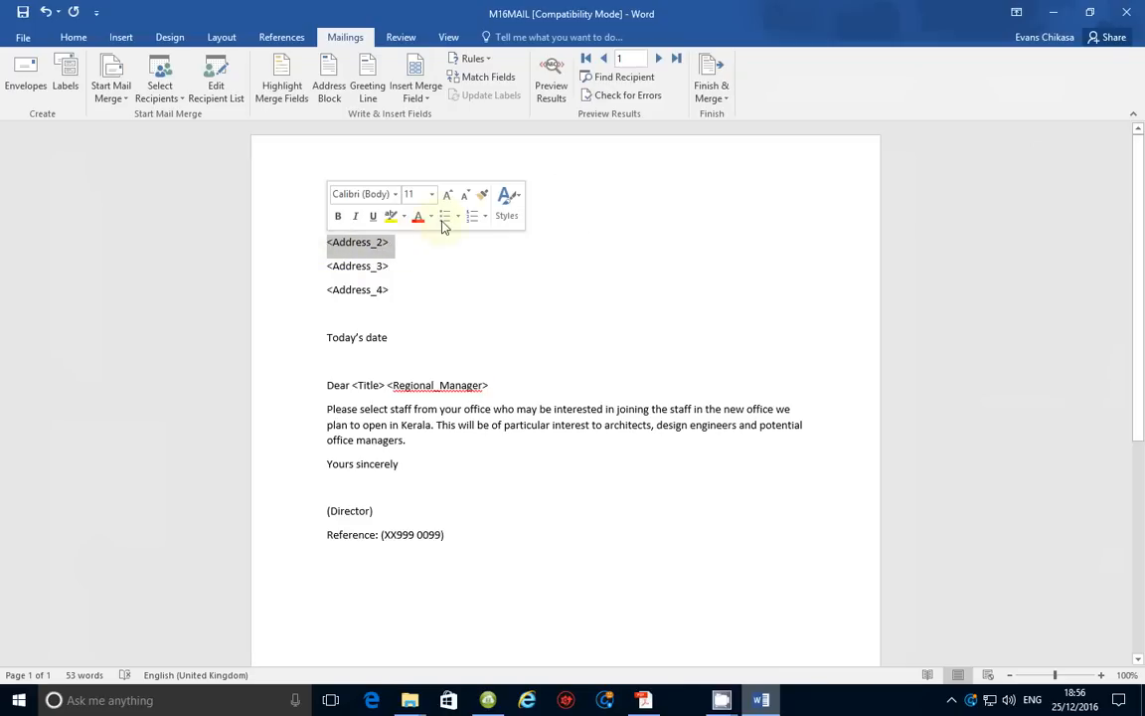
left_click(426, 281)
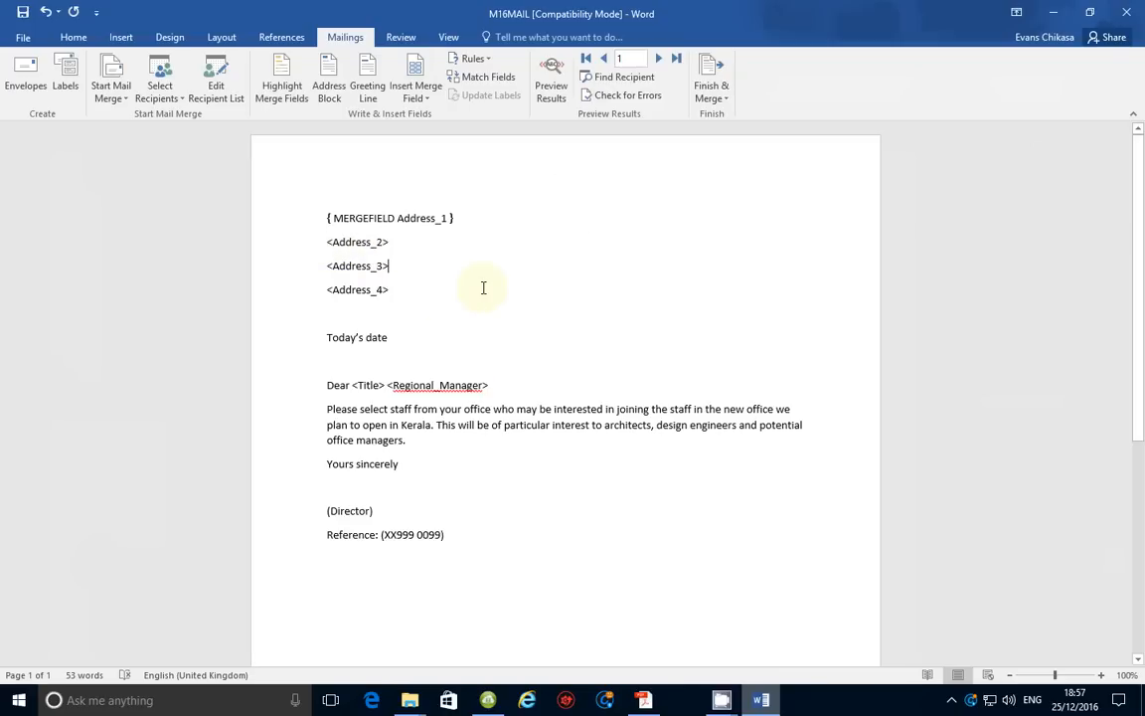
key("alt+F9")
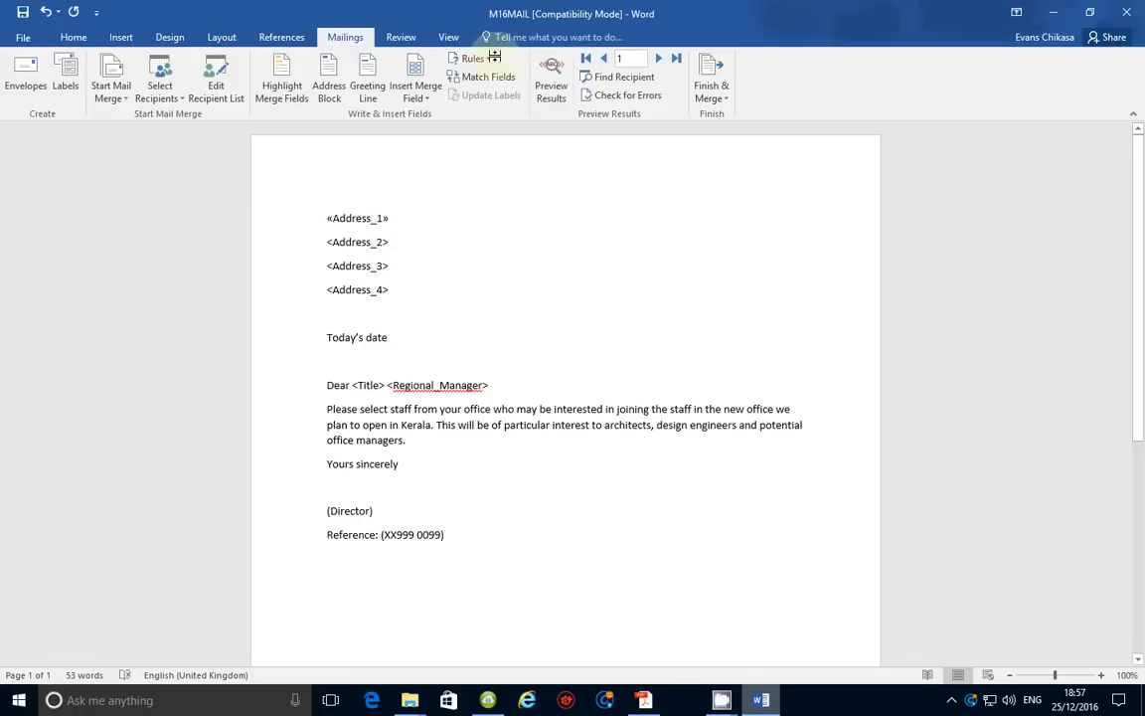
left_click_drag(329, 242, 389, 244)
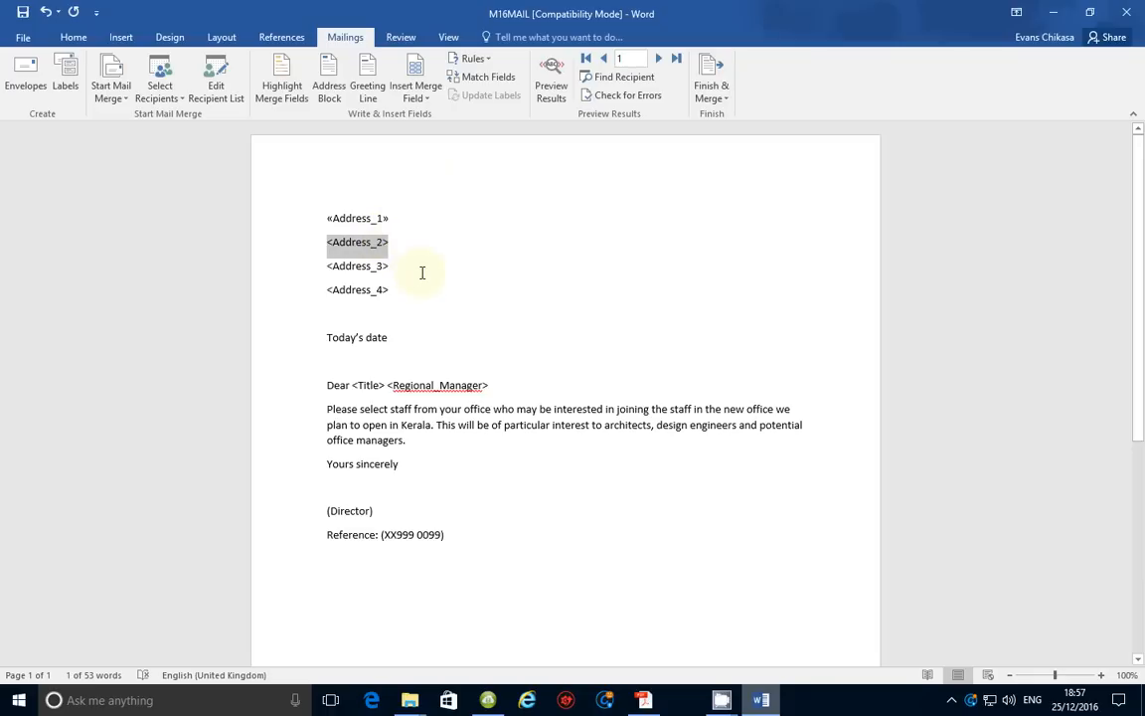
Replace <Address_2> with the Address_2 merge field and confirm it displays as «Address_2»
left_click(416, 87)
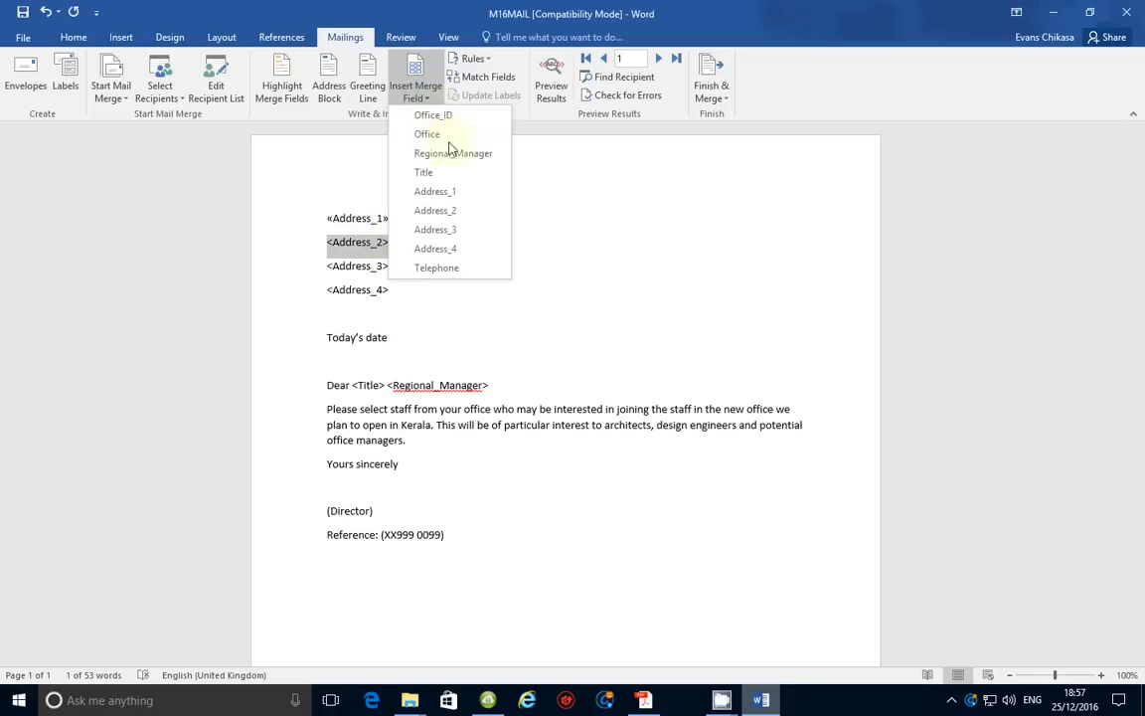
left_click(430, 210)
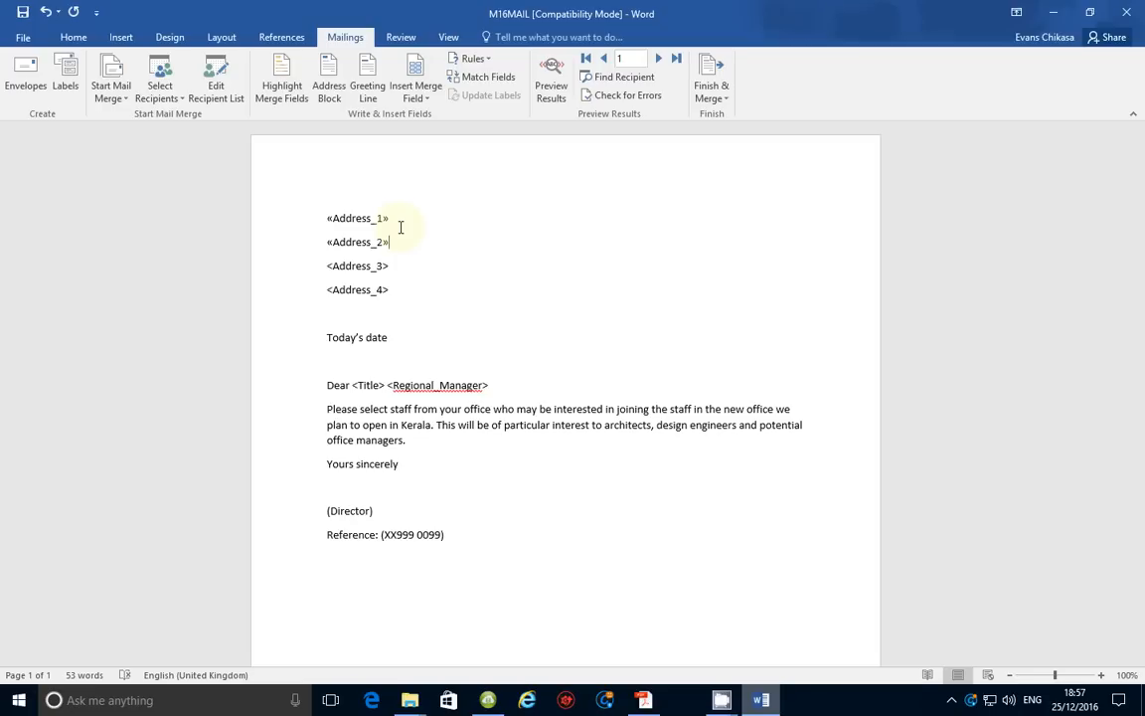
key("alt+F9")
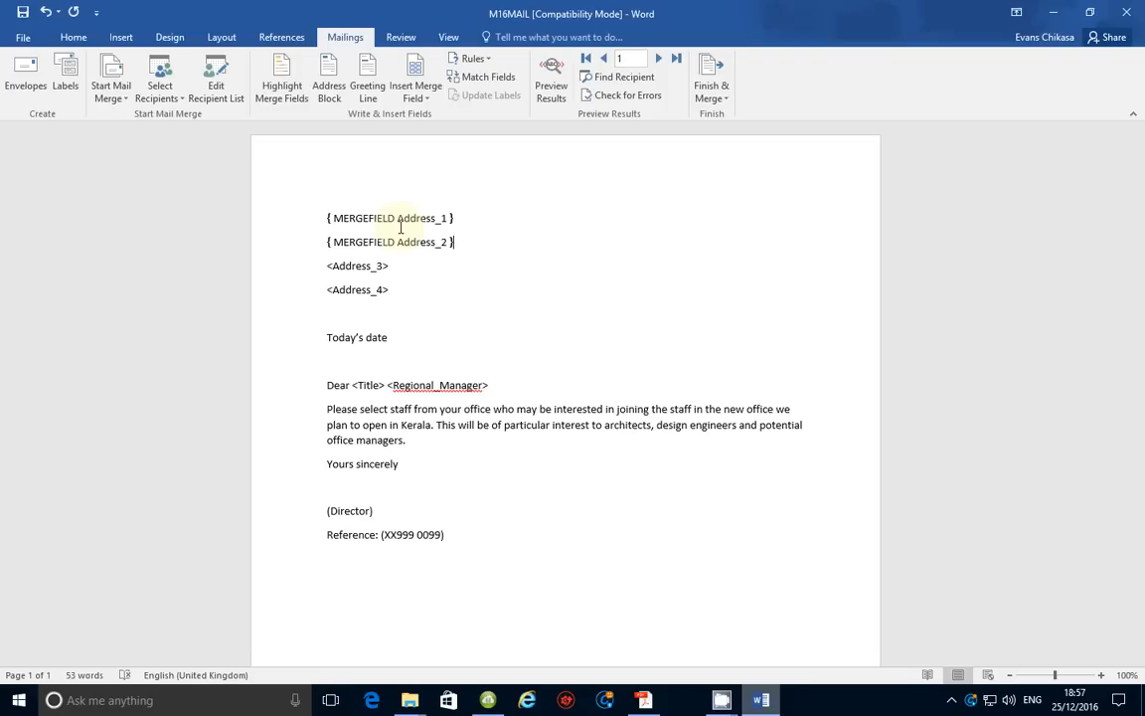
key("alt+F9")
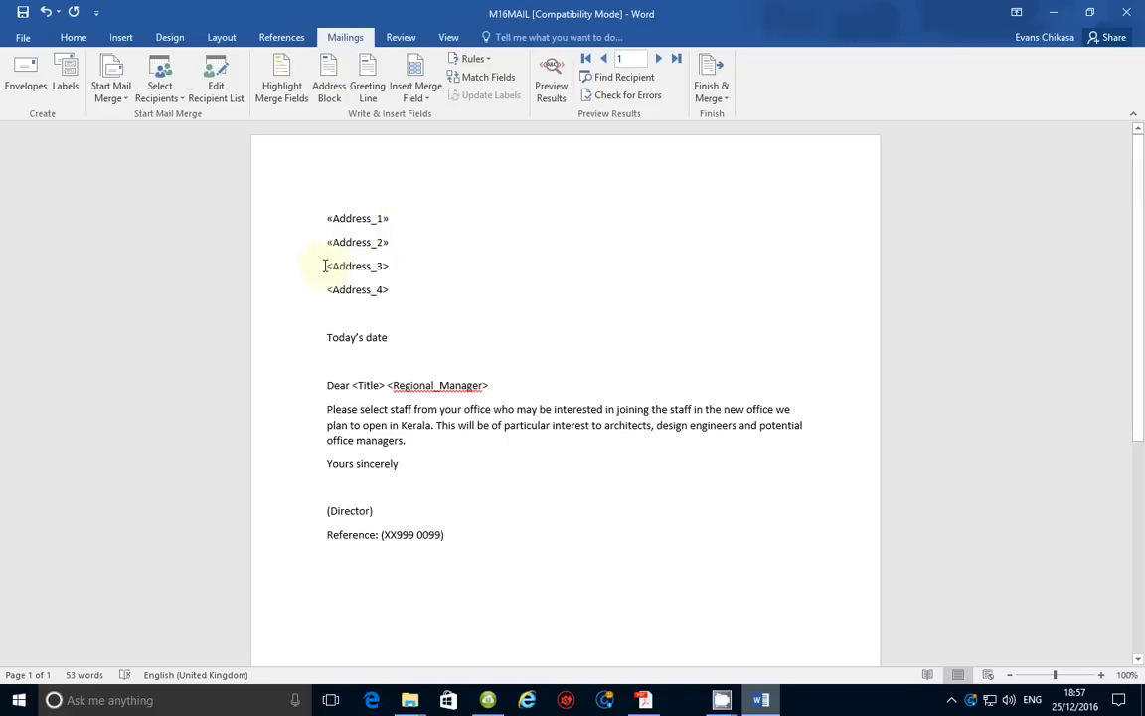
Replace <Address_3> and <Address_4> with the Address_3 and Address_4 merge fields
left_click_drag(325, 266, 394, 262)
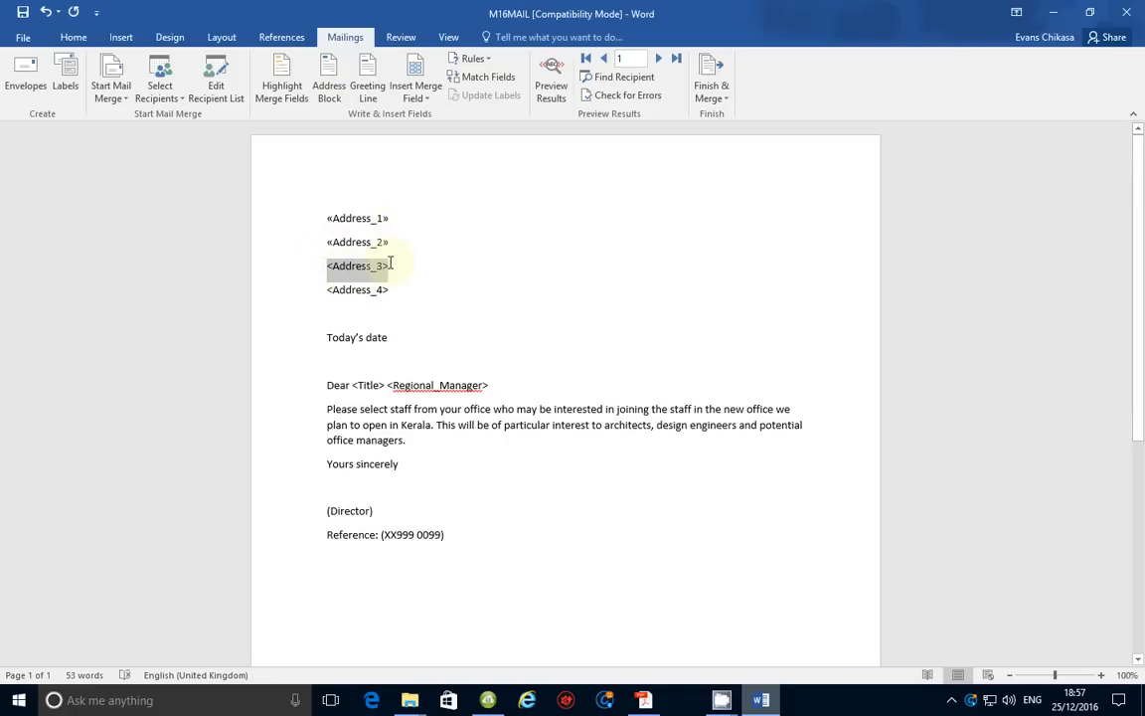
left_click(416, 92)
left_click(443, 230)
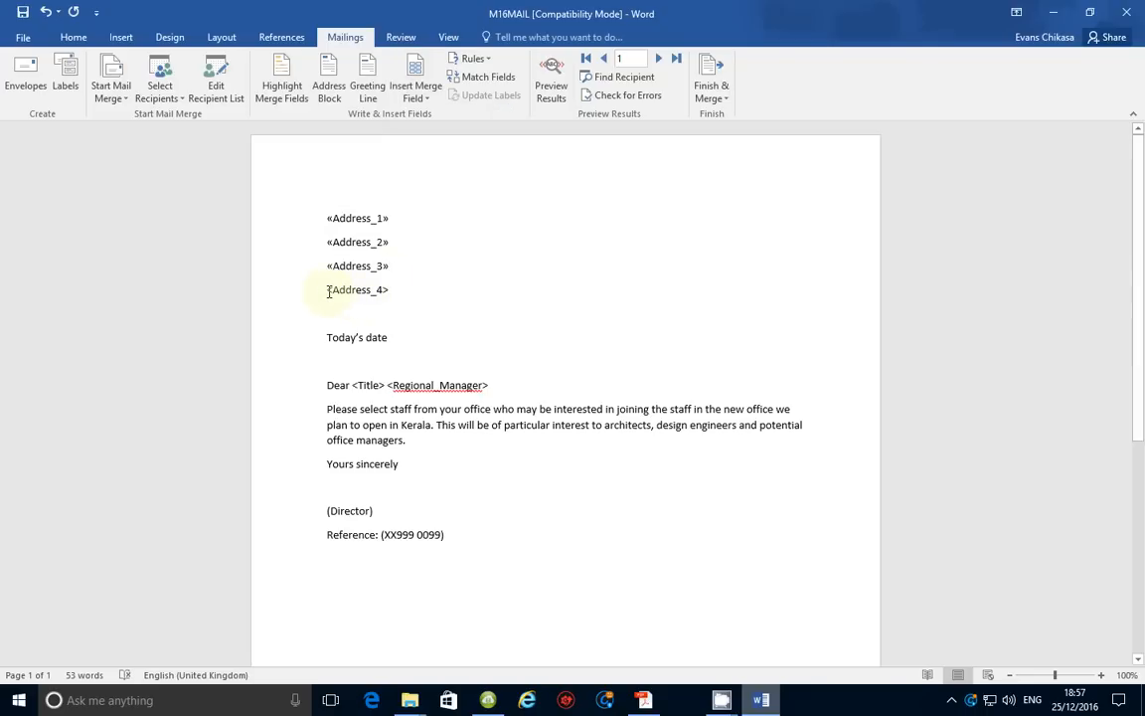
left_click_drag(328, 292, 389, 288)
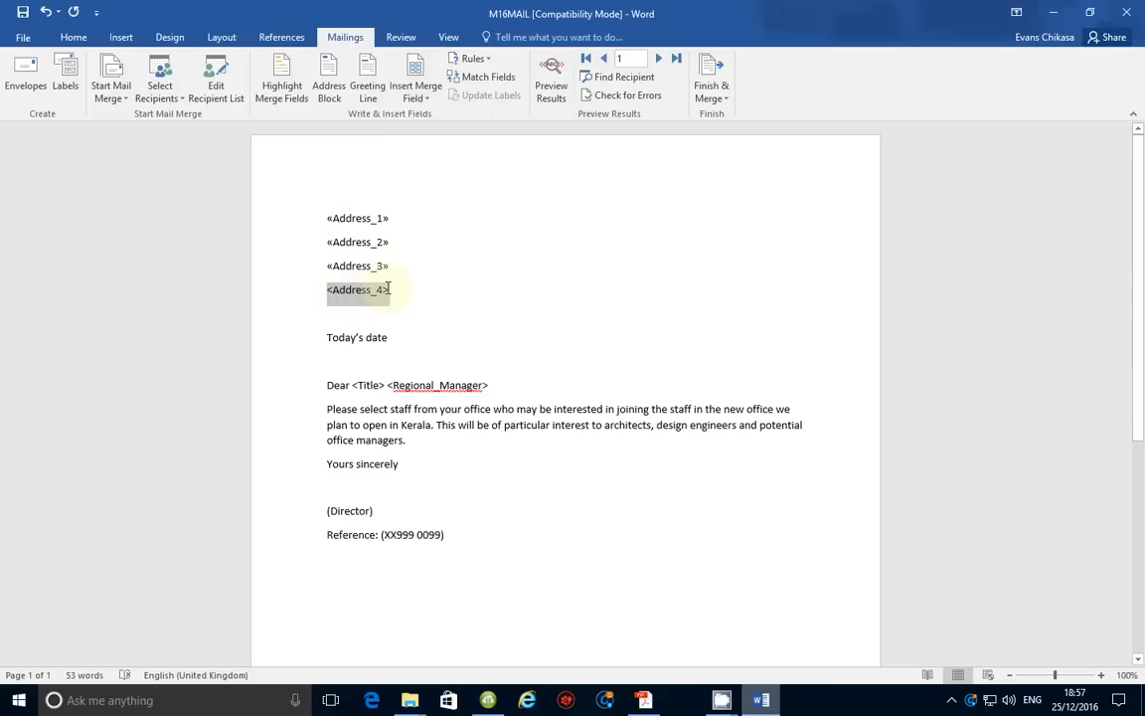
left_click(416, 92)
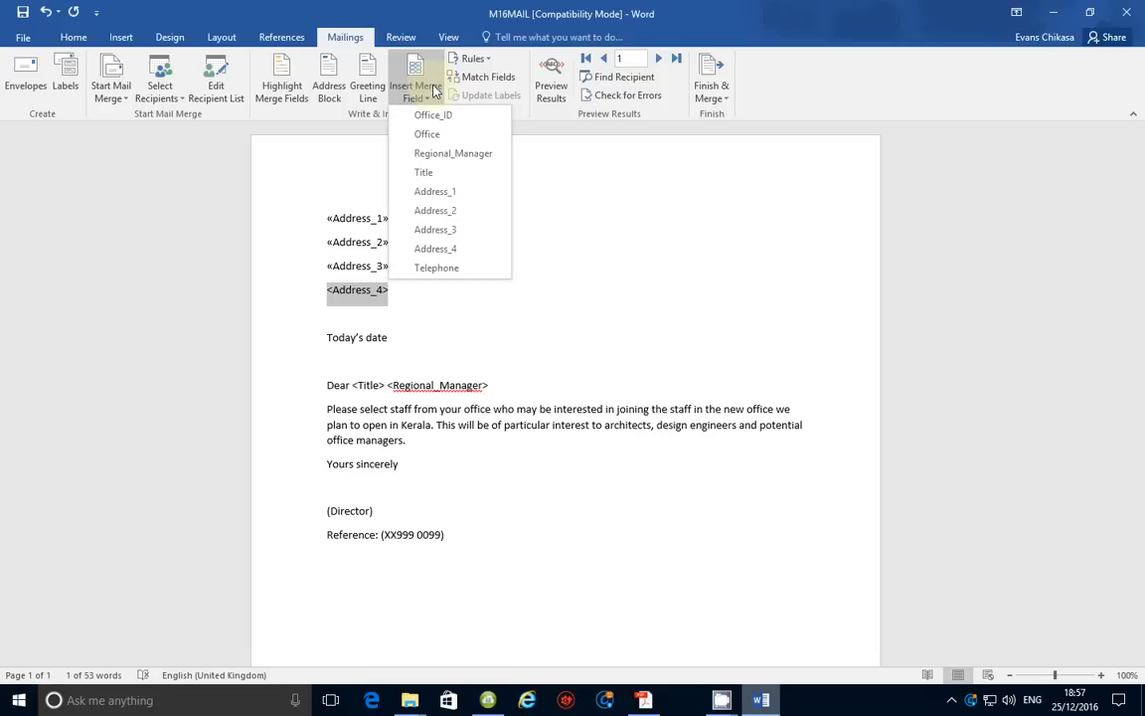
left_click(437, 250)
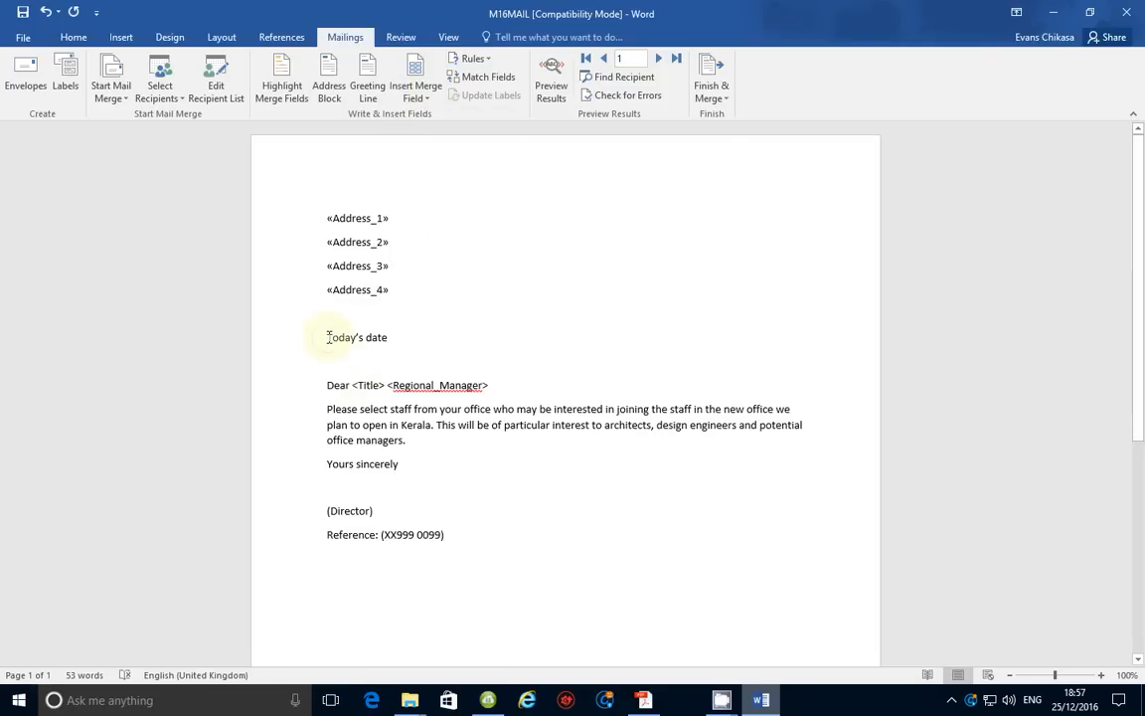
Replace Today's date with a Date field in dd/MM/yyyy format, showing 25/12/2016
left_click_drag(328, 337, 385, 336)
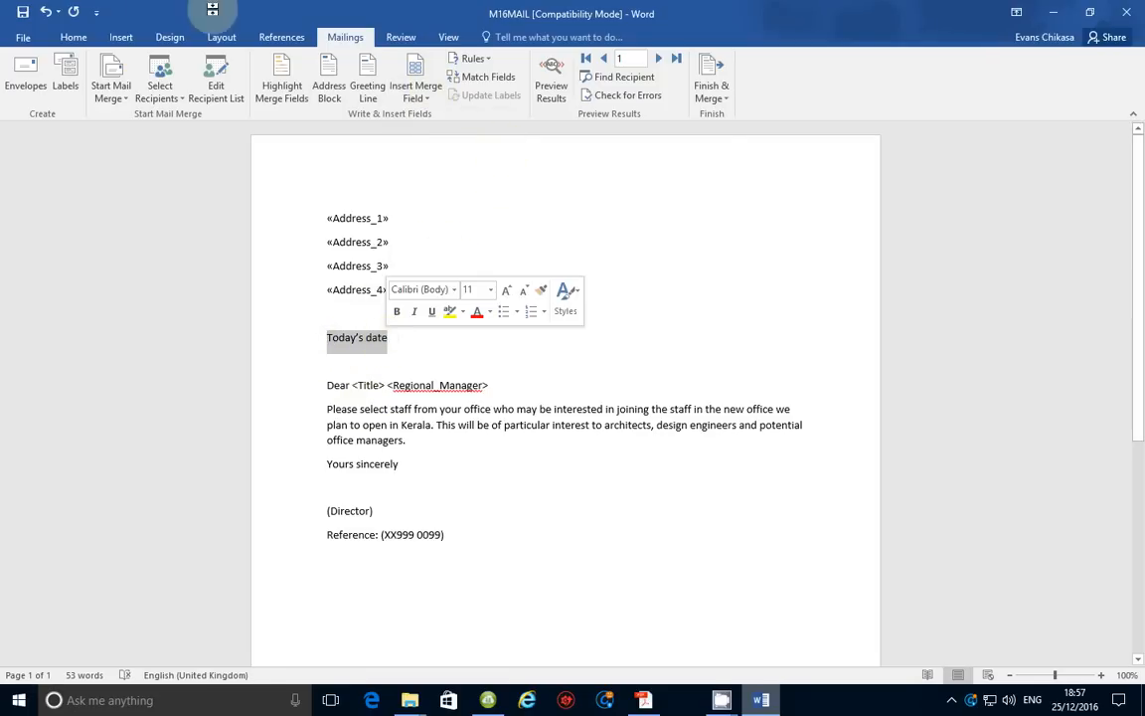
left_click(121, 37)
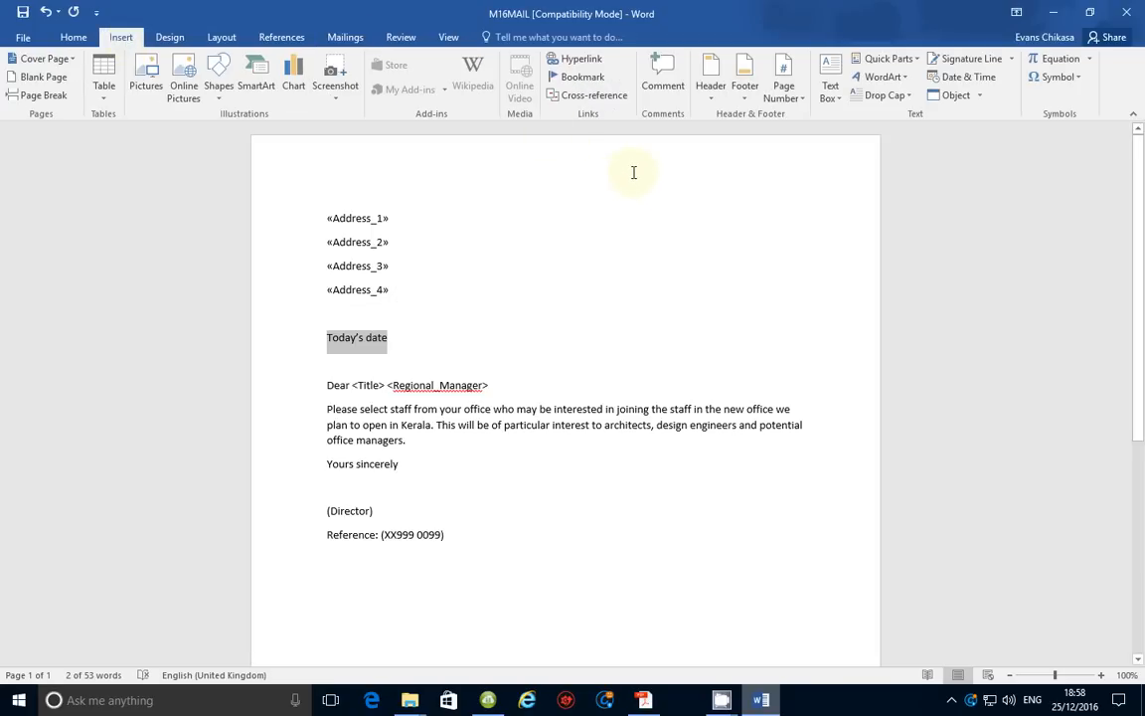
left_click(969, 78)
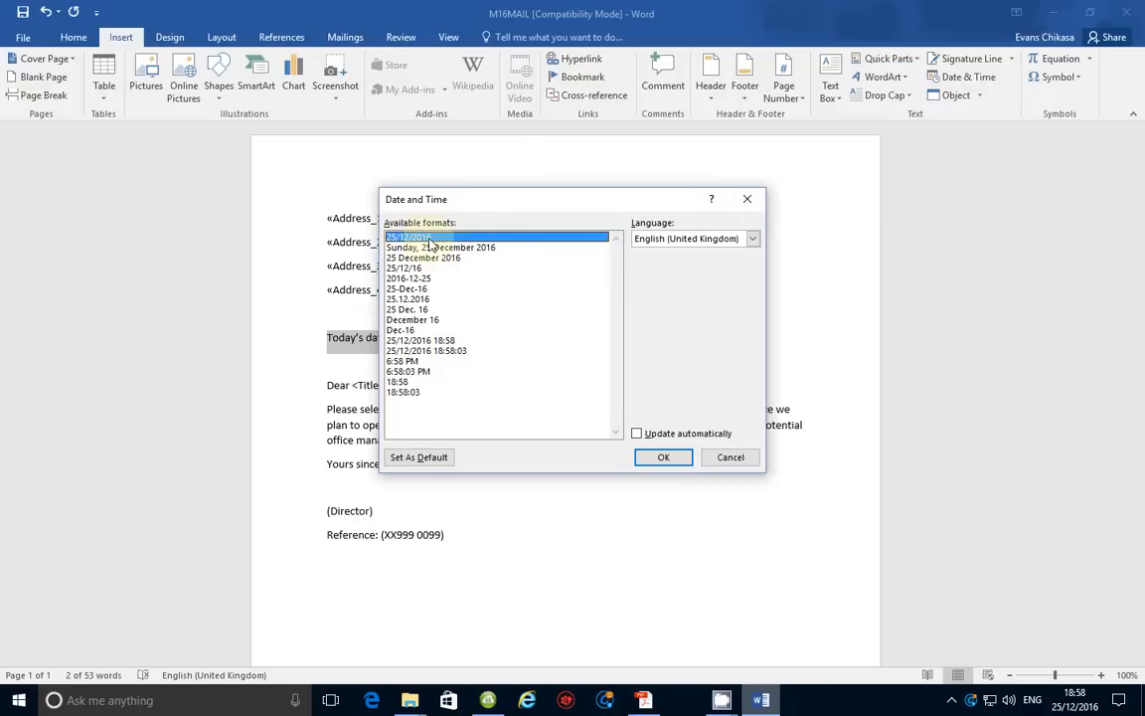
left_click(733, 459)
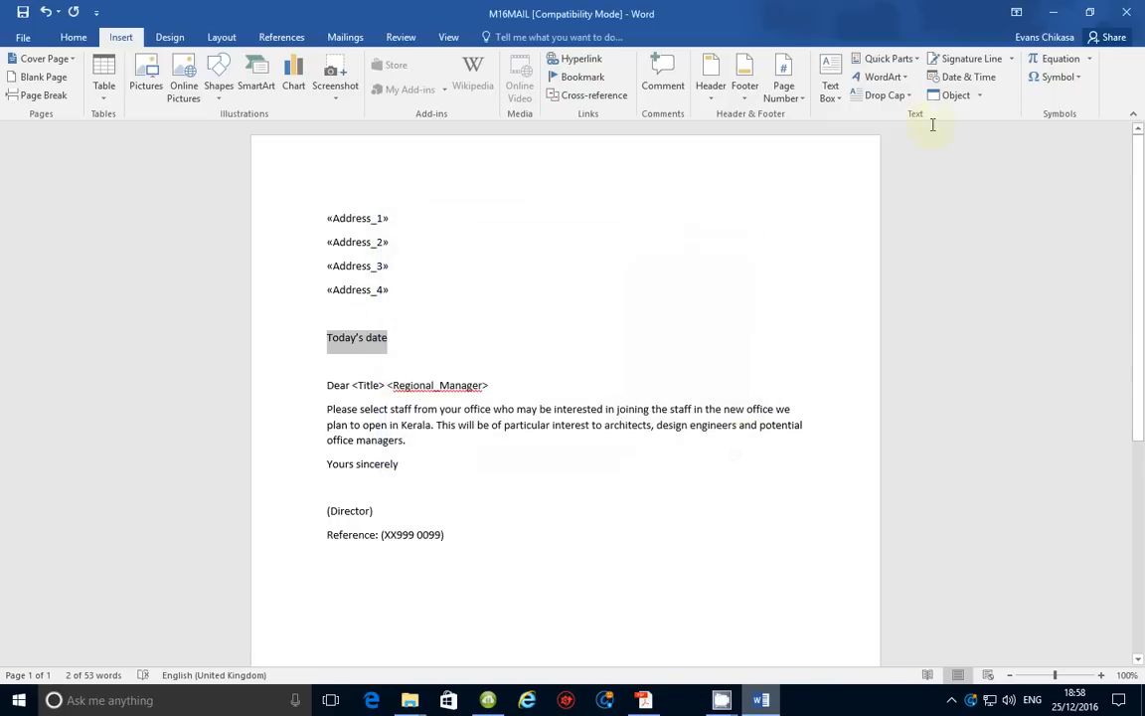
left_click(916, 61)
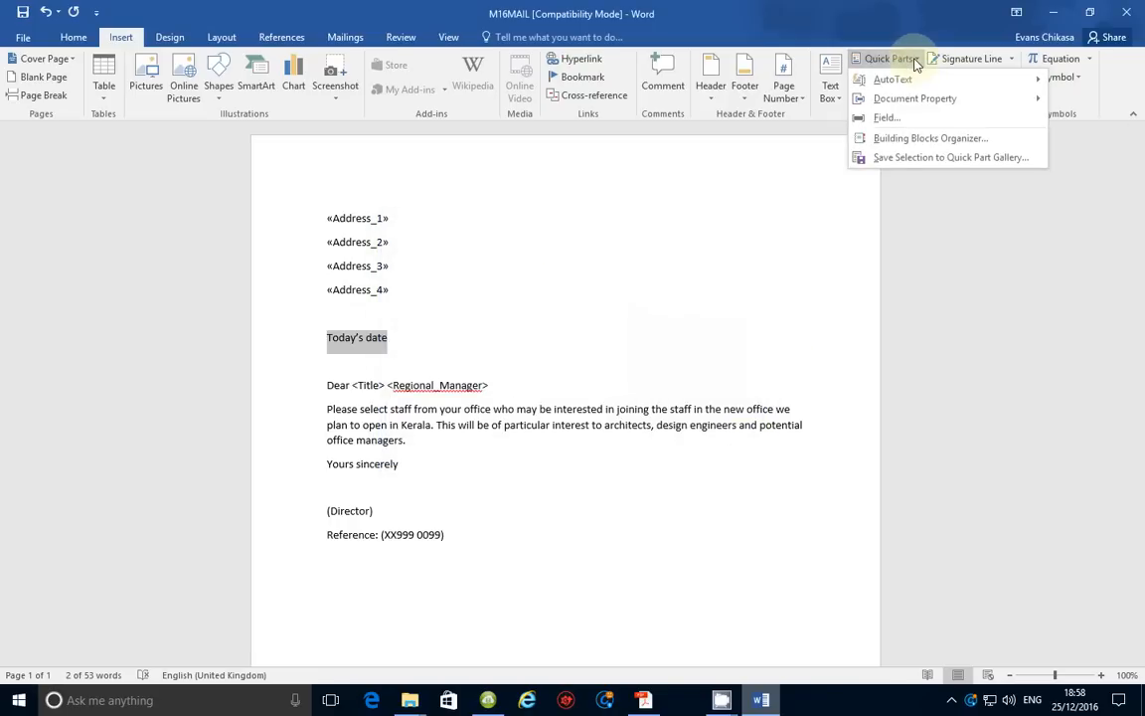
left_click(898, 119)
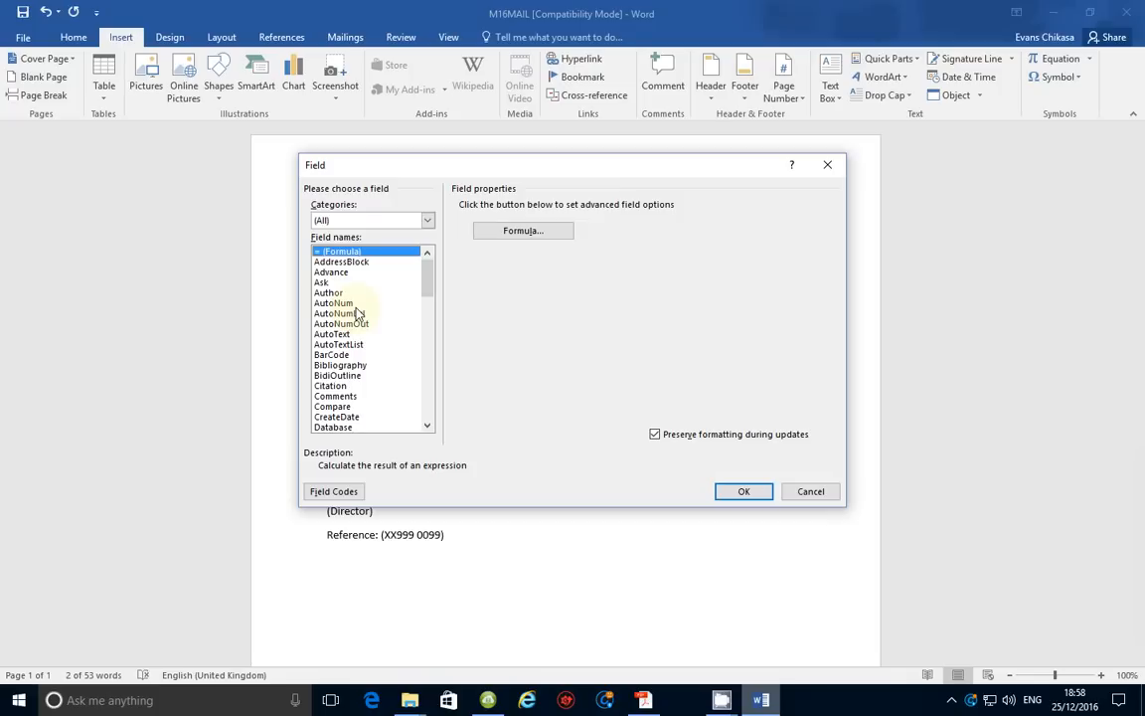
key("d")
key("Down")
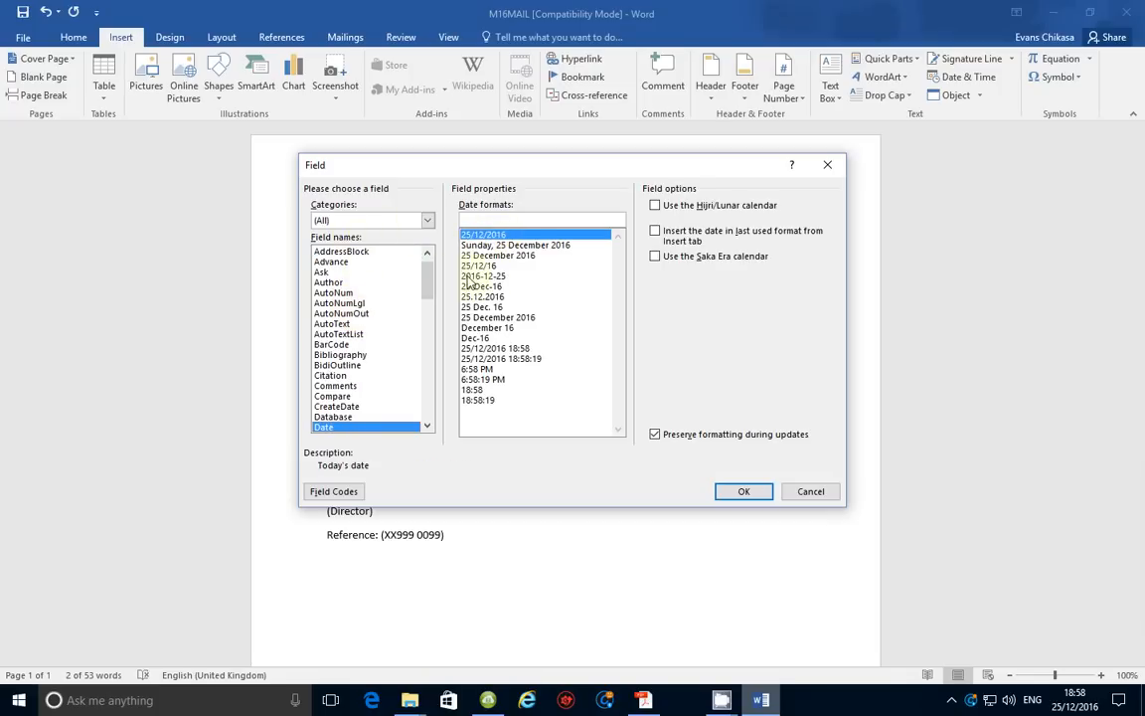
left_click(500, 235)
left_click(497, 244)
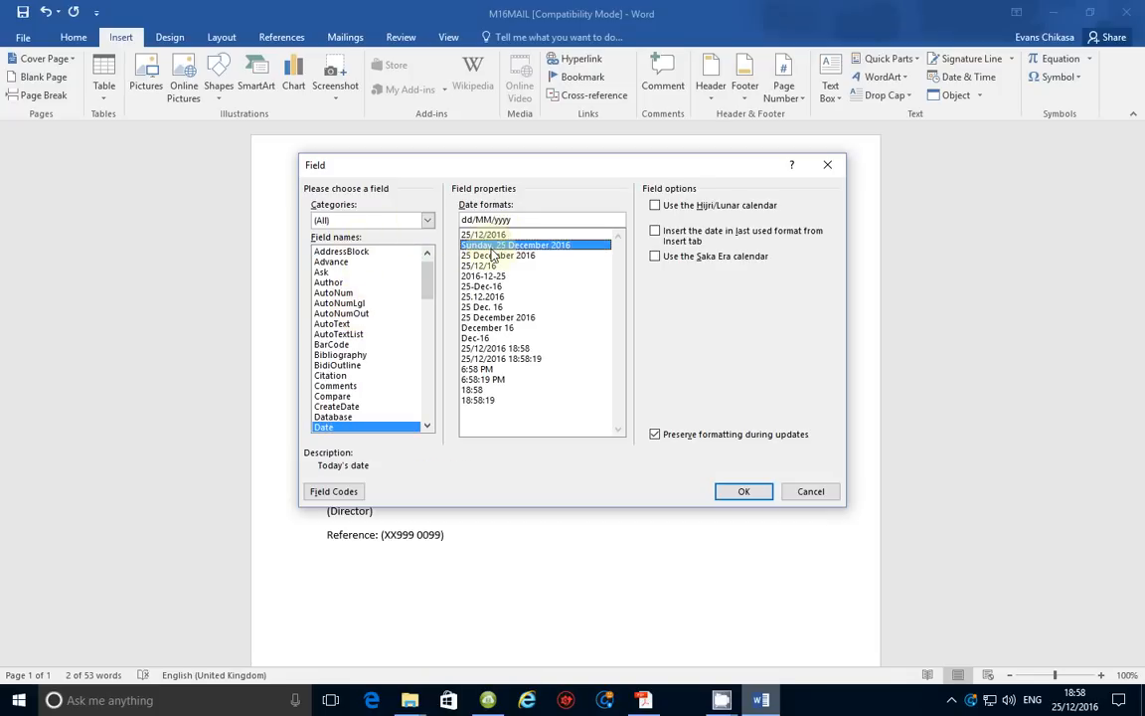
left_click(494, 234)
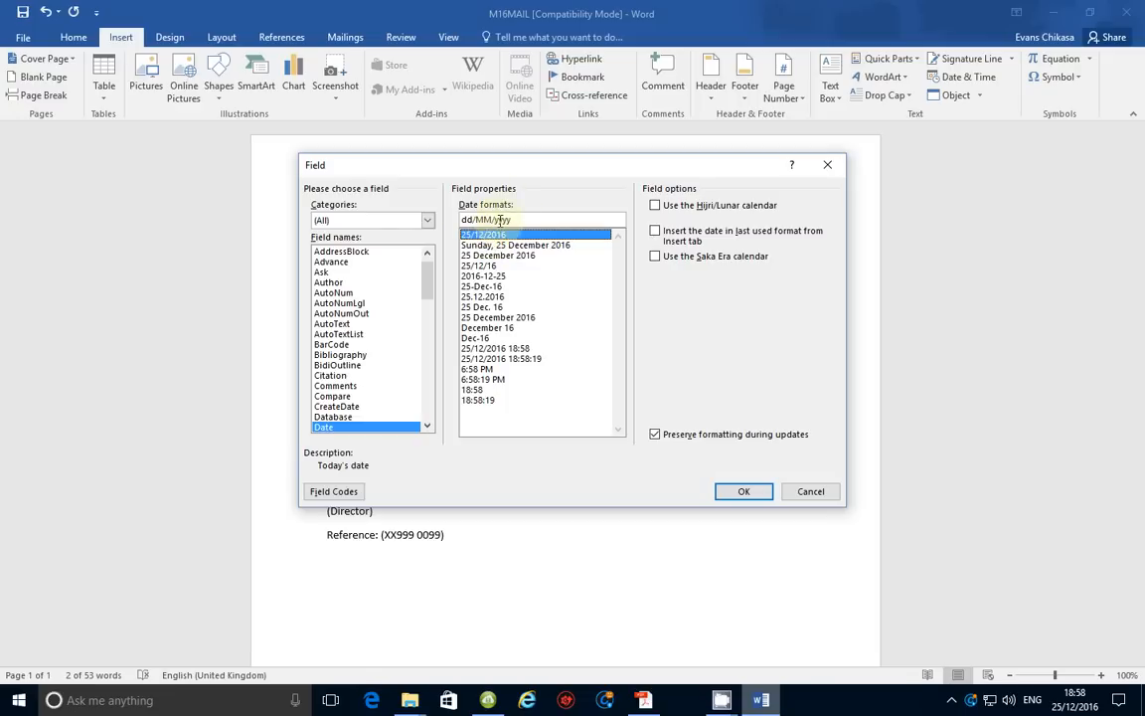
left_click(744, 494)
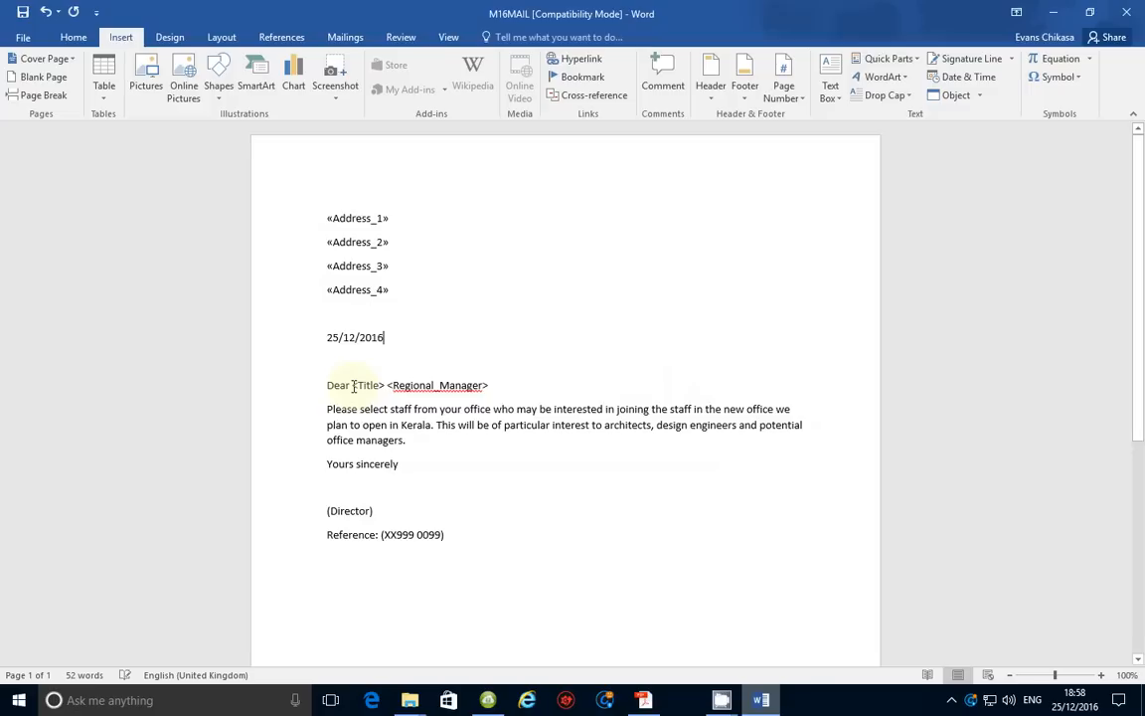
Make the salutation read "Dear «Title» «Regional_Manager»" using the Title and Regional_Manager fields
left_click_drag(382, 383, 383, 385)
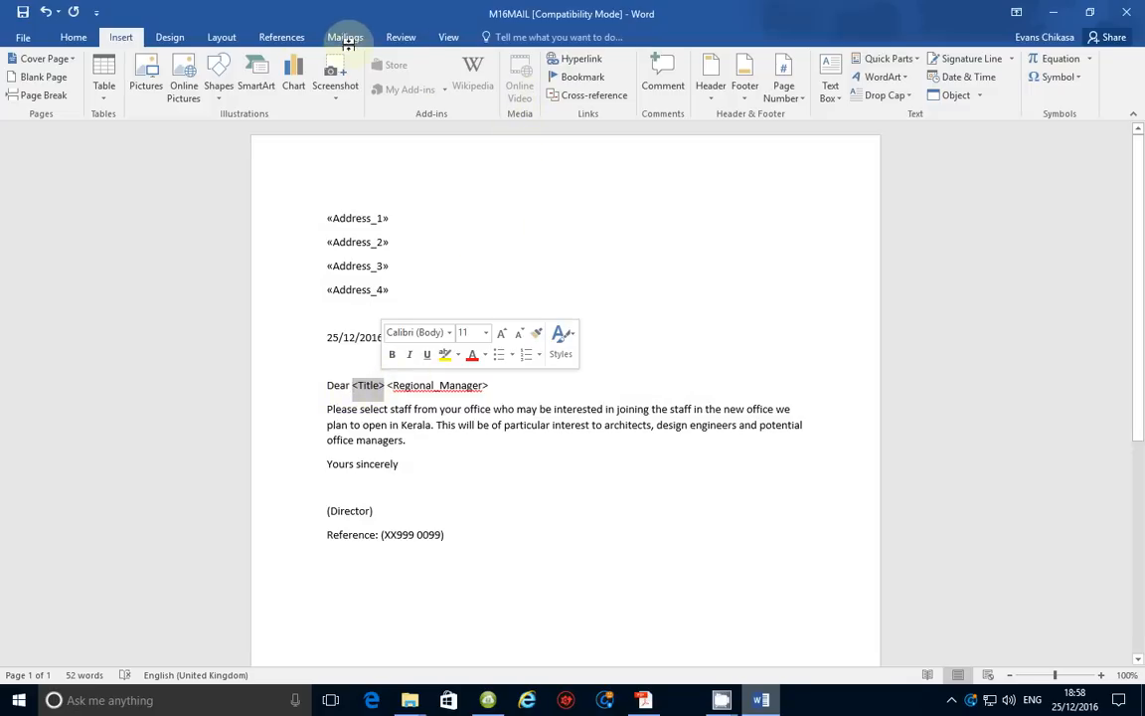
left_click(353, 39)
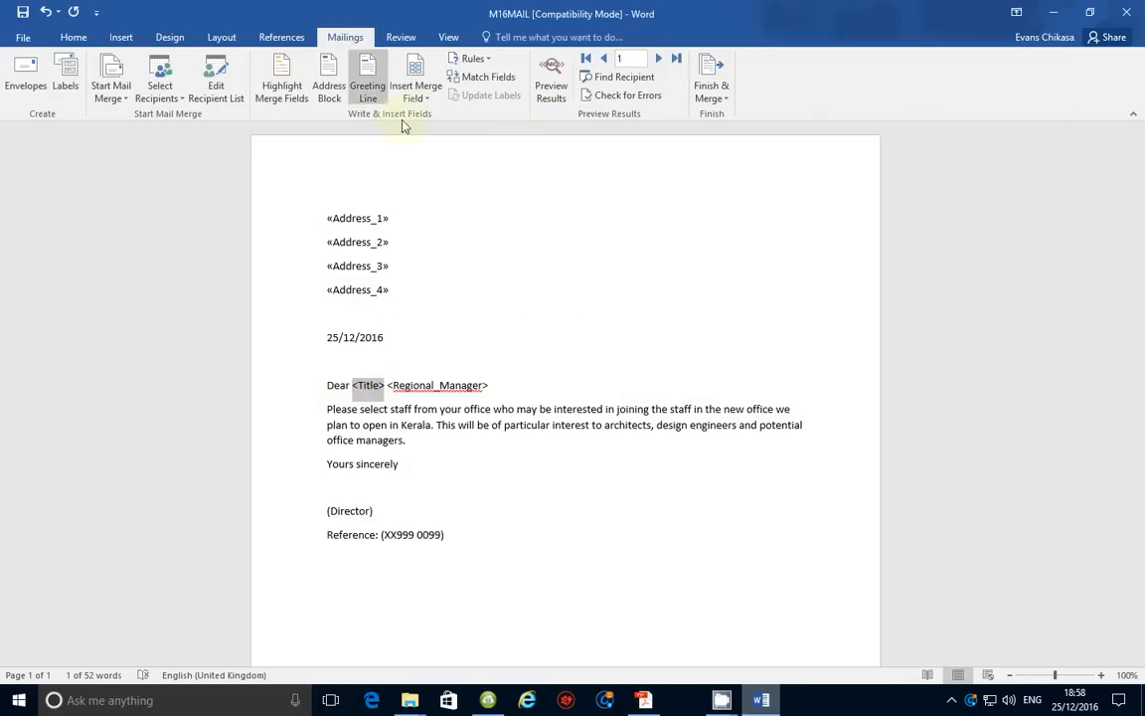
left_click(415, 91)
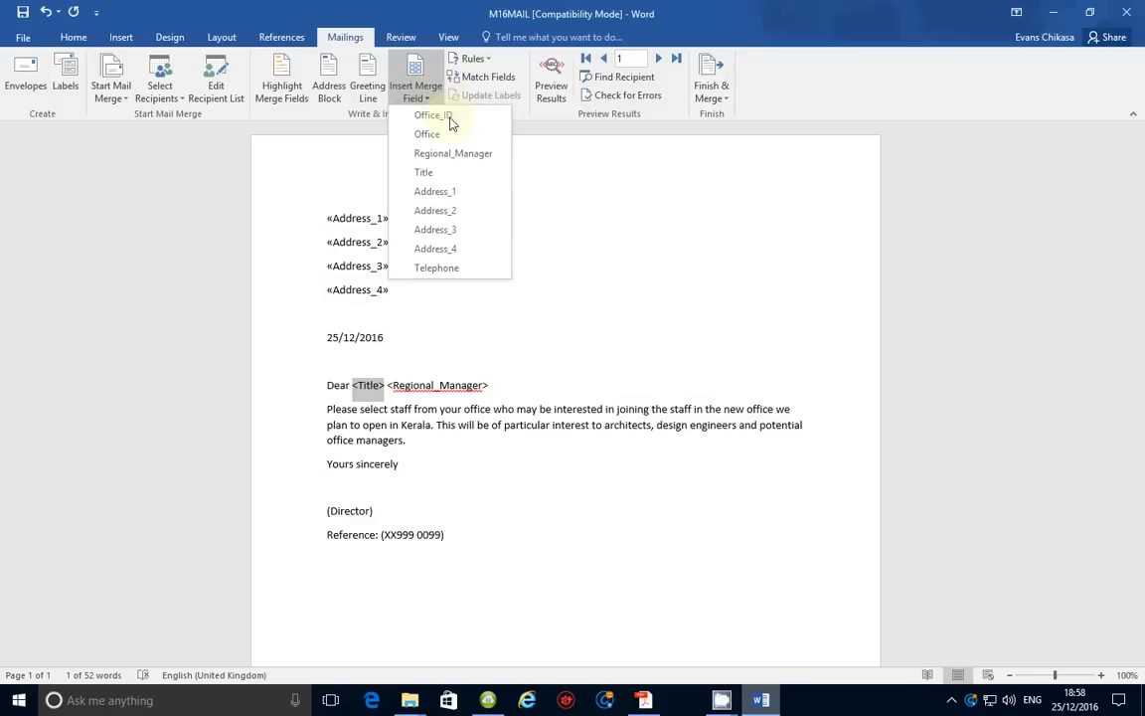
left_click(424, 173)
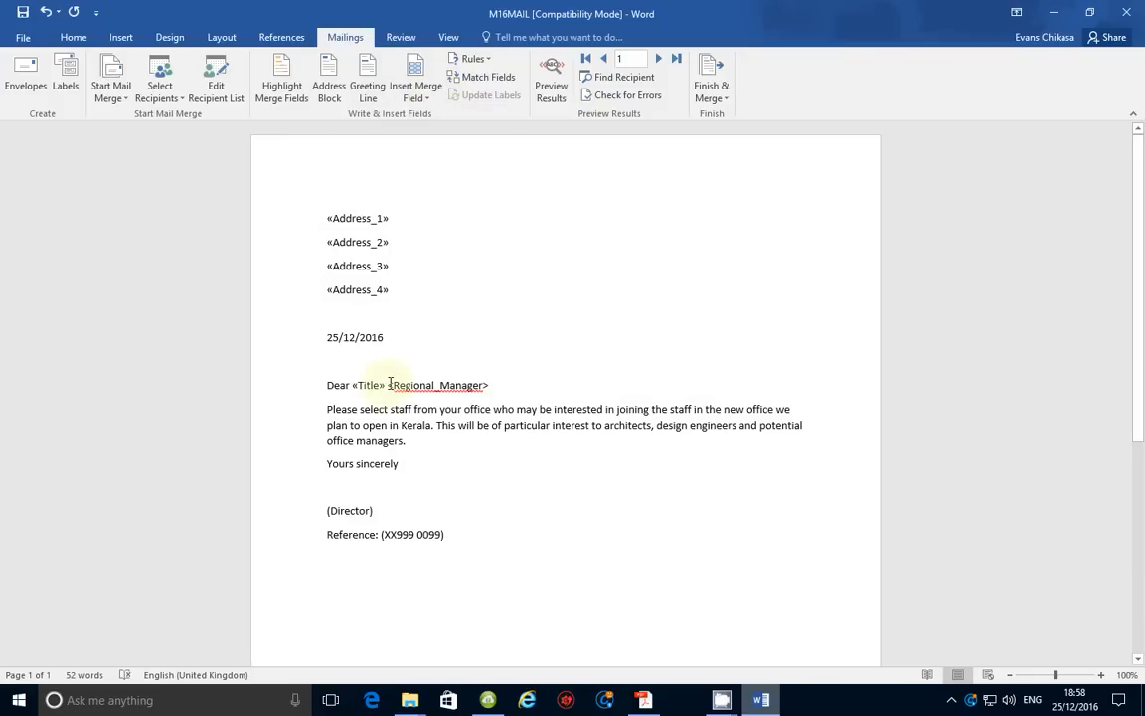
left_click_drag(390, 385, 491, 384)
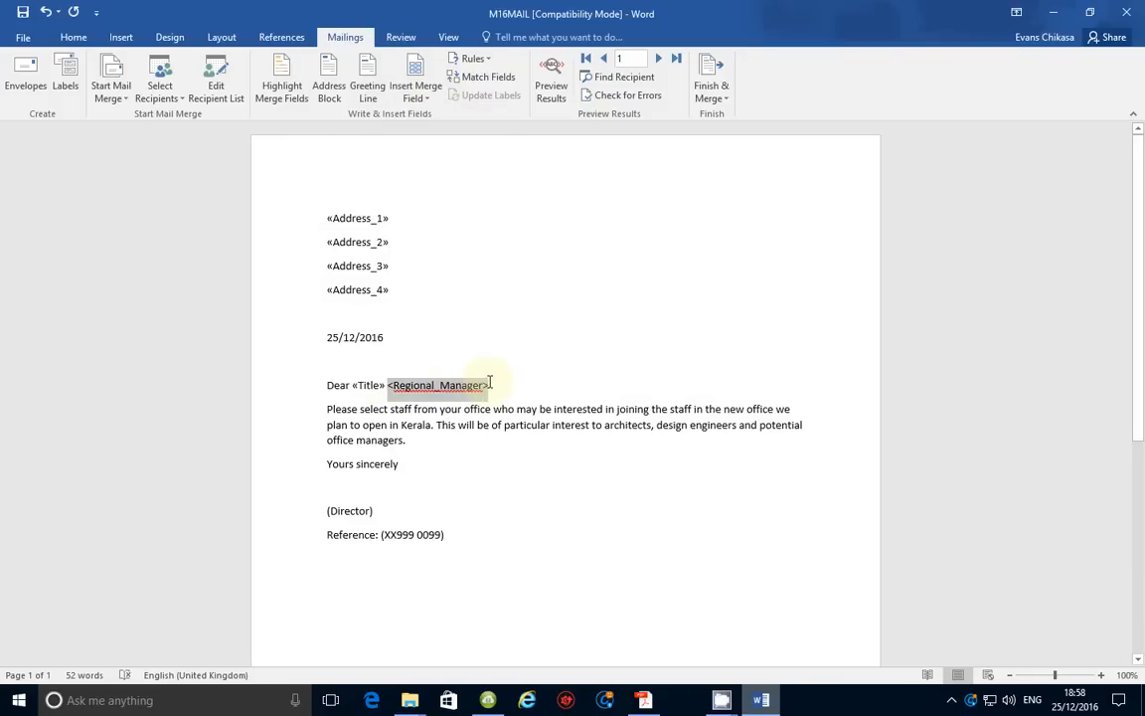
left_click(429, 91)
left_click(460, 157)
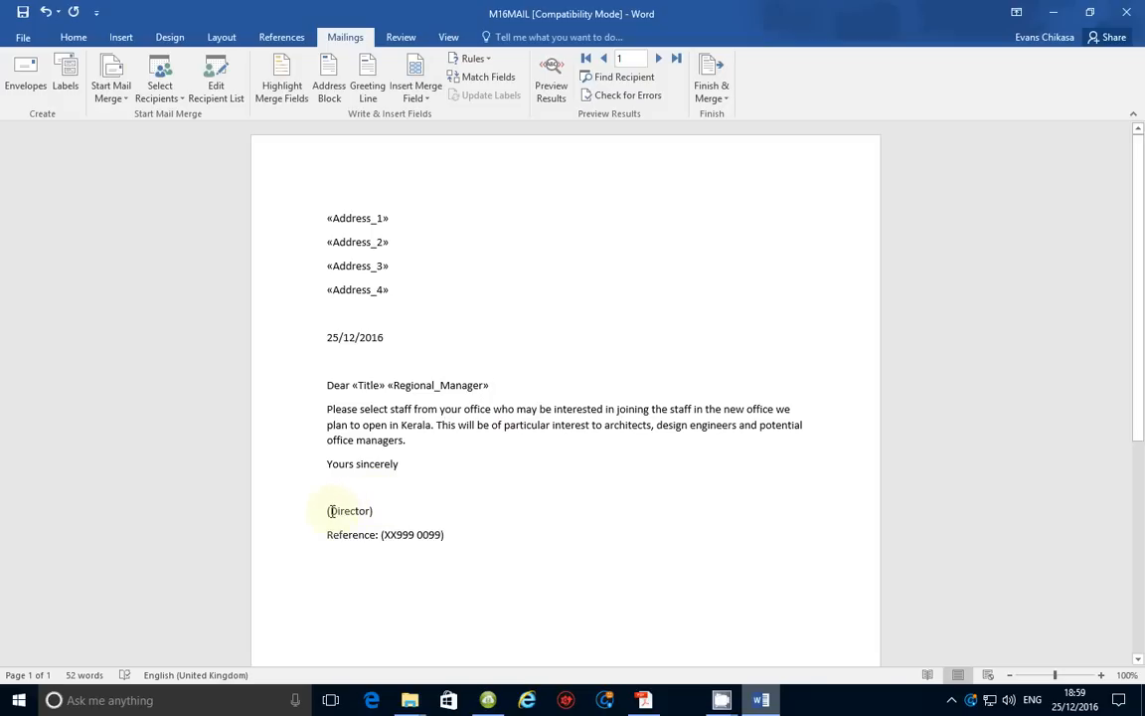
Replace (Director) with the candidate's full name
left_click_drag(355, 510, 376, 510)
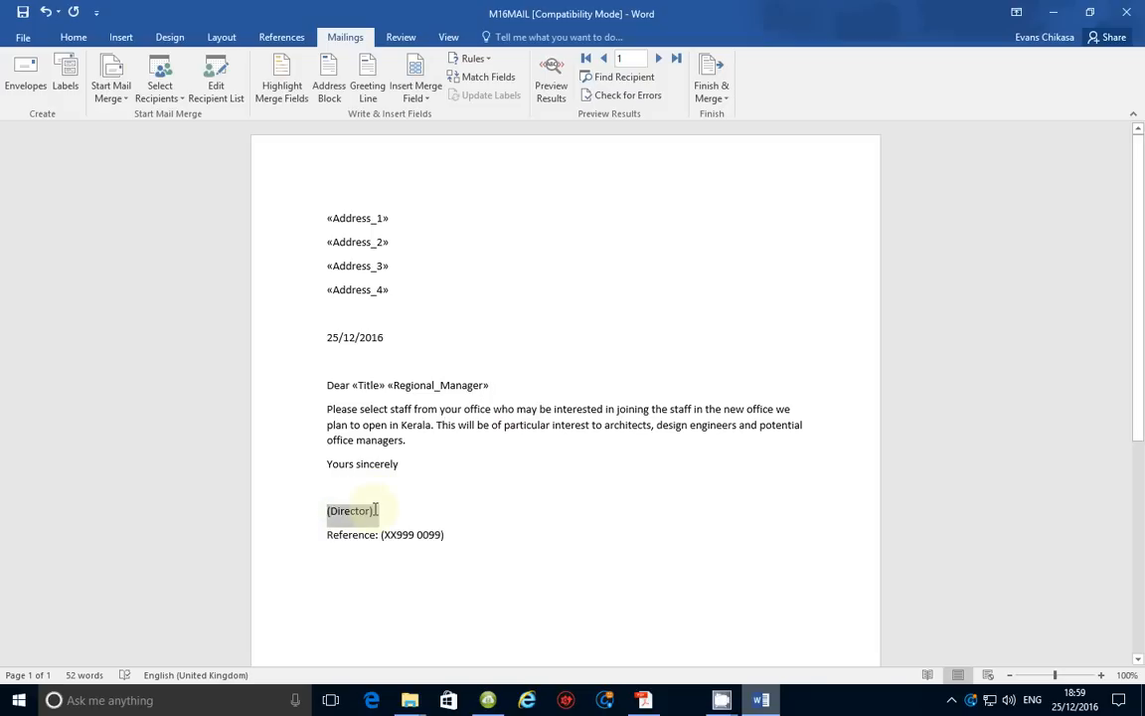
type("E")
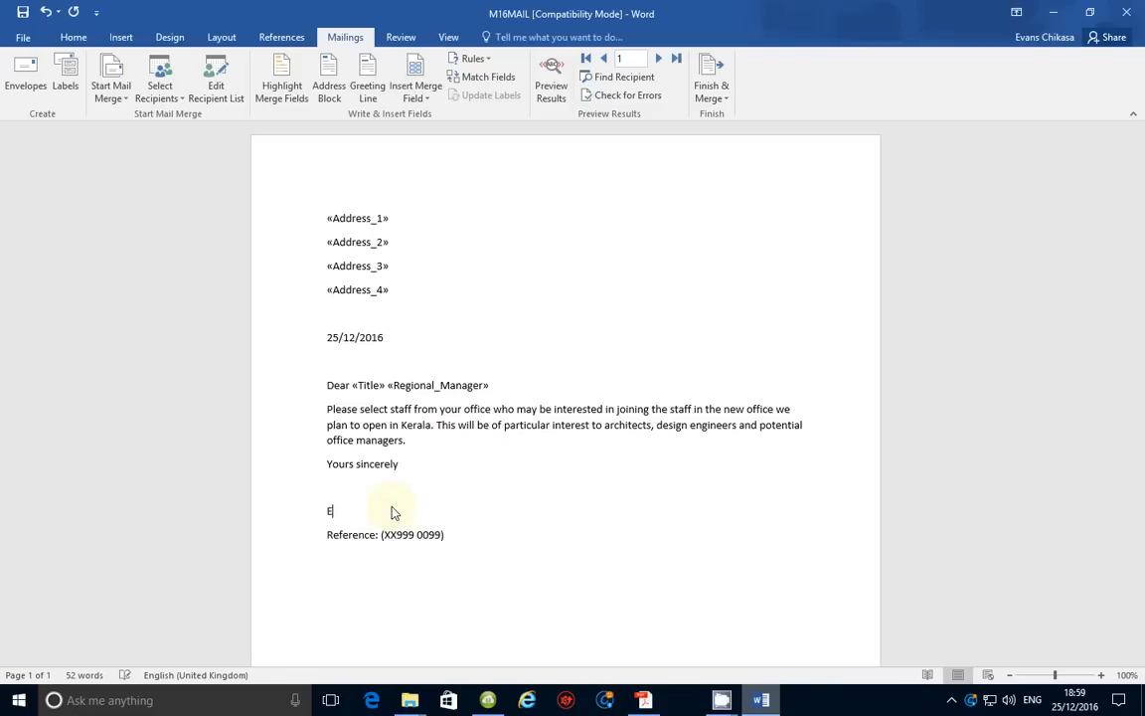
key("BackSpace")
Replace XX999 and 0099 on the Reference line with the centre and candidate numbers
left_click_drag(413, 536, 382, 537)
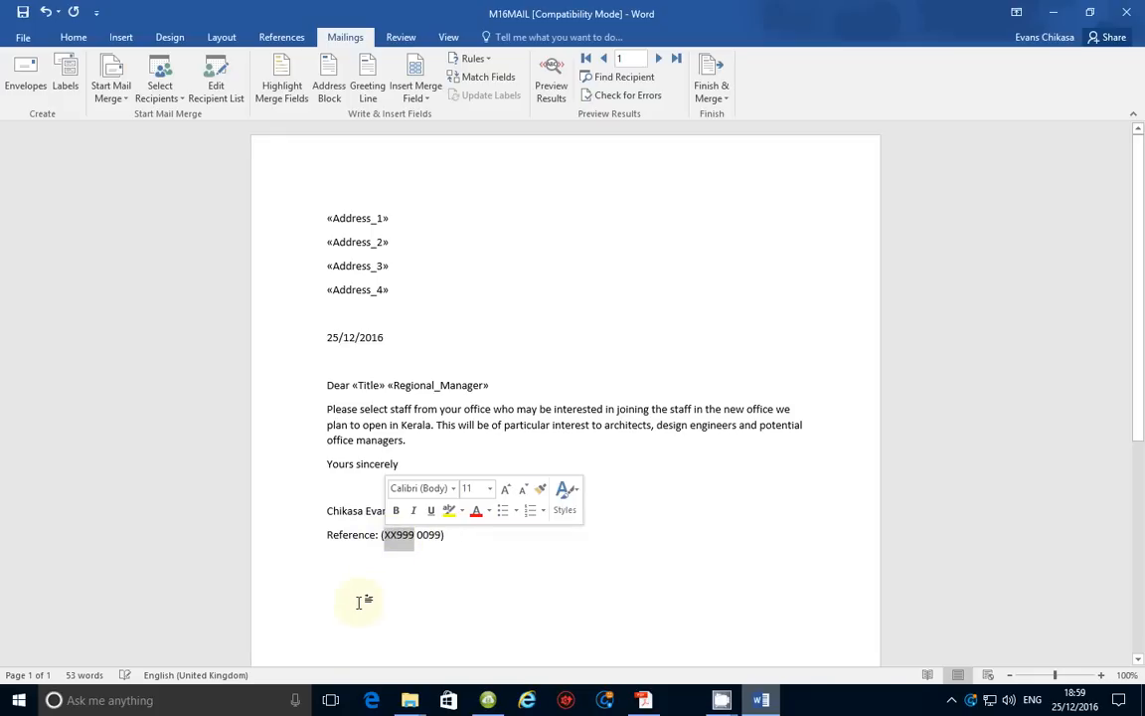
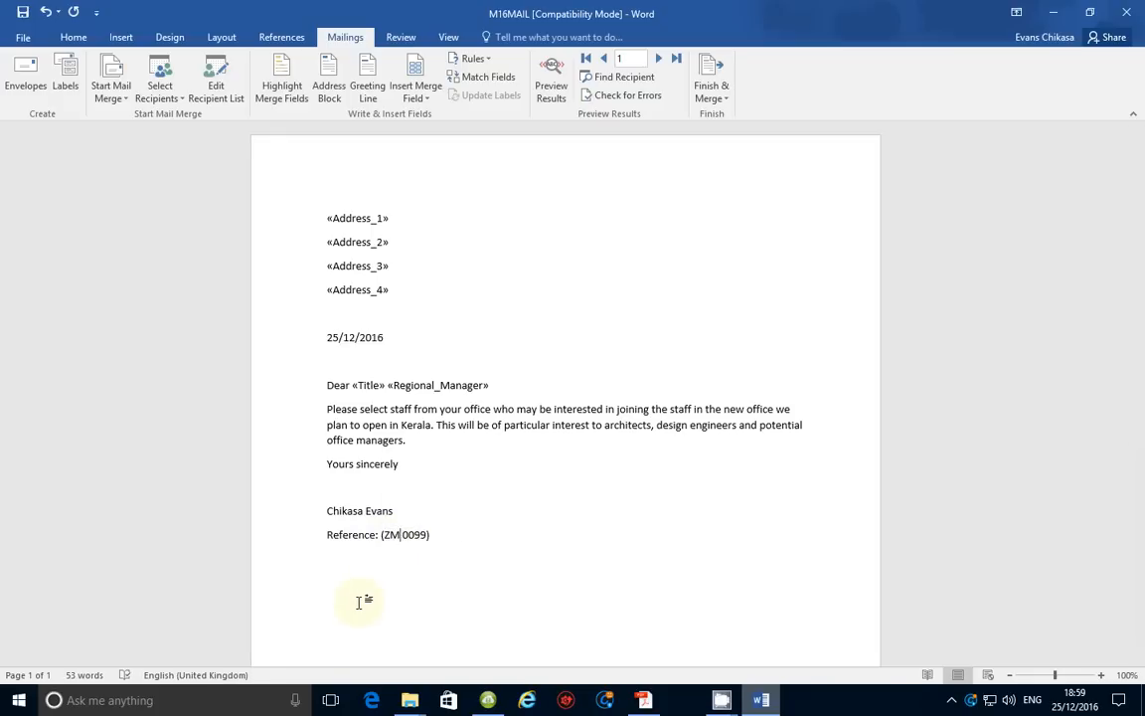
triple_click(433, 537)
left_click(434, 536)
double_click(433, 537)
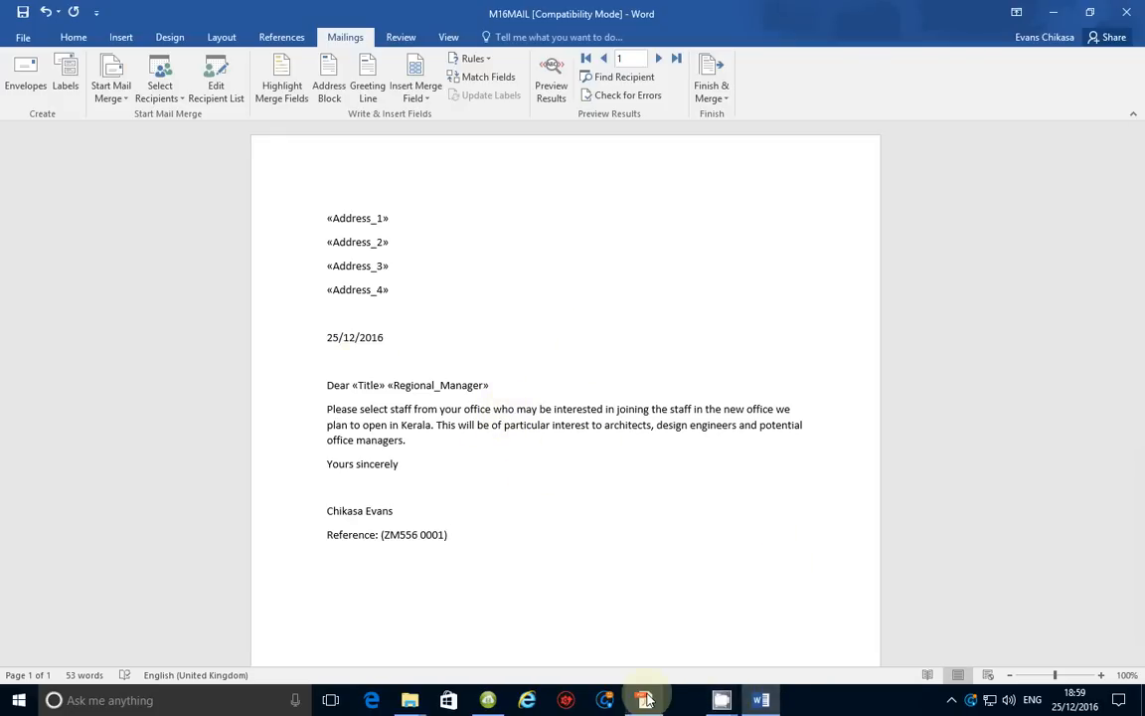
left_click(644, 700)
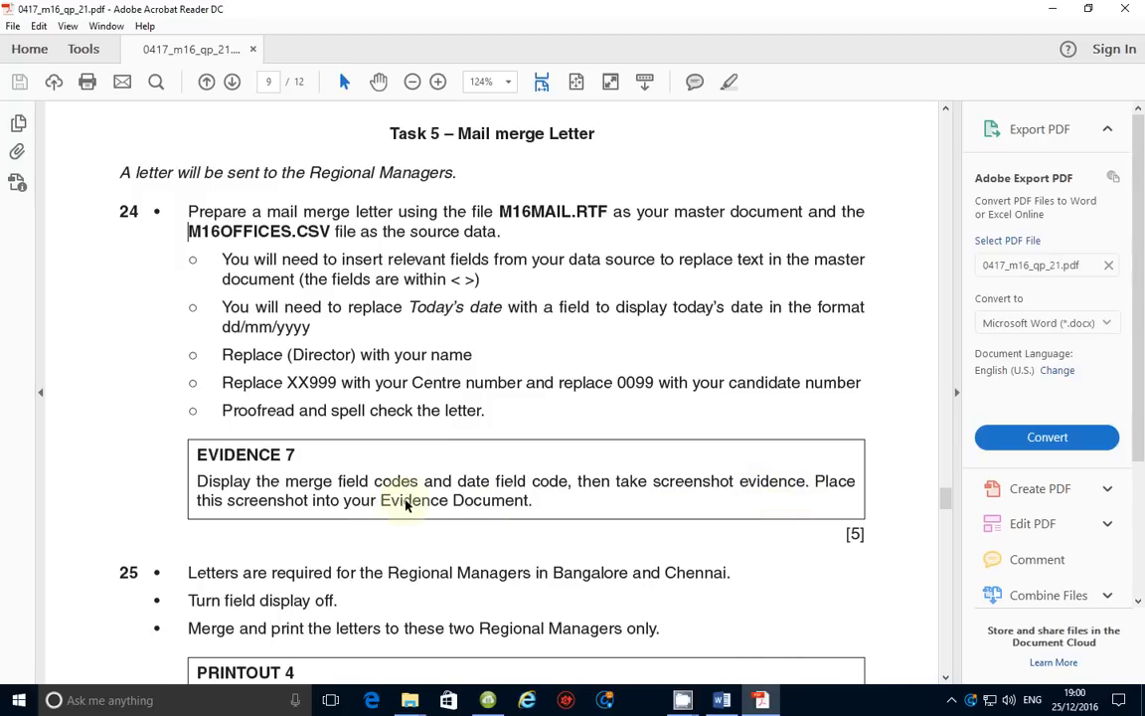
left_click(722, 700)
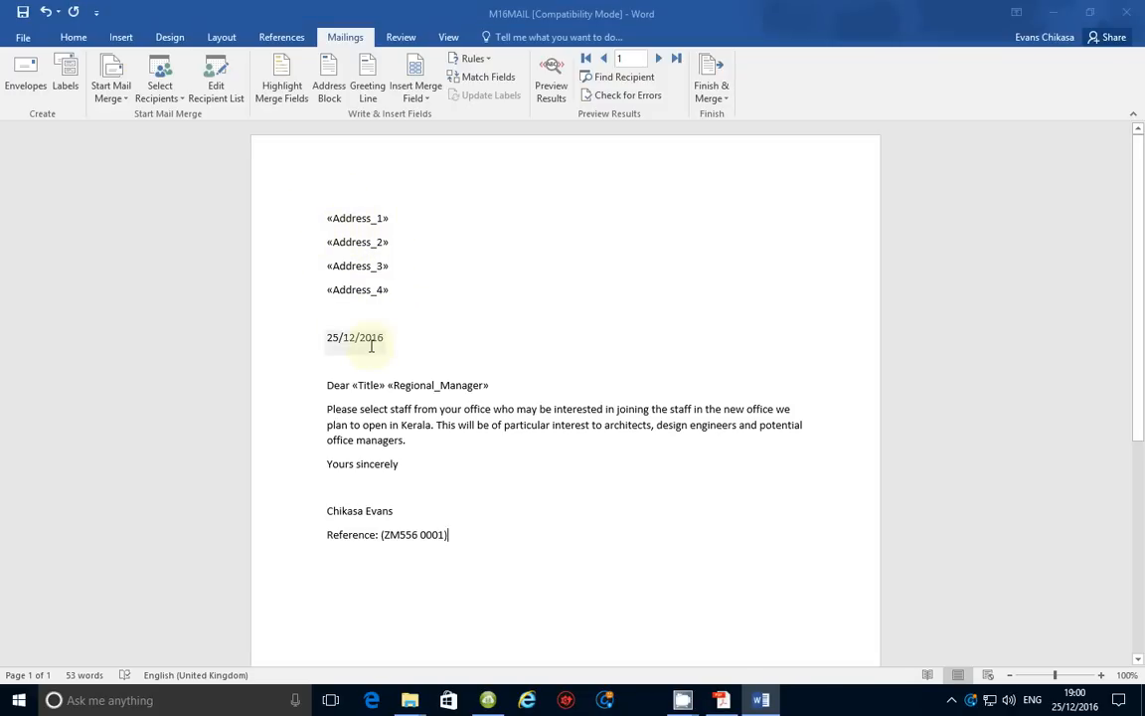
Toggle field codes on and back off with Alt+F9, then start a screen area capture
key("alt+F9")
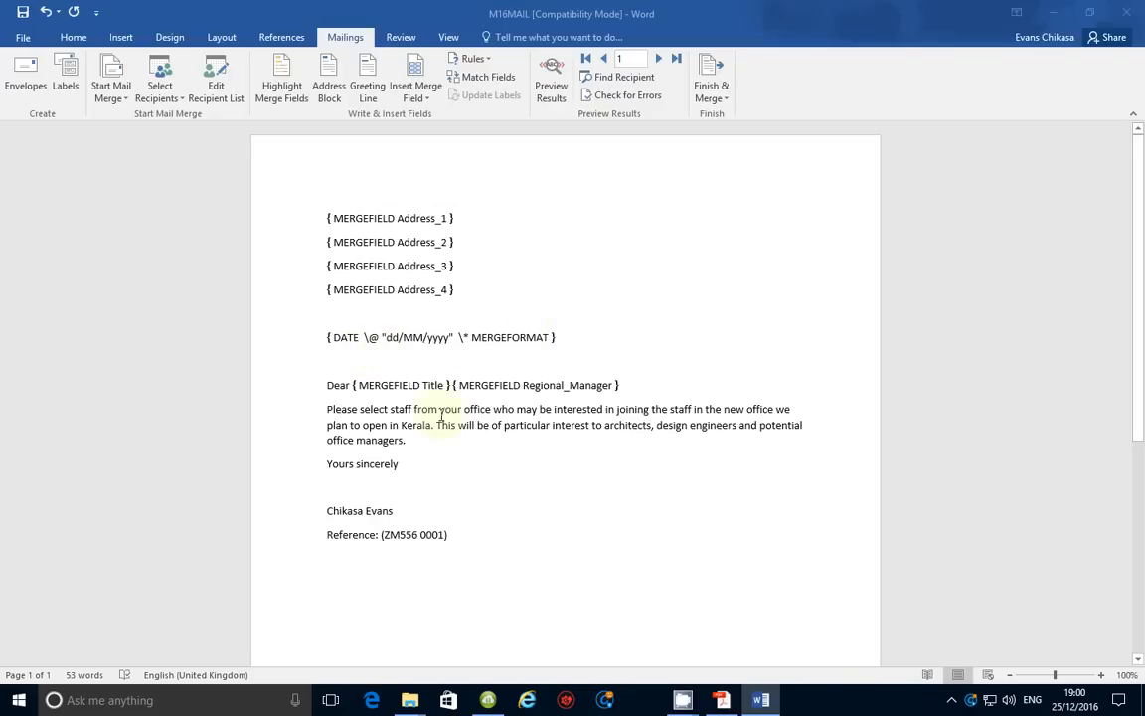
key("alt+F9")
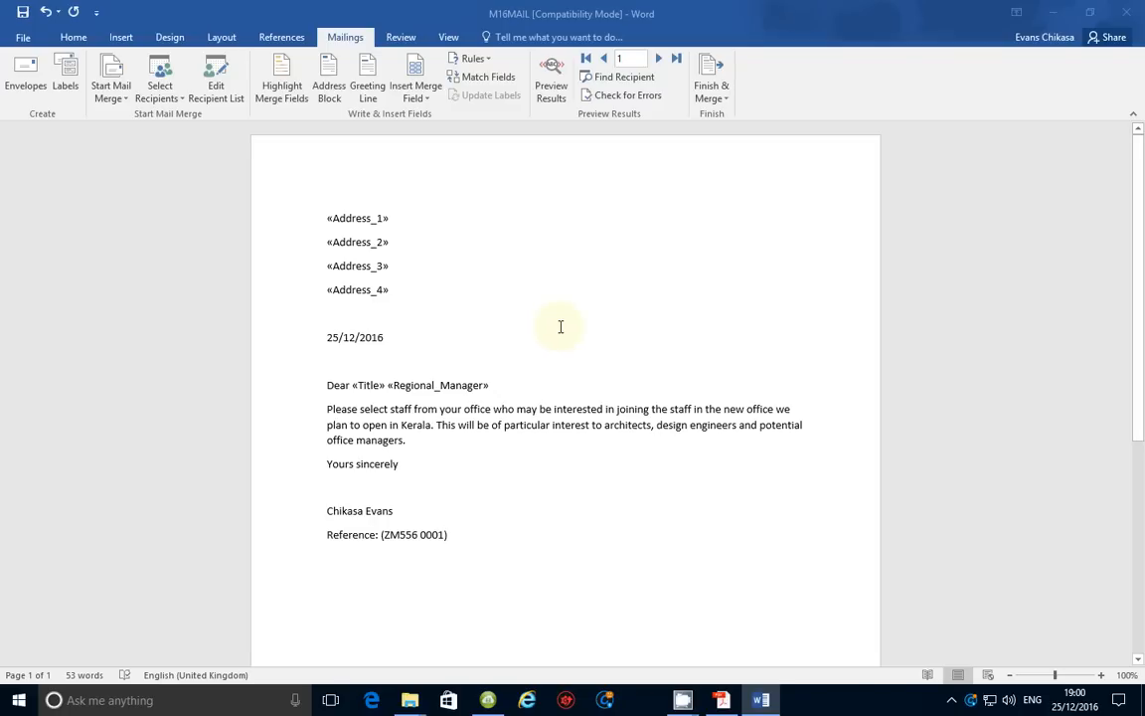
key("Print")
Capture the letter page, label it 'ALT+F9', then close the capture without keeping it
left_click_drag(275, 172, 862, 633)
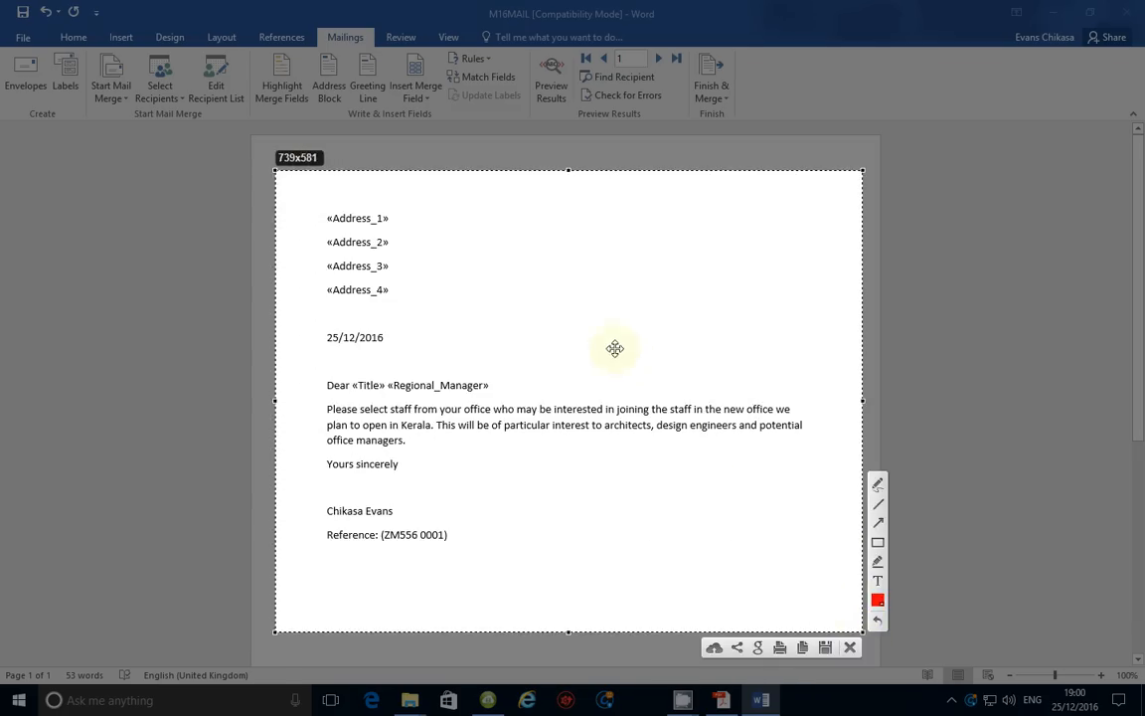
left_click(878, 581)
left_click(459, 261)
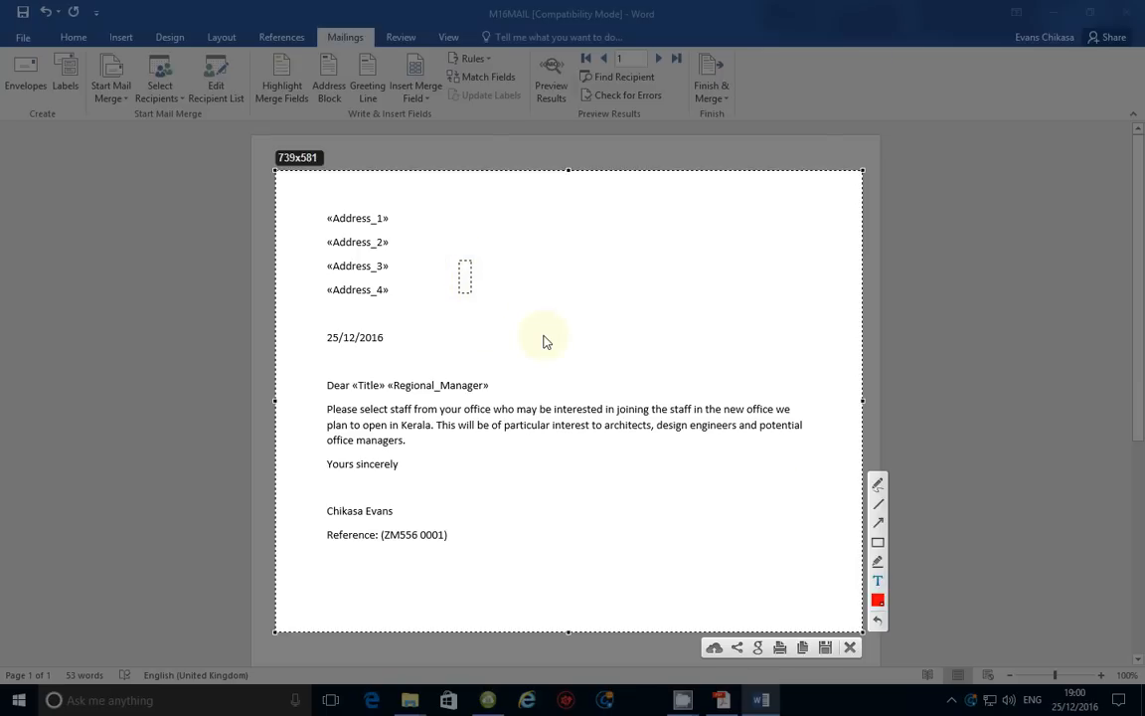
type("ALT+F(")
key("BackSpace")
type("9")
left_click(850, 648)
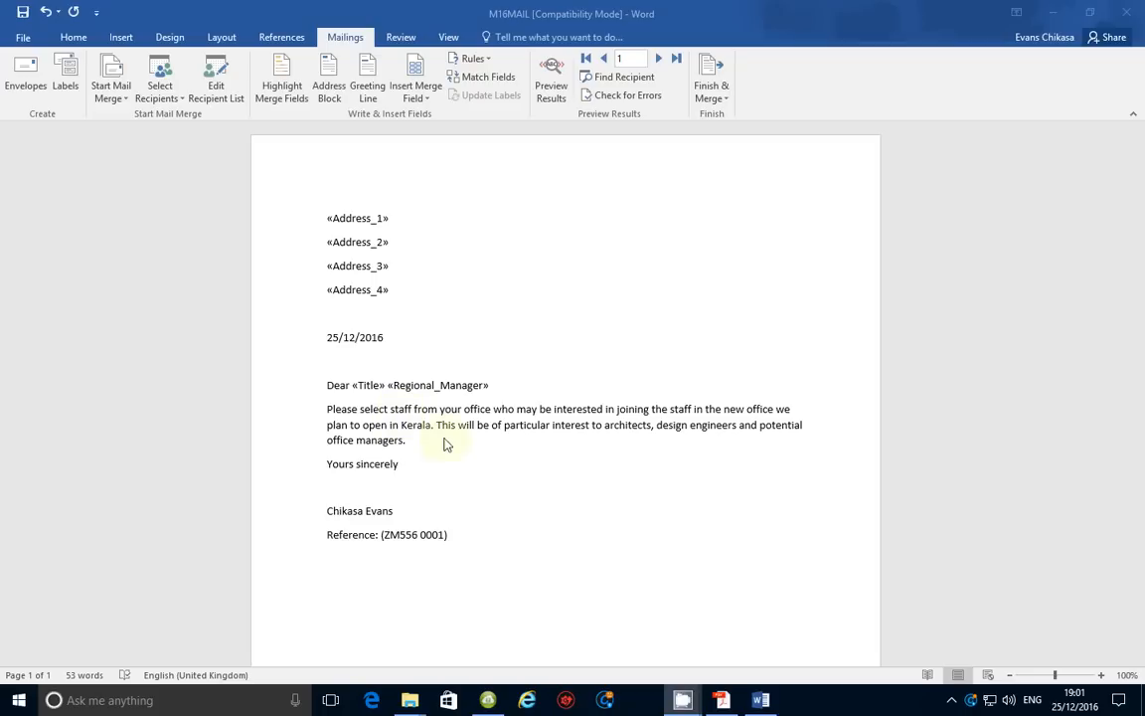
Back in the letter, toggle Alt+F9 twice so merge results like «Address_1» show
left_click(408, 441)
left_click(492, 279)
key("alt+F9")
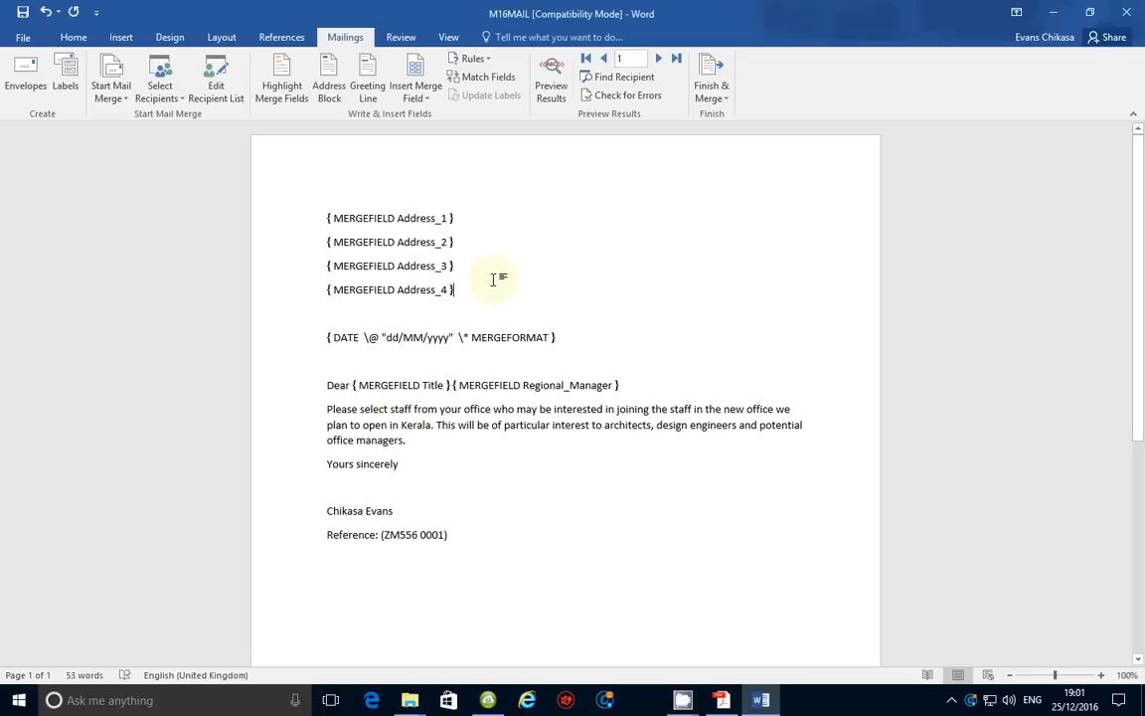
key("alt+F9")
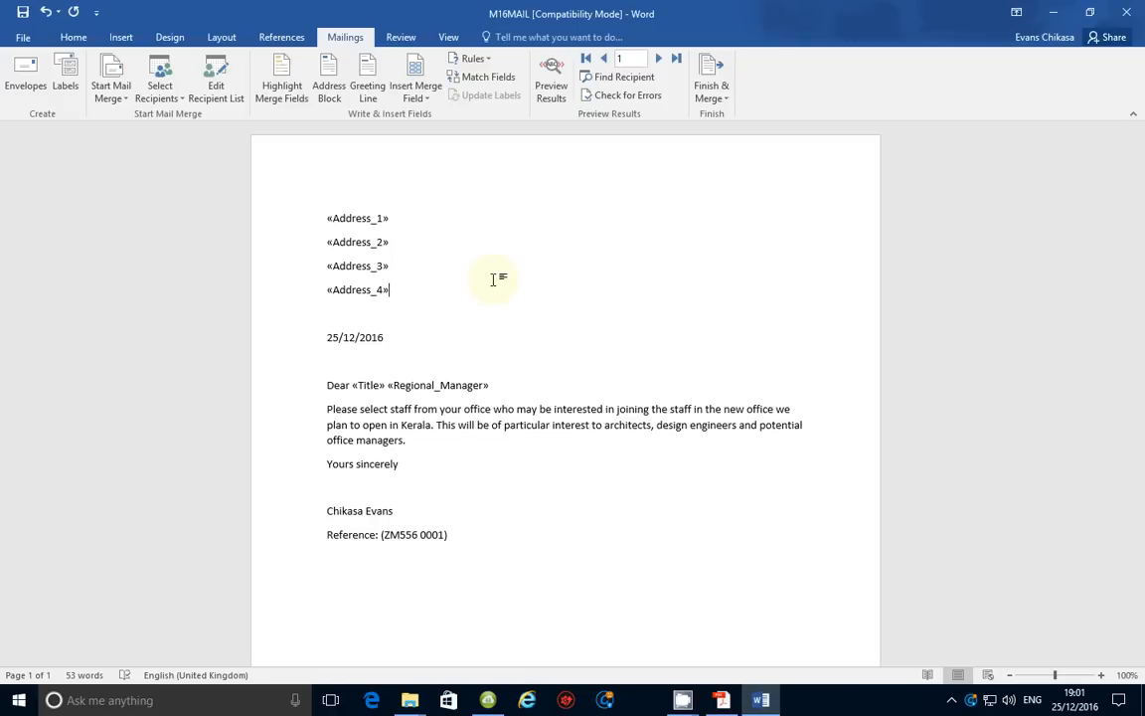
Turn on 'Show field codes instead of their values' in Word's Advanced options and apply it
left_click(23, 39)
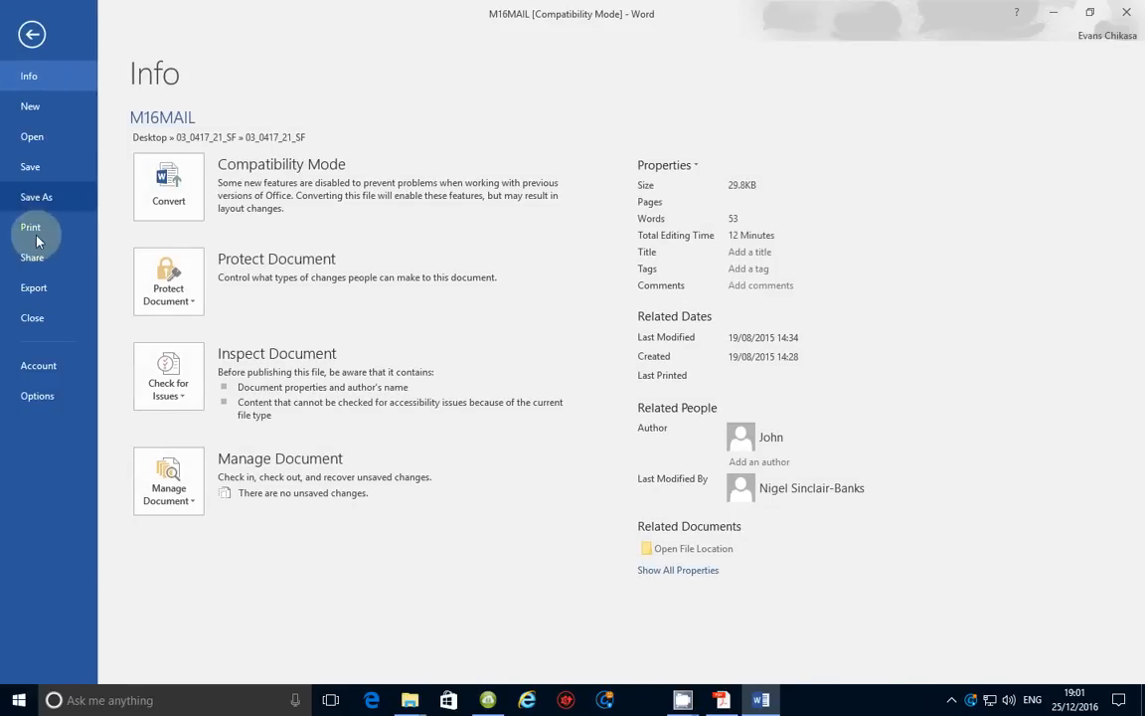
left_click(38, 396)
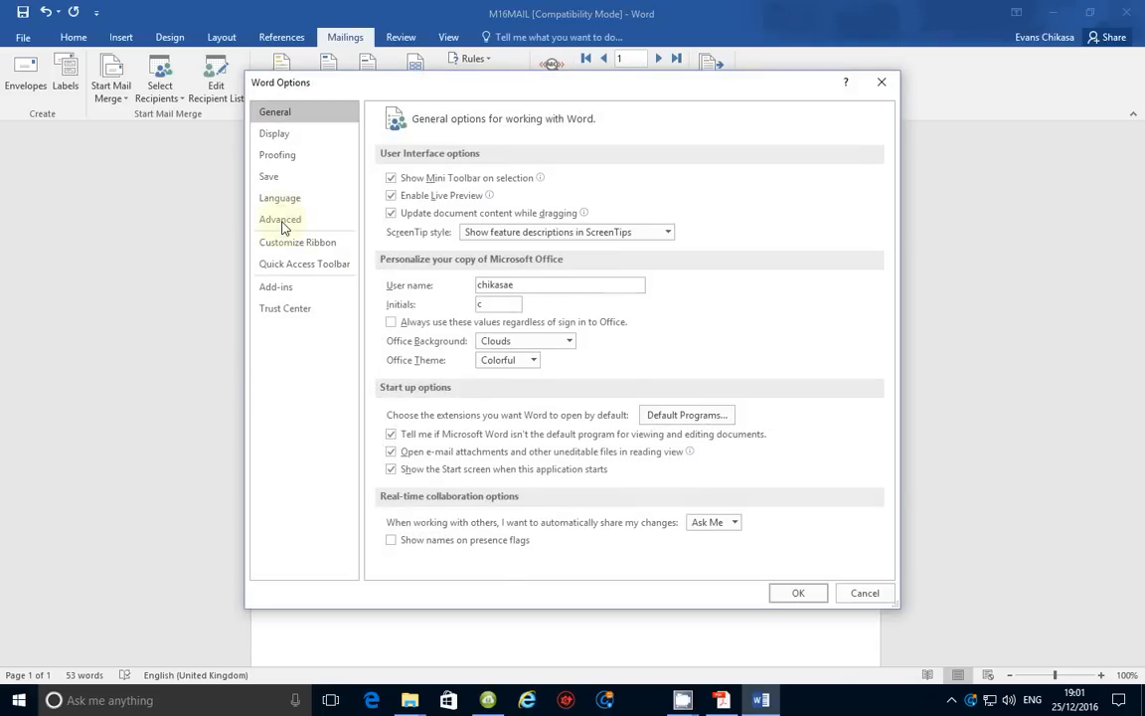
left_click(281, 221)
scroll(428, 398, "down", 4)
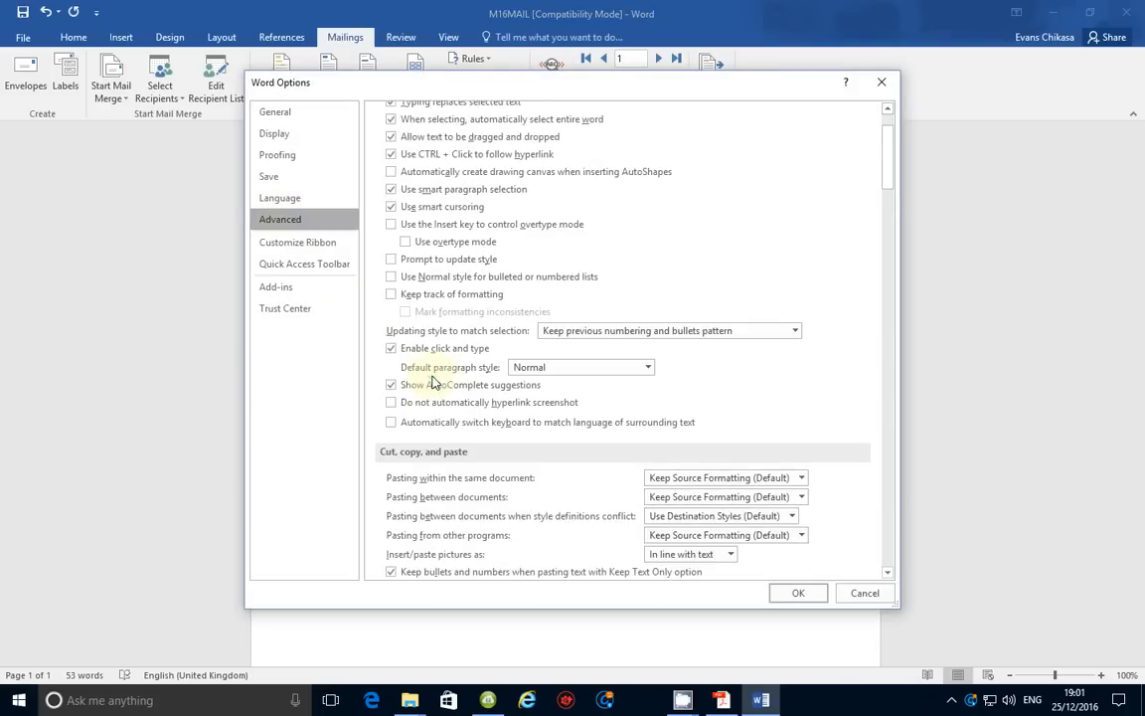
scroll(435, 381, "down", 7)
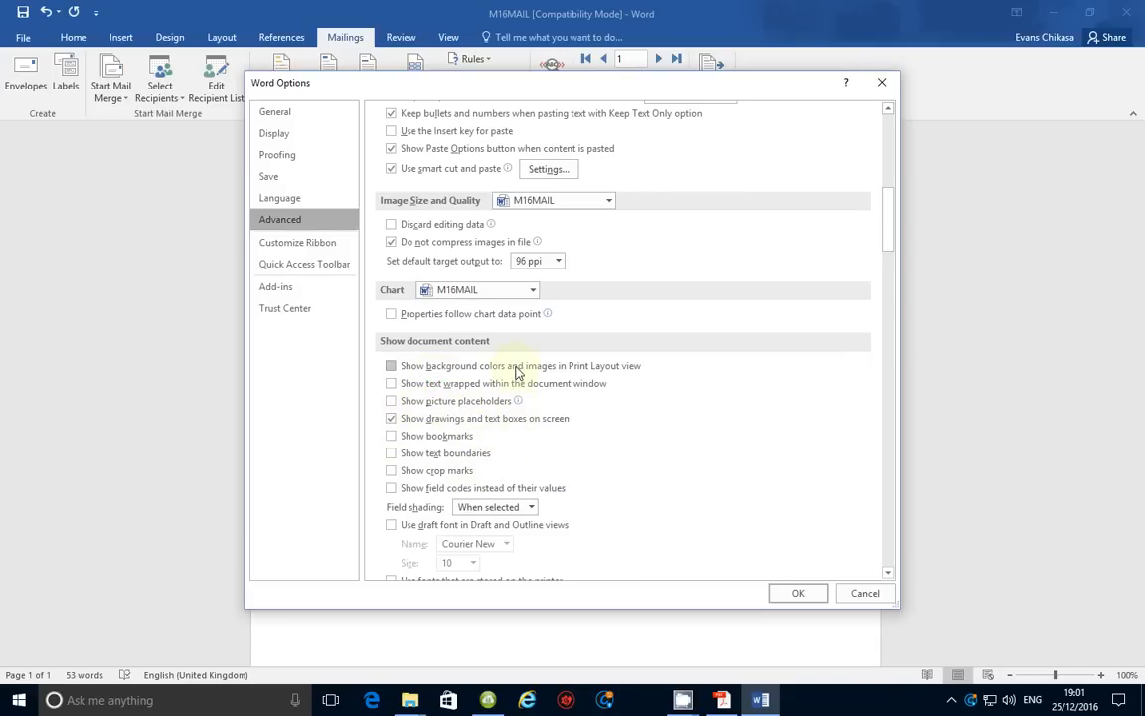
scroll(513, 373, "down", 1)
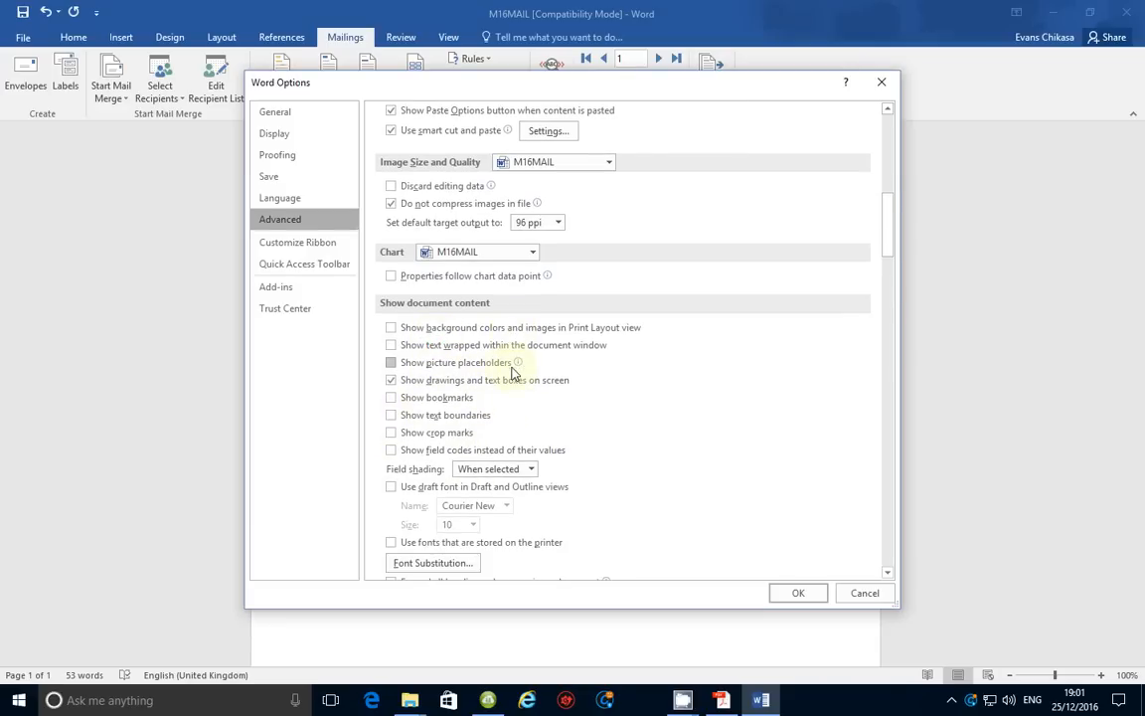
left_click(396, 454)
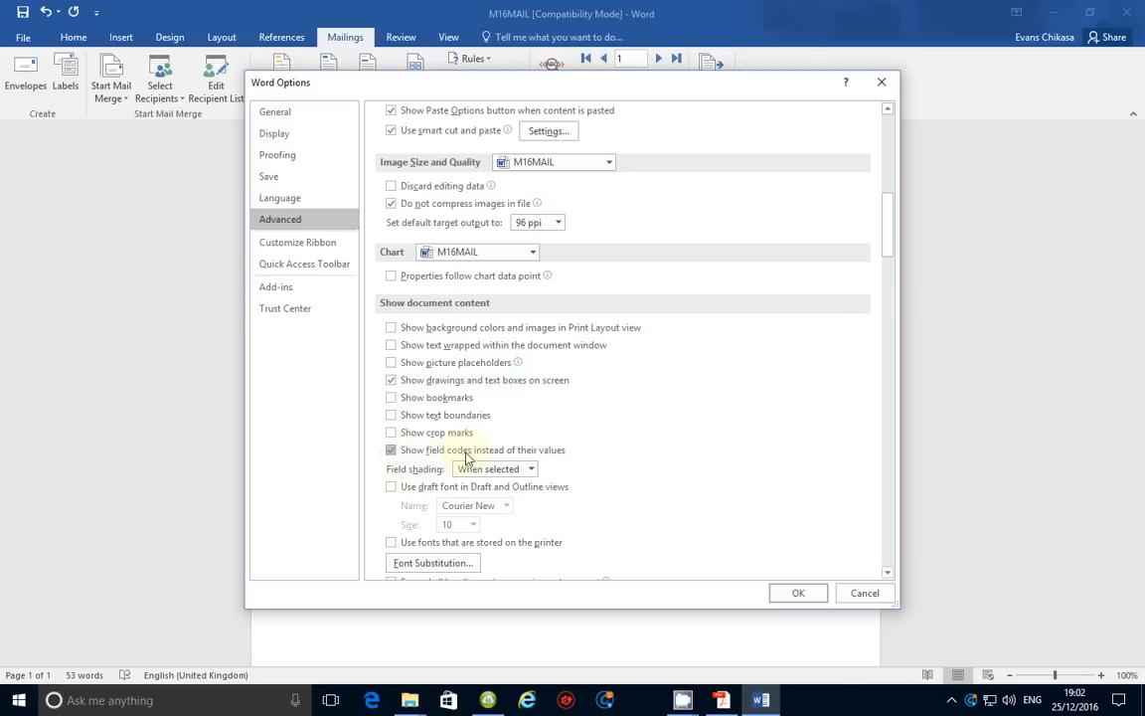
left_click(391, 451)
left_click(391, 451)
left_click(792, 593)
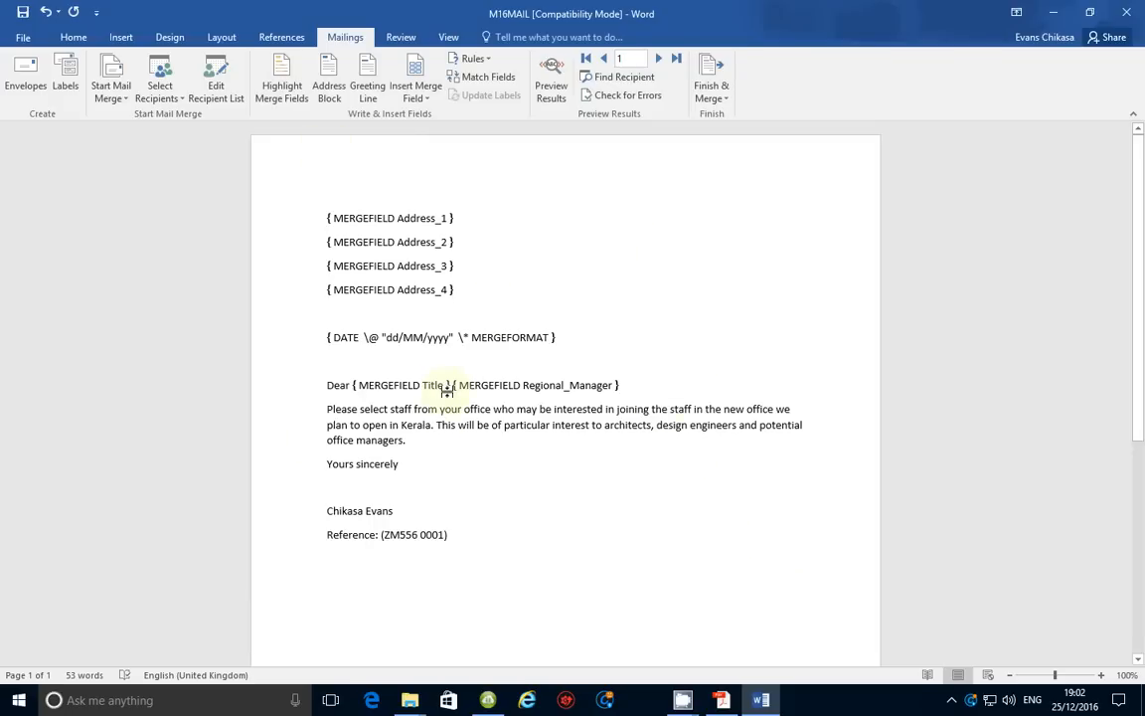
Toggle field codes off and back on with Alt+F9, then start a screen-area capture
key("alt+F9")
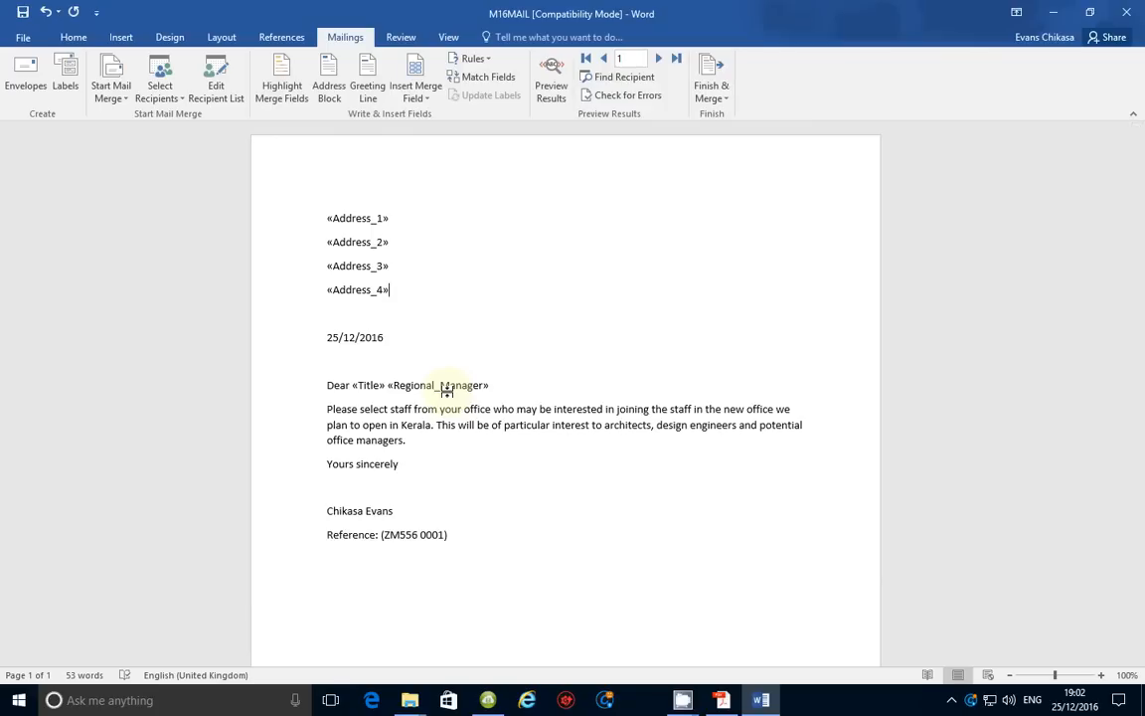
key("alt")
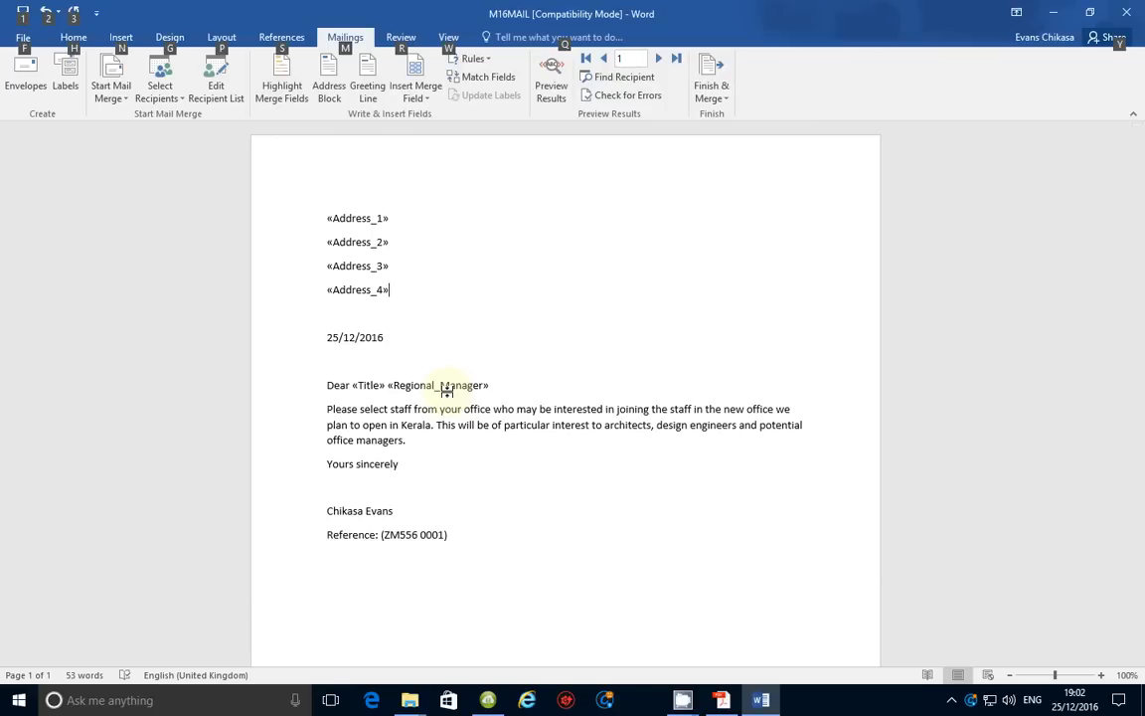
key("alt+F9")
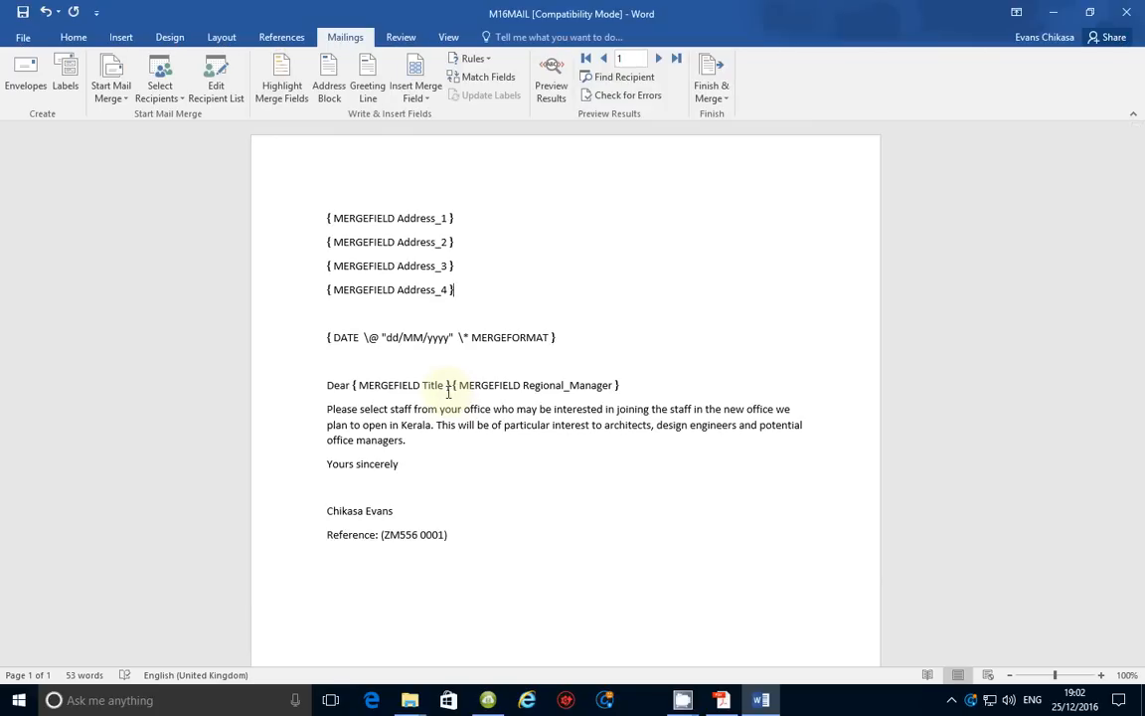
key("Print")
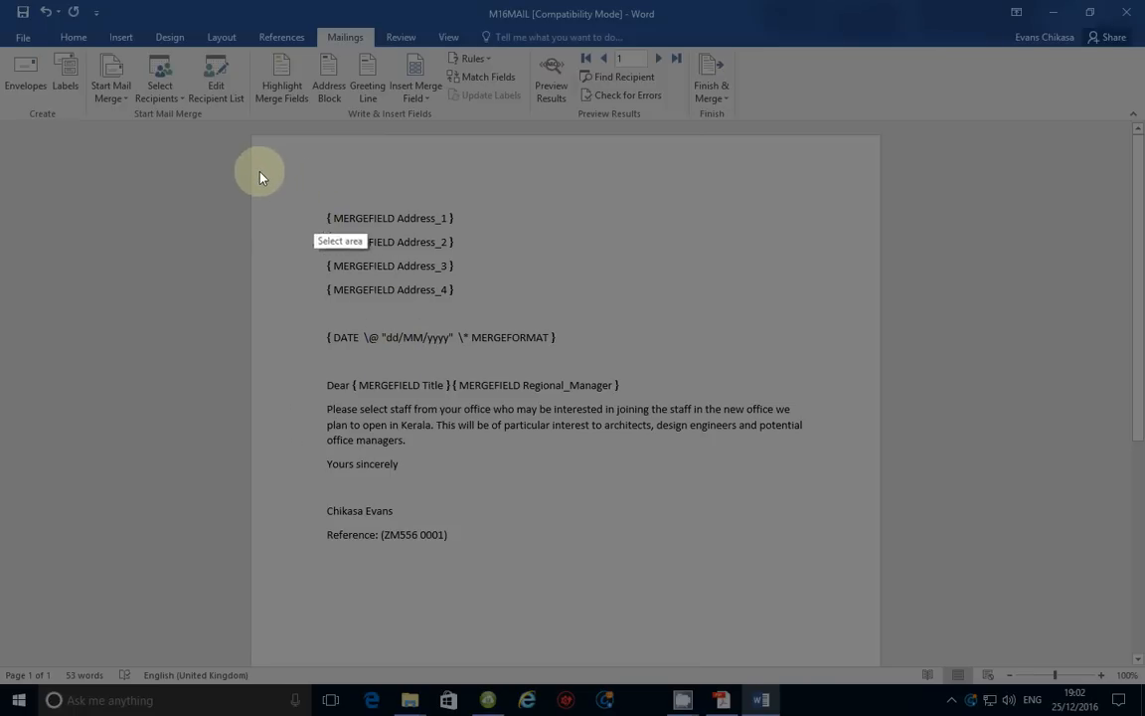
Capture the letter page showing its MERGEFIELD and DATE codes and copy it to the clipboard
mouse_move(263, 174)
left_mouse_down()
mouse_move(442, 406)
mouse_move(676, 527)
mouse_move(813, 568)
mouse_move(853, 593)
left_mouse_up()
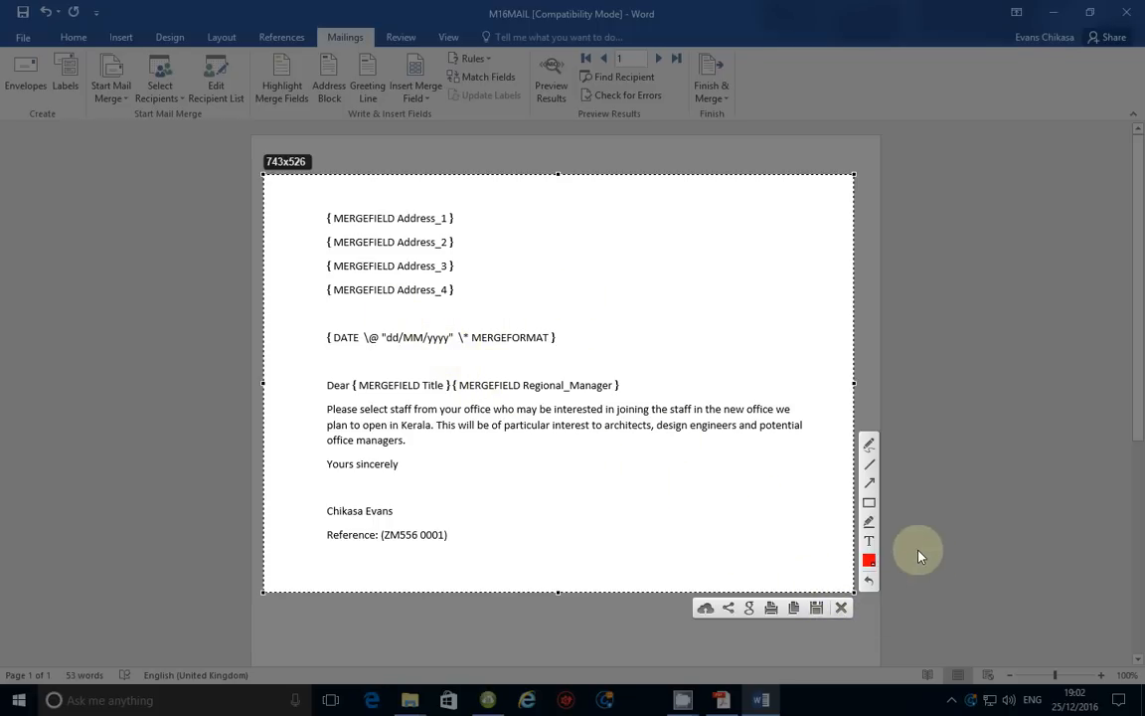
left_click(795, 609)
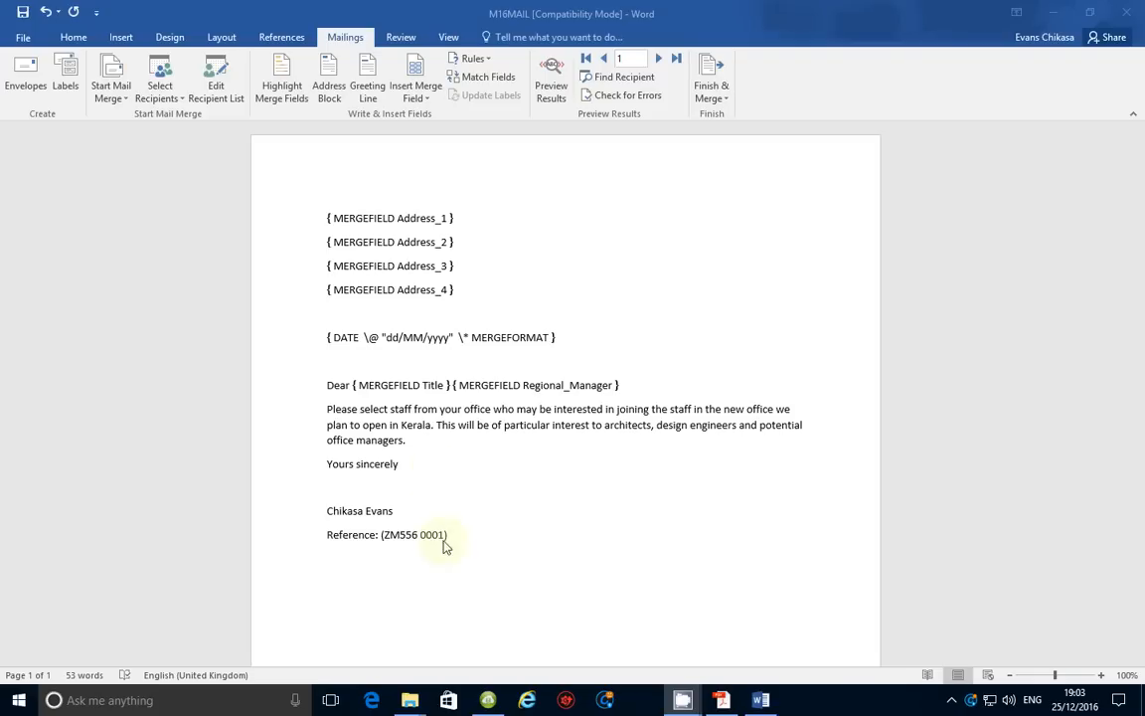
Open M16EVIDENCE from the 03_0417_21_SF folder window
mouse_move(410, 696)
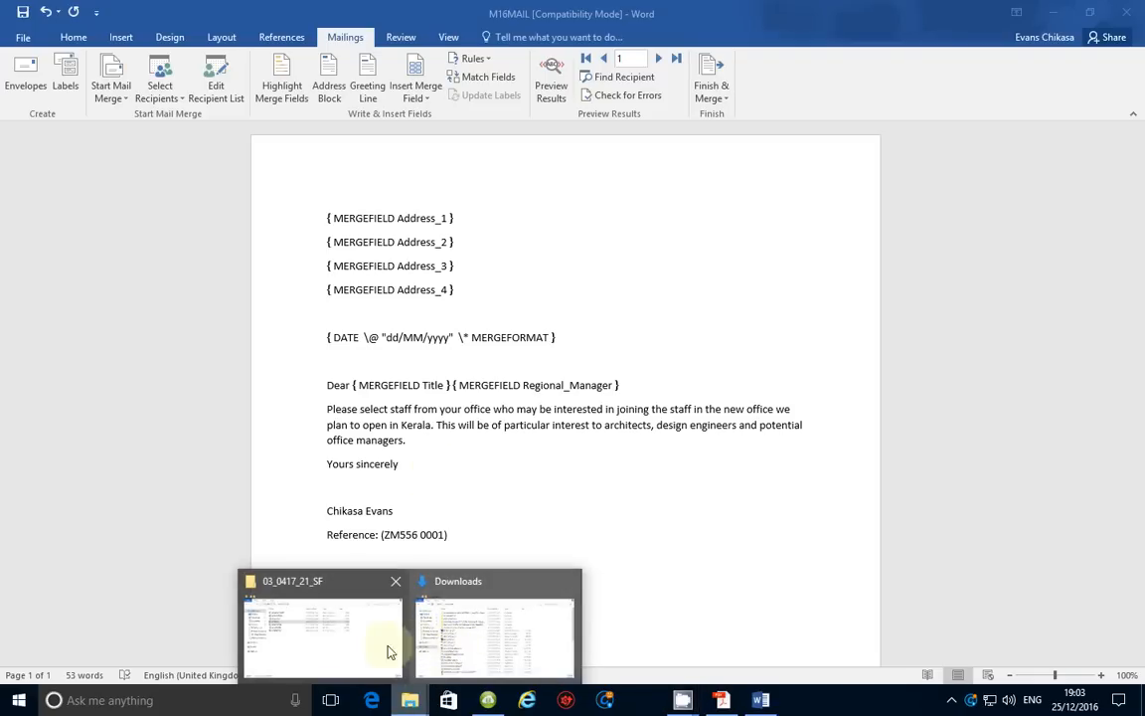
left_click(378, 645)
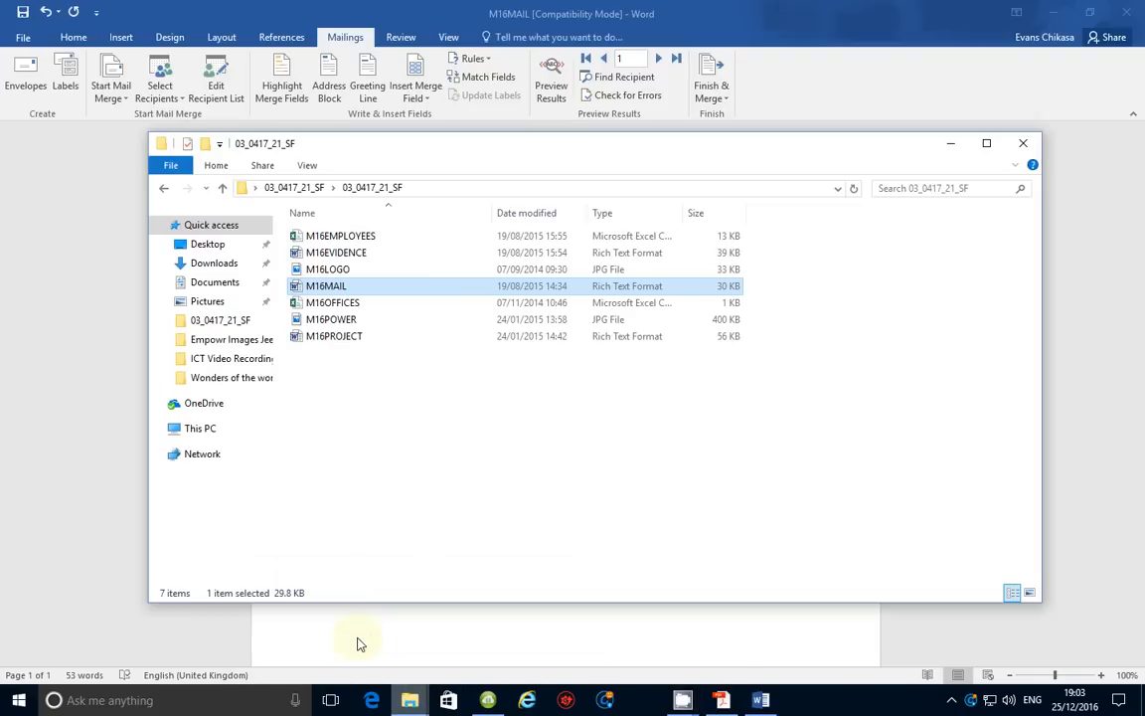
double_click(354, 257)
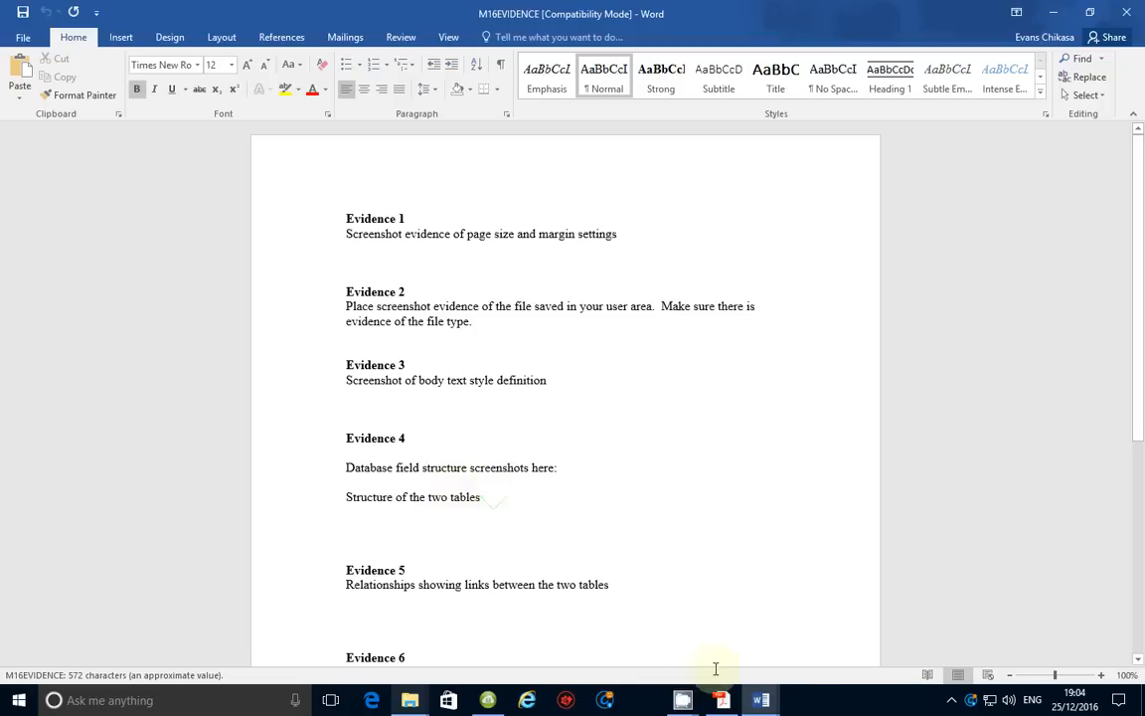
mouse_move(728, 708)
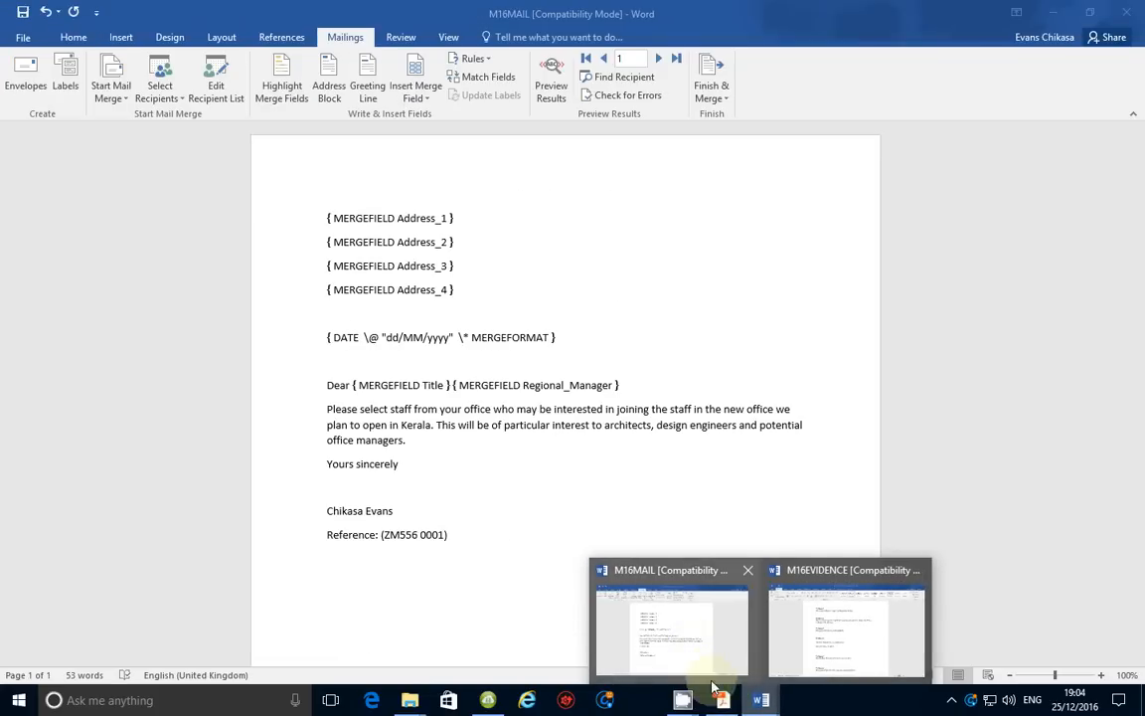
Read Task 25 on merging Bangalore and Chennai manager letters, then return to M16MAIL
left_click(722, 700)
scroll(545, 444, "down", 1)
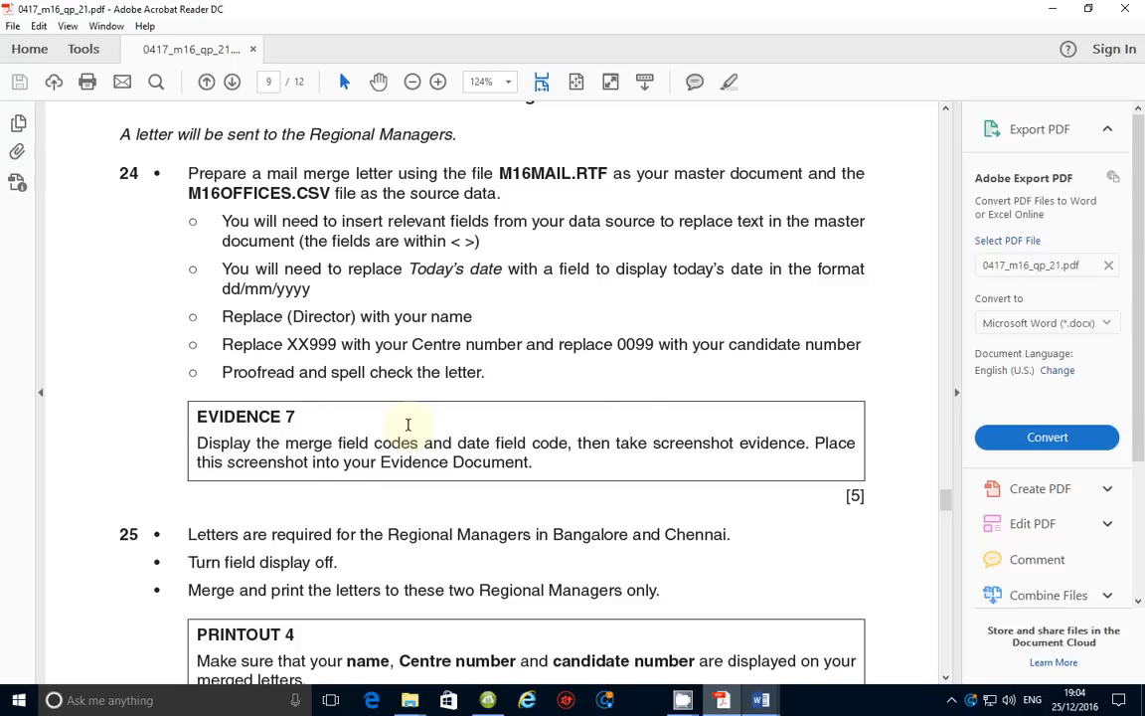
scroll(402, 458, "down", 1)
scroll(395, 465, "down", 1)
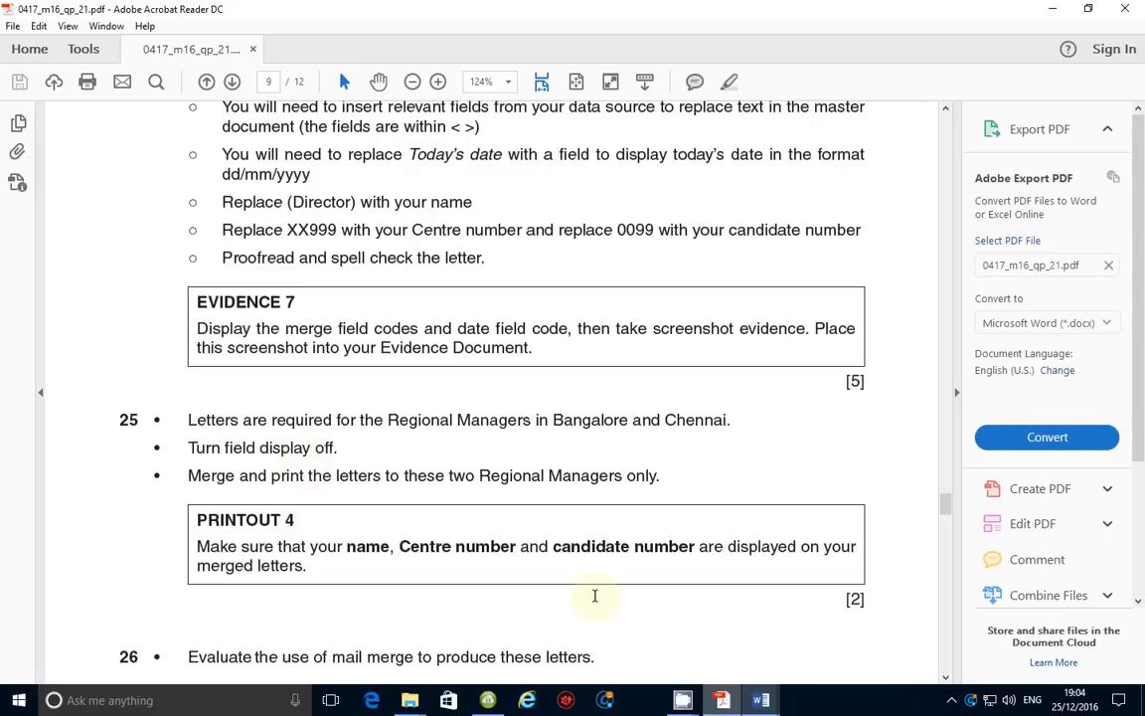
mouse_move(776, 702)
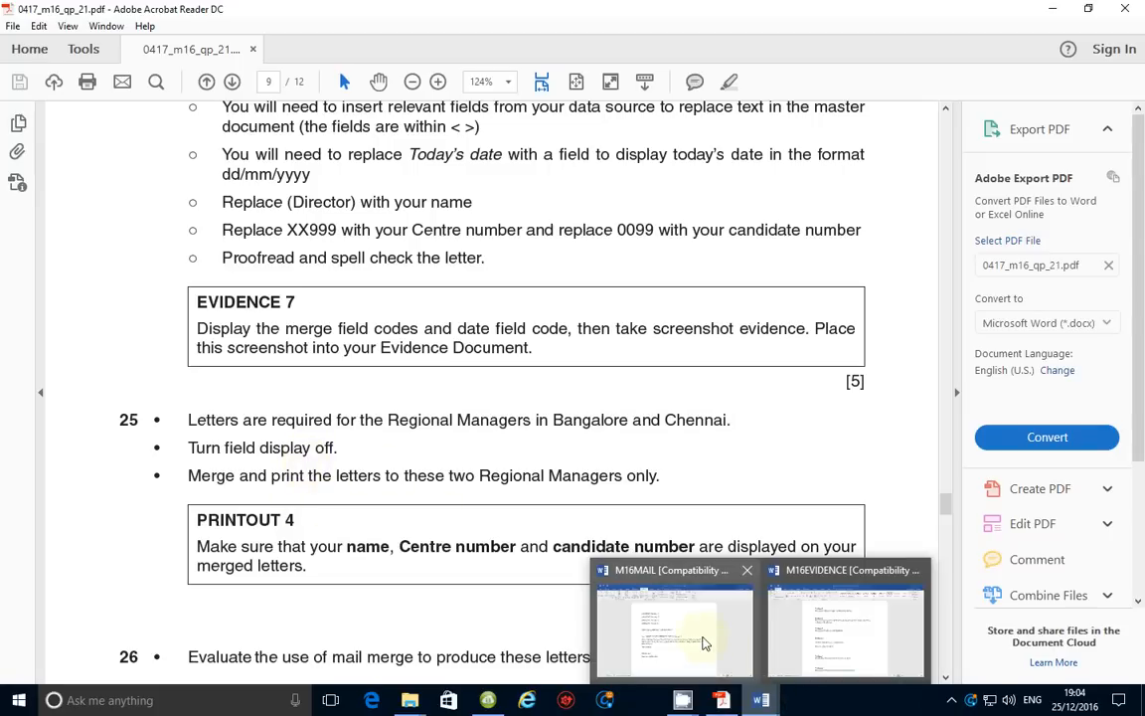
left_click(703, 645)
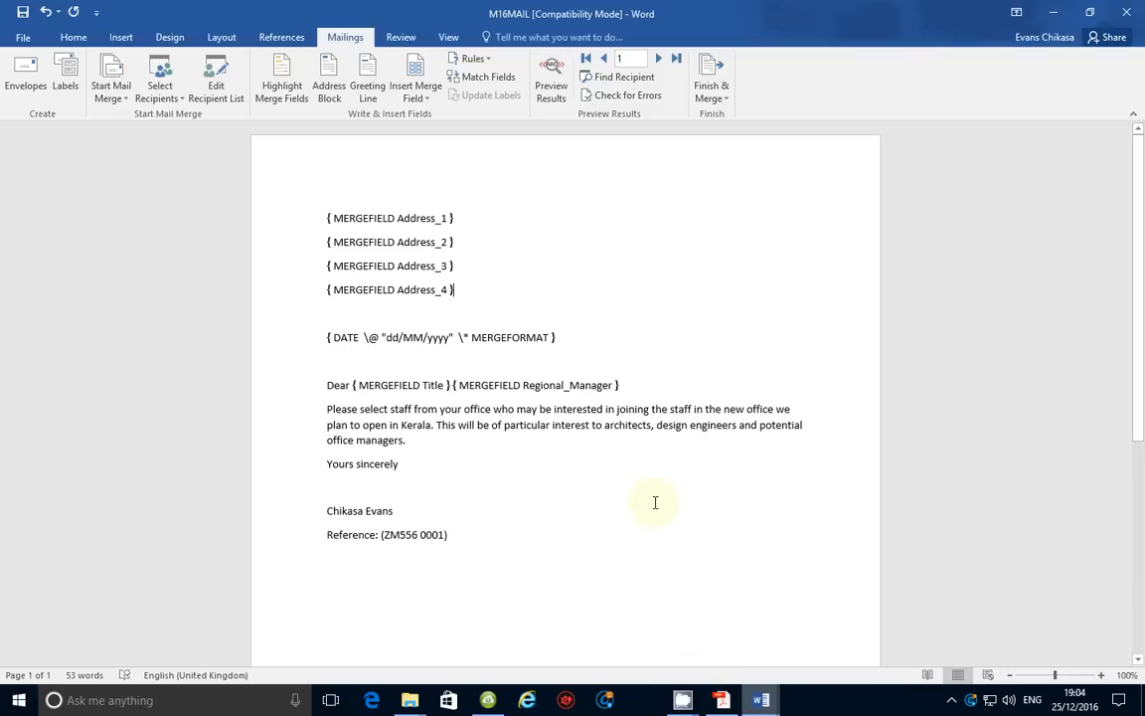
key("alt+F9")
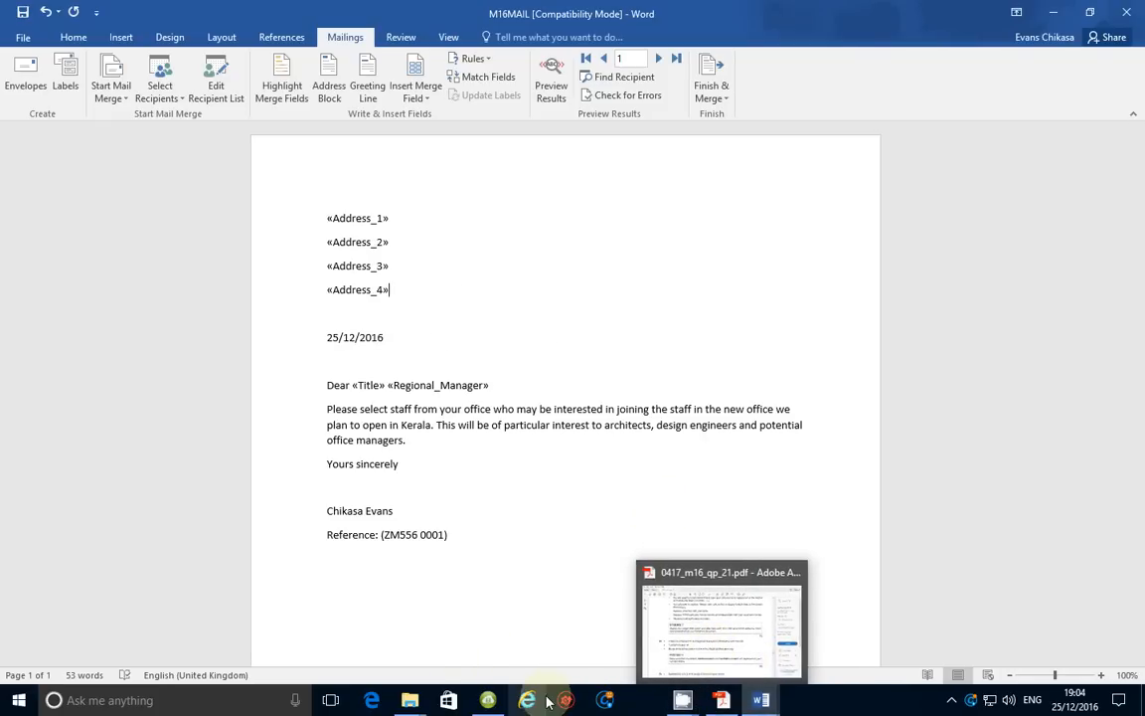
left_click(722, 700)
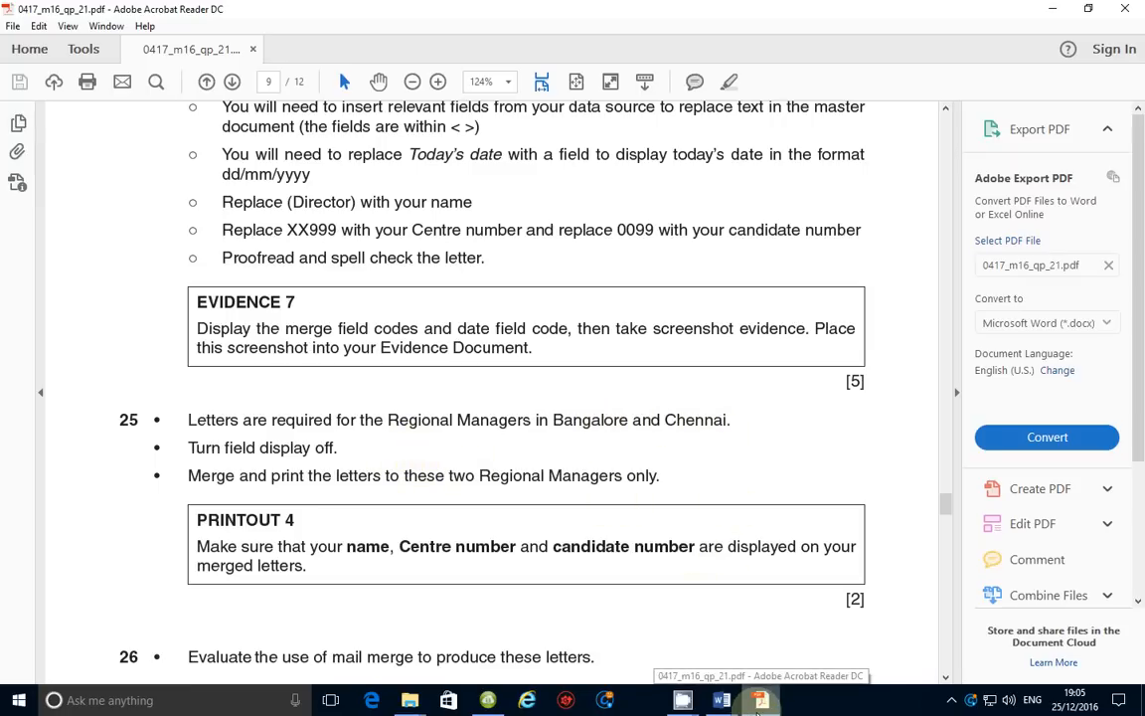
mouse_move(722, 701)
left_click(657, 621)
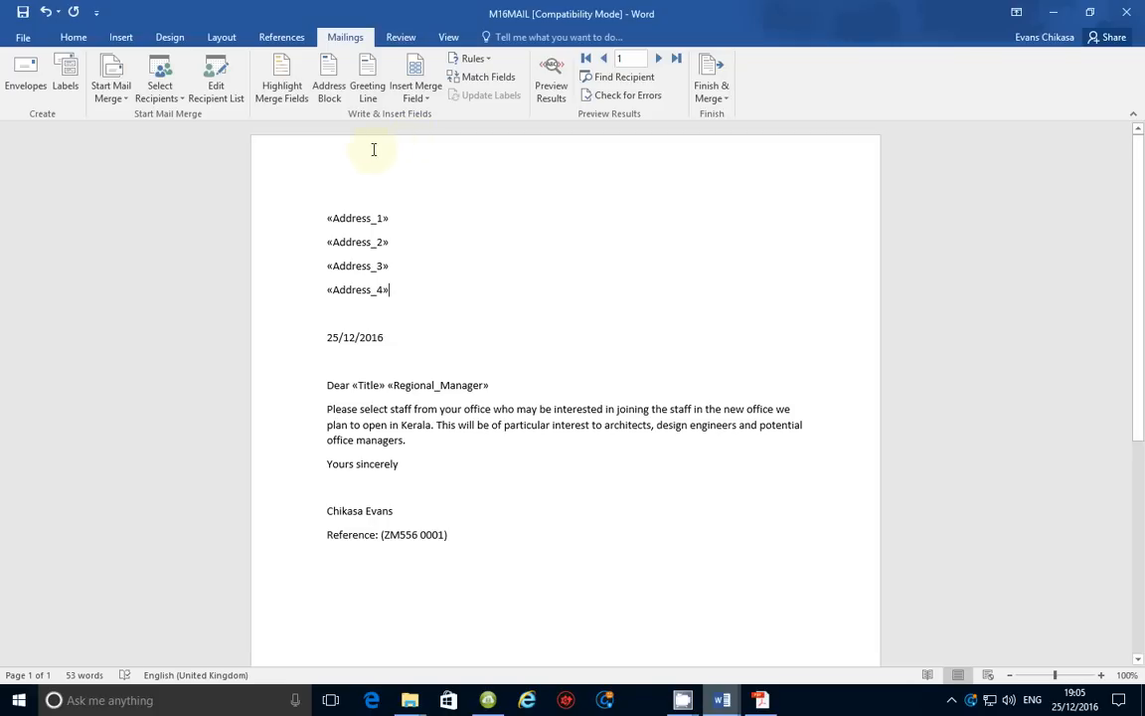
Open the recipient filter and set the first rule on the Office field, joined by And
left_click(211, 100)
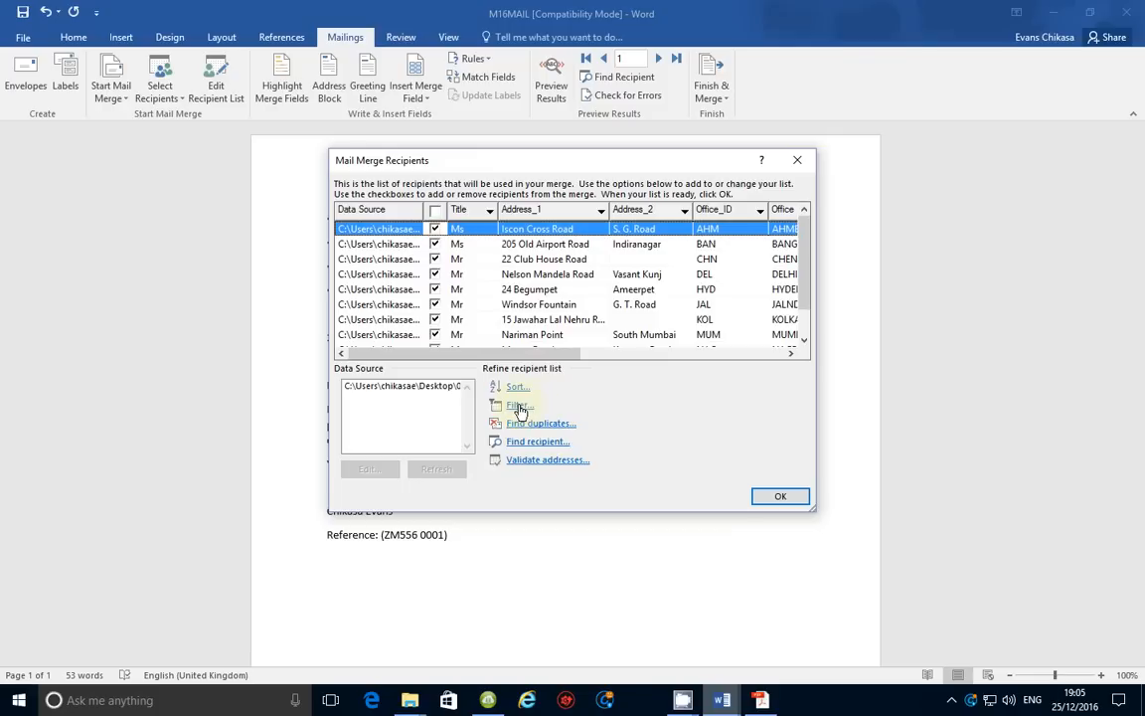
left_click(518, 407)
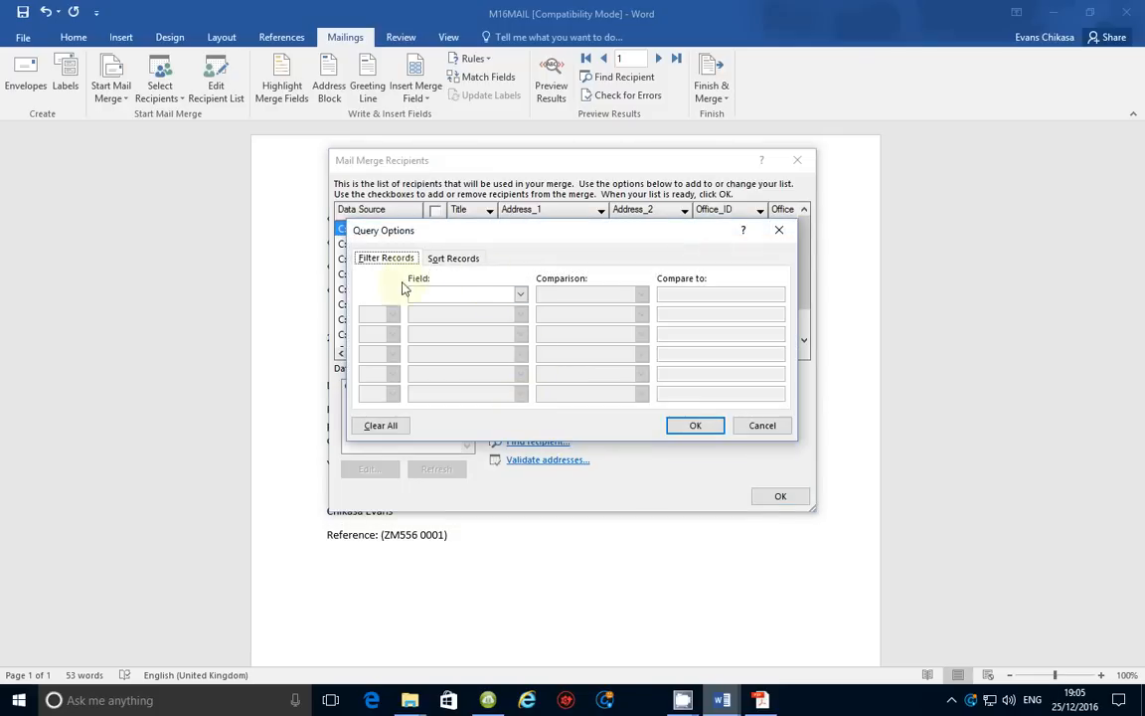
left_click(520, 296)
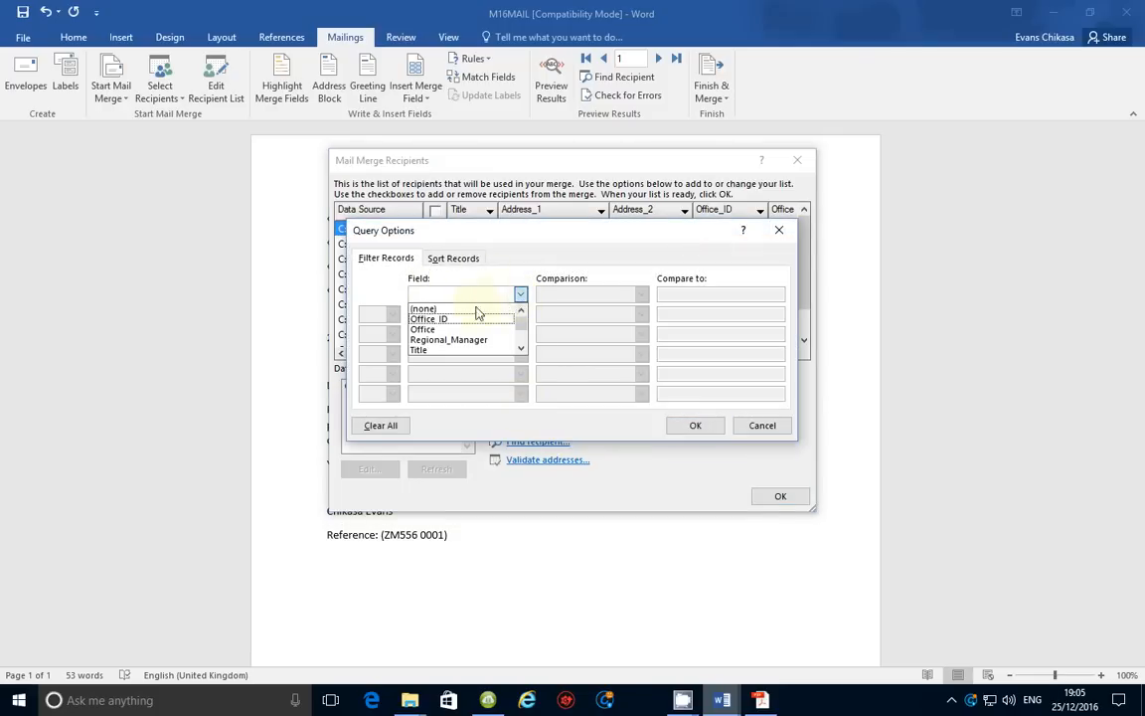
left_click(446, 334)
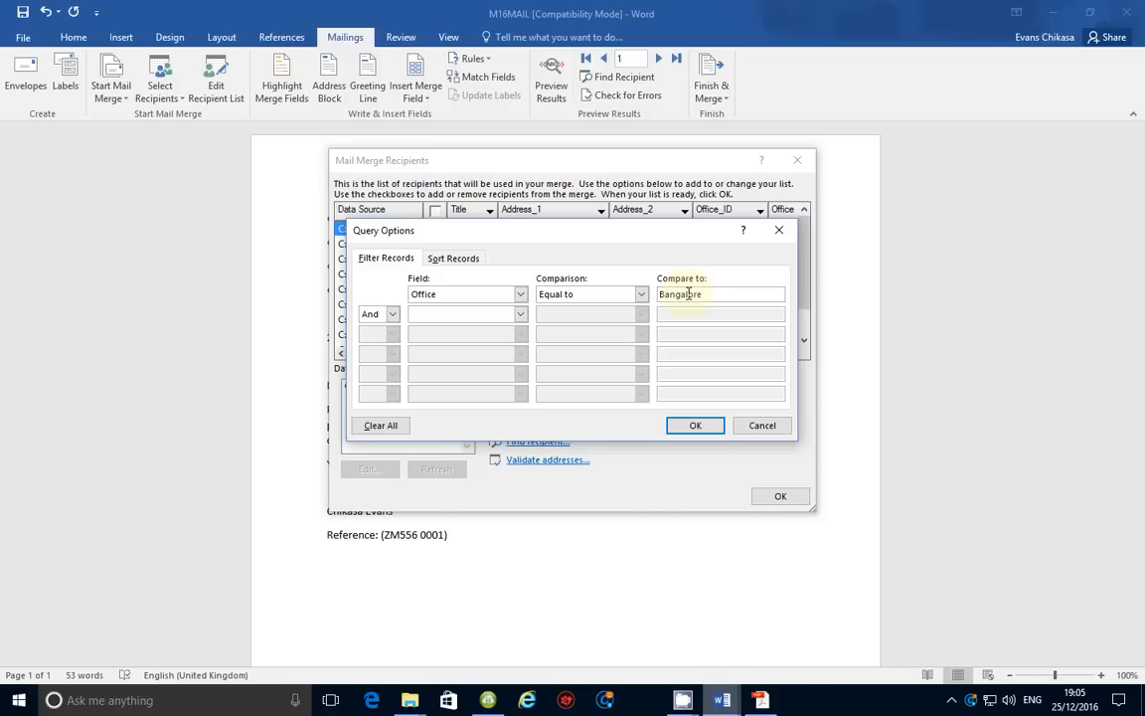
left_click(392, 315)
left_click(372, 328)
Check the exam question wording in Acrobat, then return to the Word filter
mouse_move(740, 702)
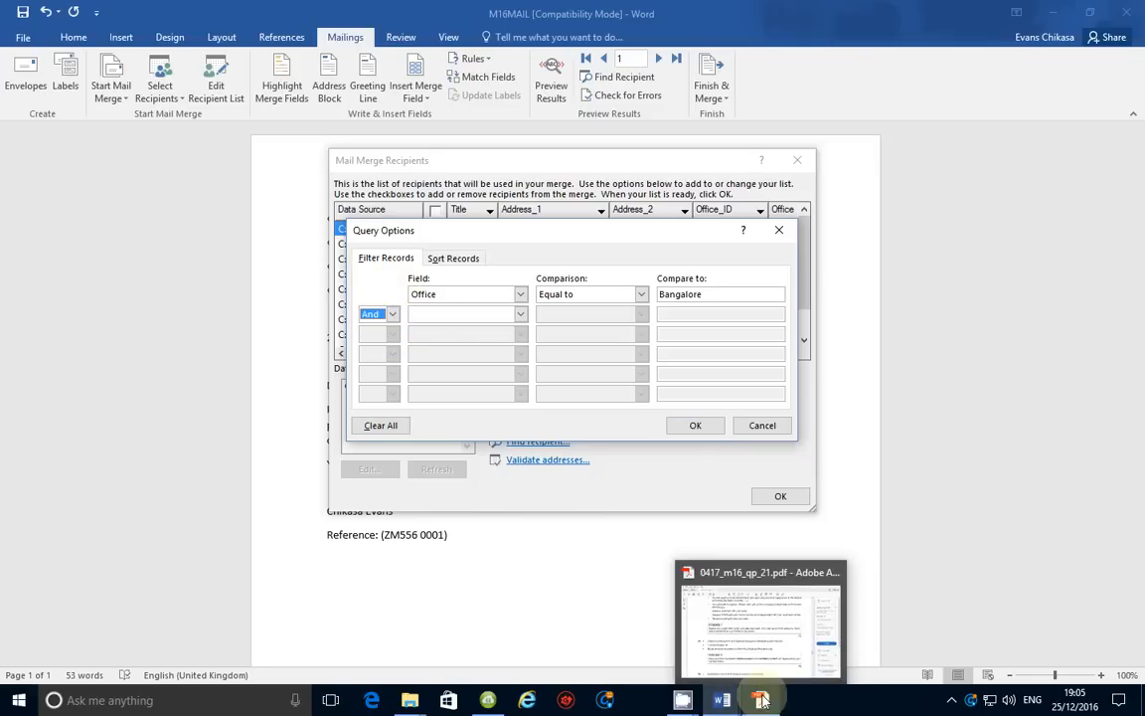
mouse_move(768, 654)
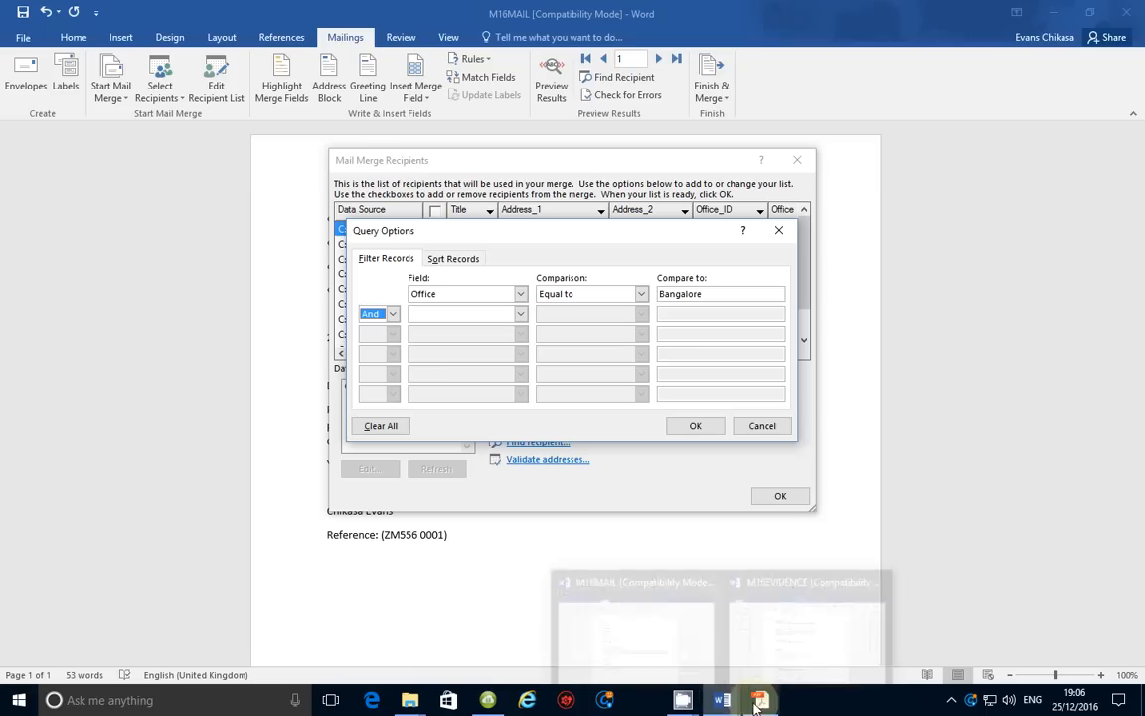
left_click(761, 702)
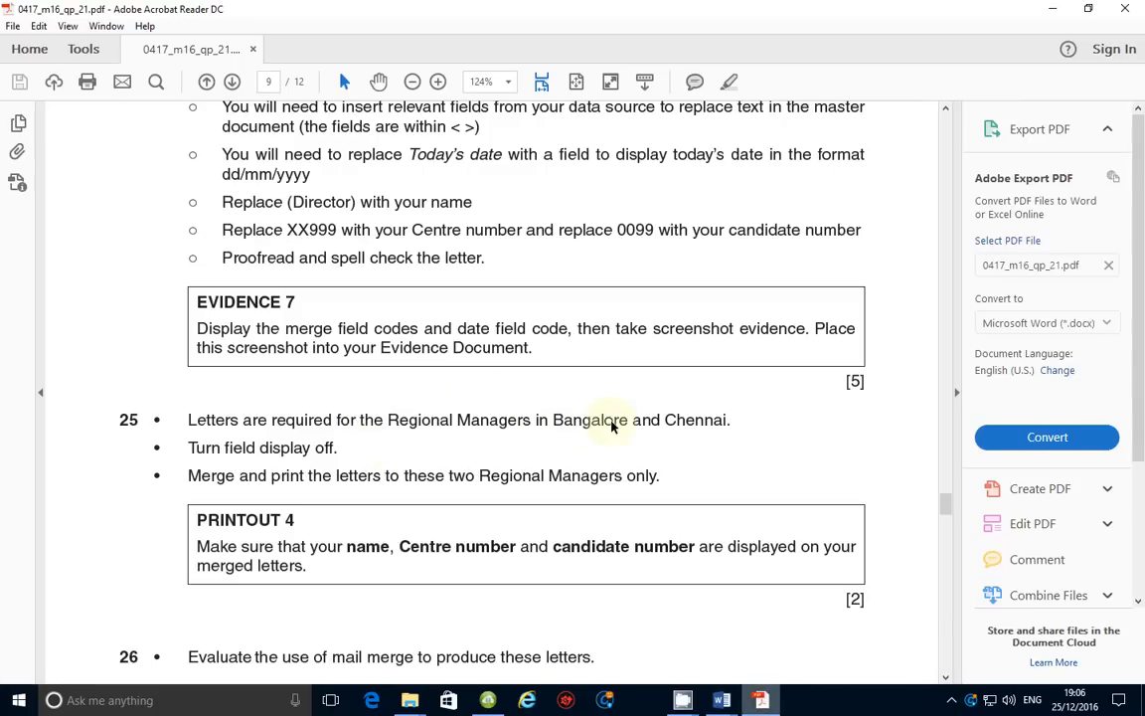
left_click(774, 708)
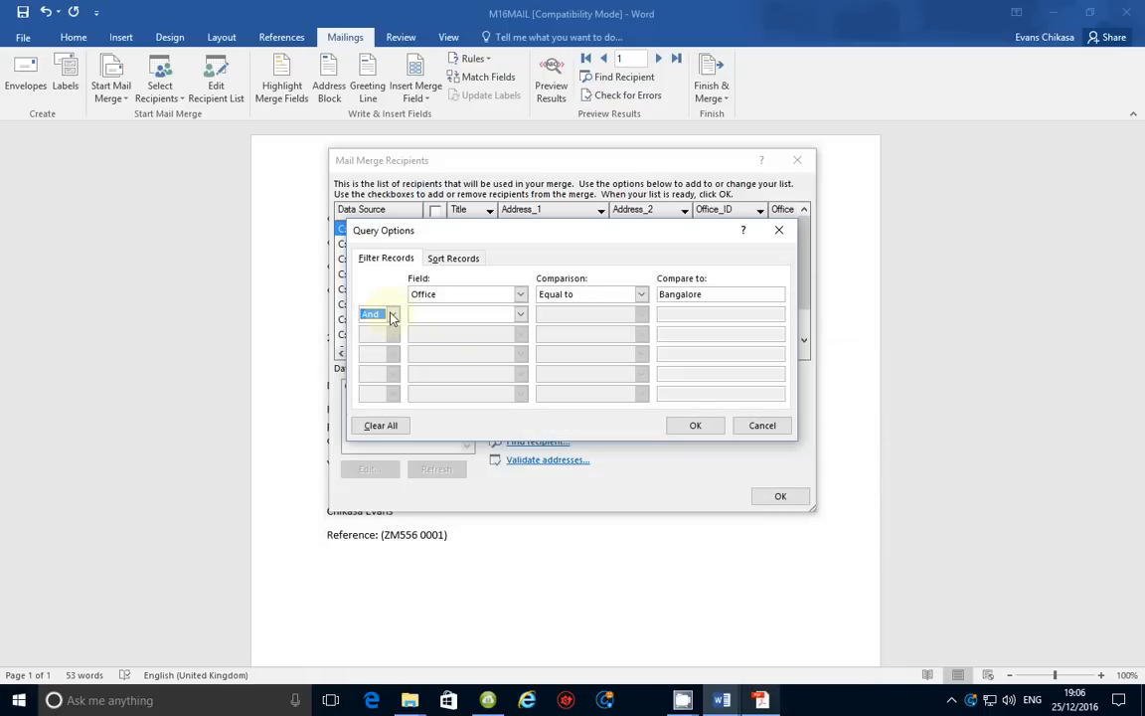
Set the second rule to Office equal to Chennai and apply the And filter
left_click(520, 315)
left_click(437, 349)
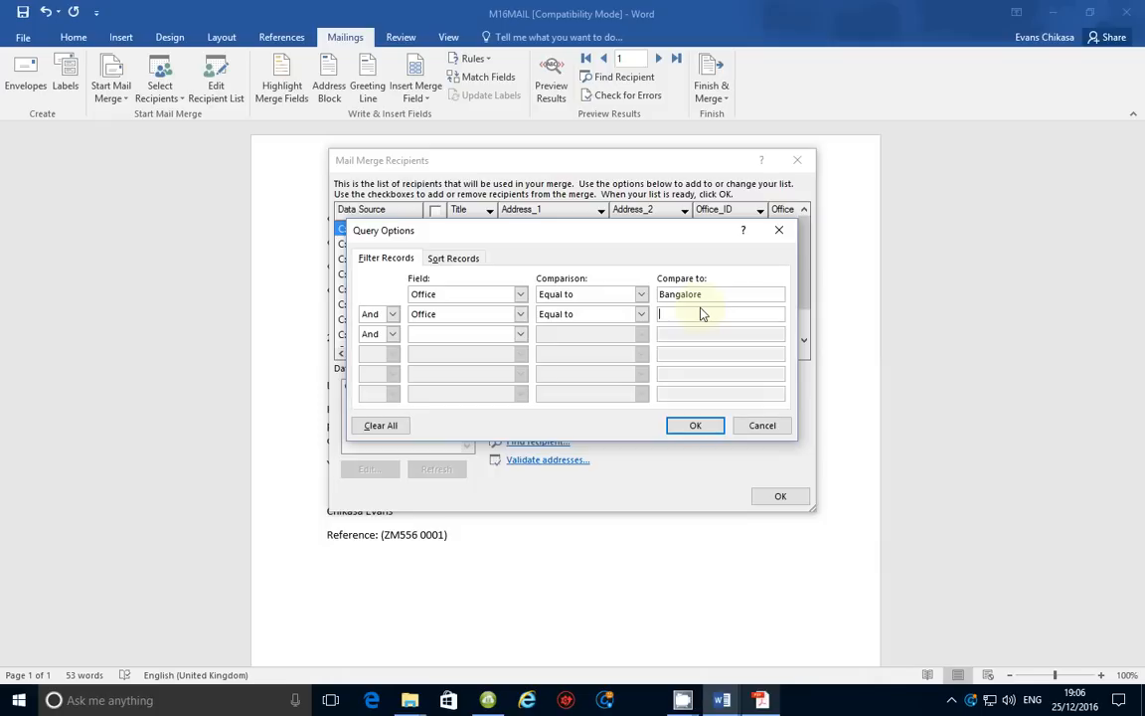
left_click(702, 314)
type("Chennai")
left_click(762, 700)
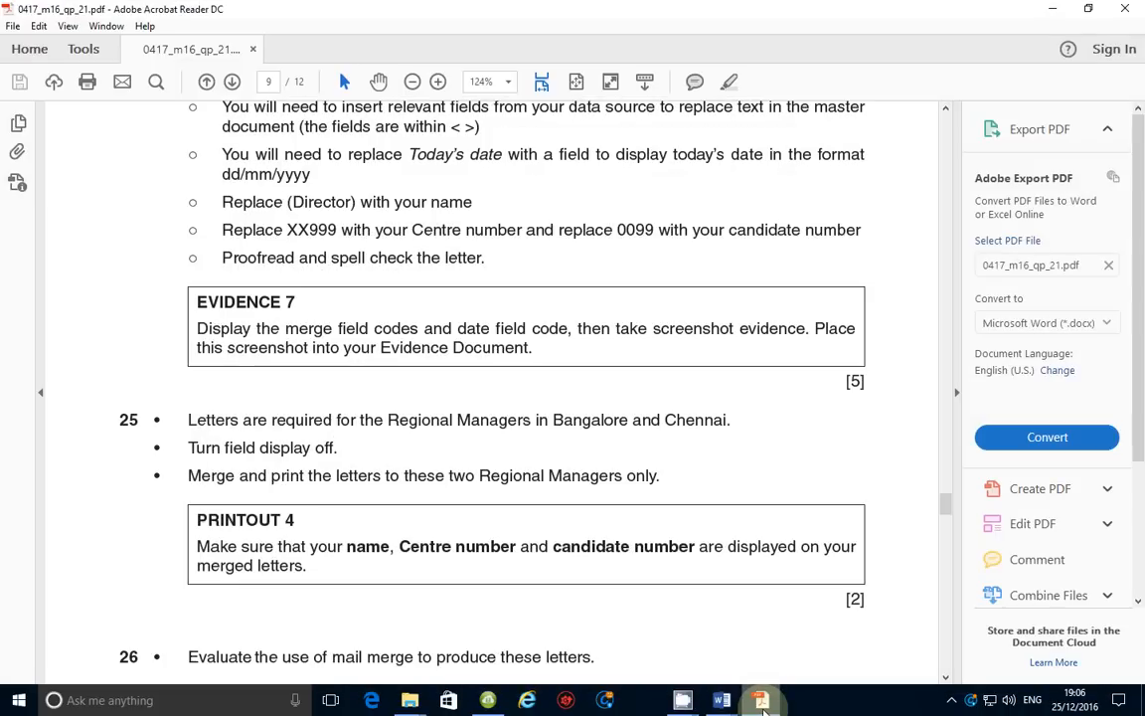
left_click(722, 700)
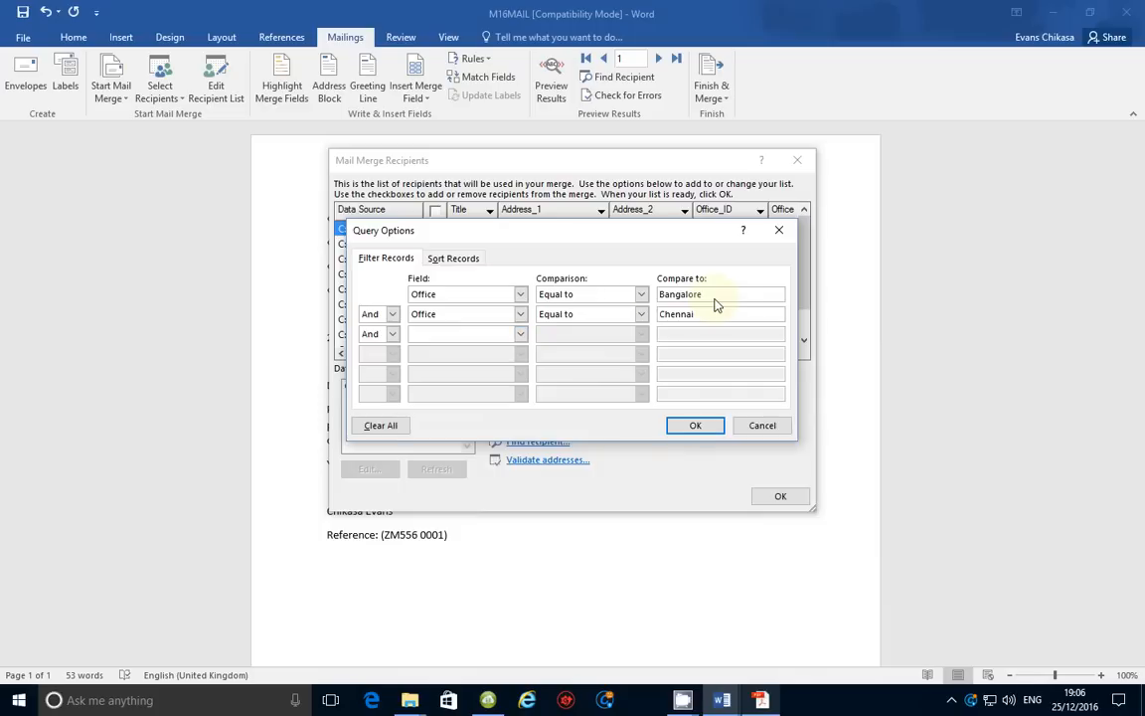
left_click(693, 427)
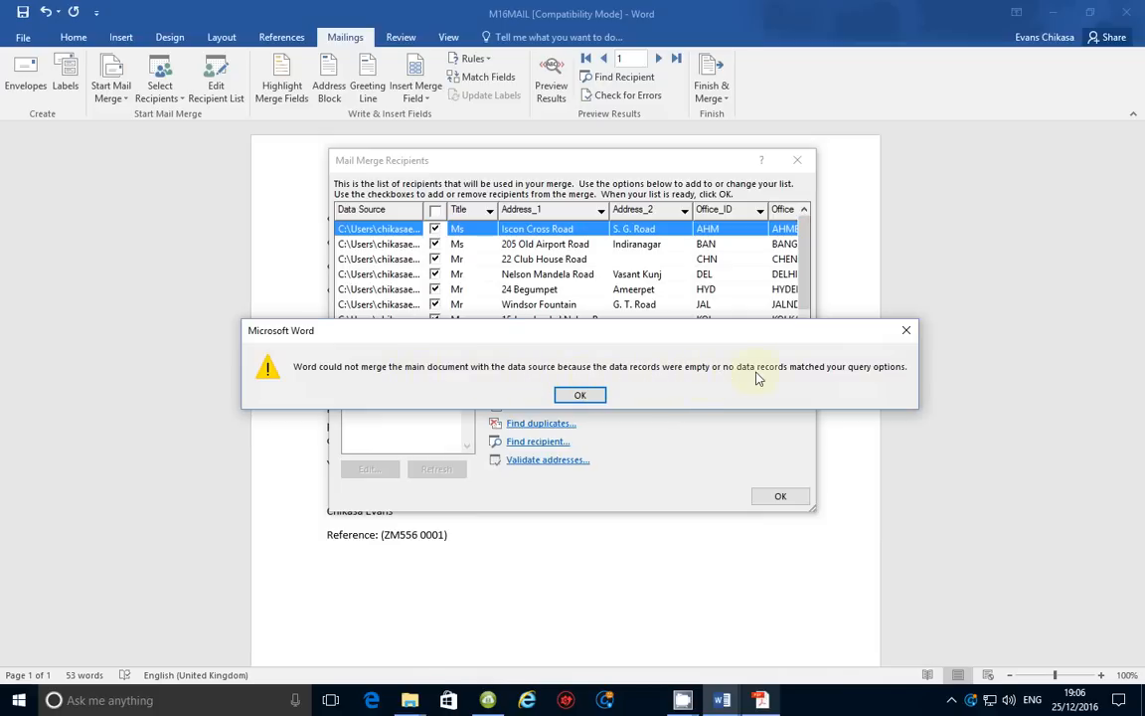
Dismiss the no-matching-records warning and reset the first rule to Office equal to Bangalore
left_click(579, 396)
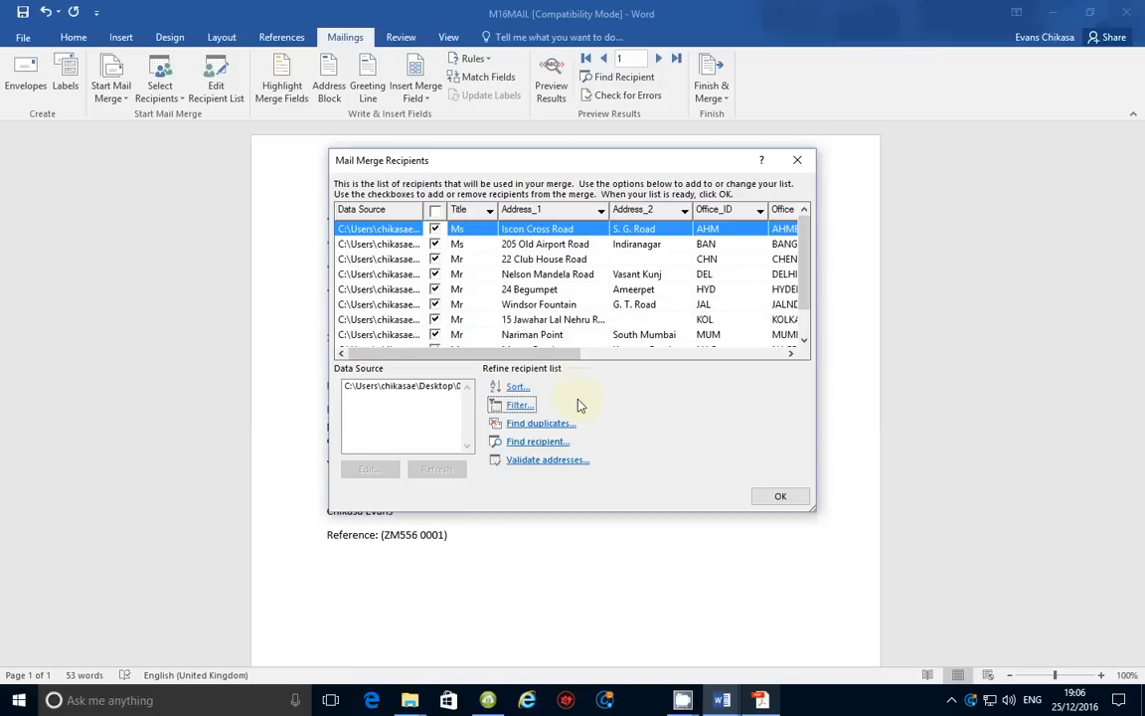
left_click(519, 404)
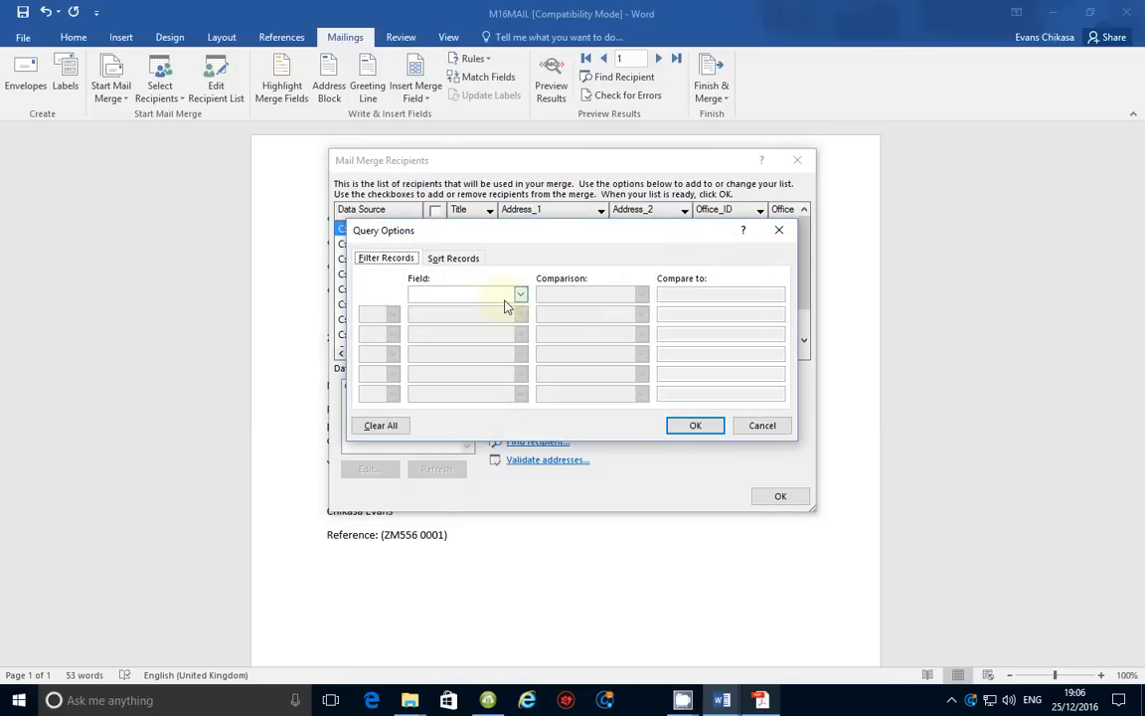
left_click(512, 296)
left_click(452, 330)
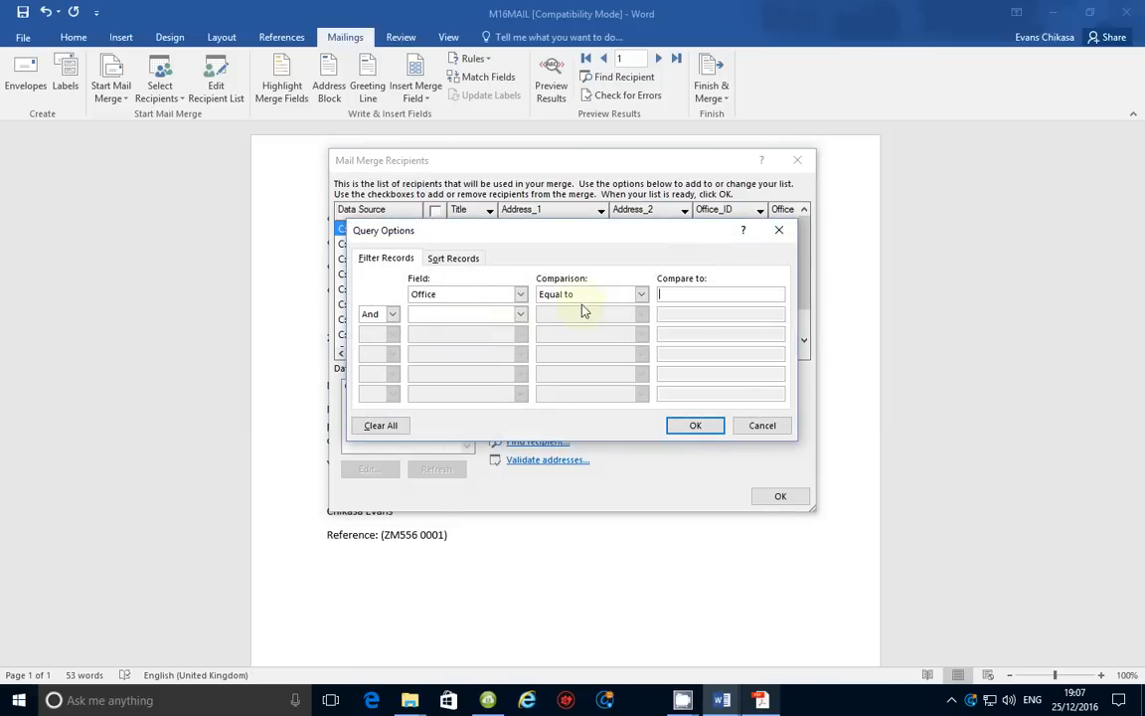
type("Bangalore")
Set the second rule on the Office field and check the exam paper again
left_click(458, 314)
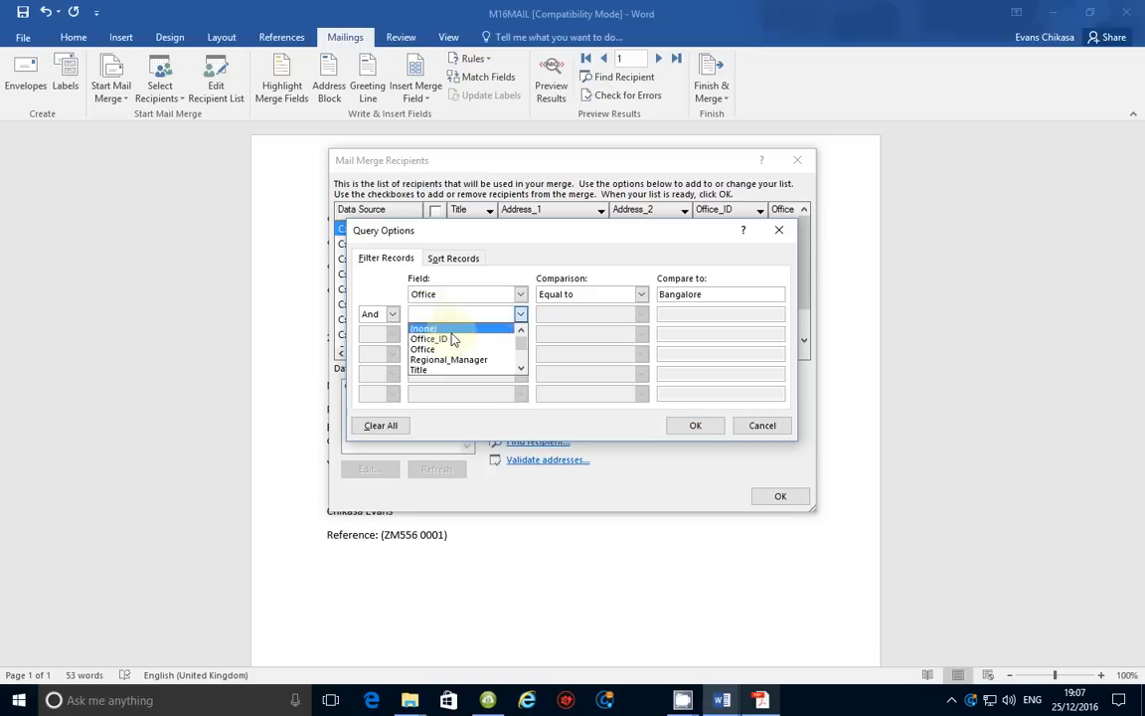
left_click(442, 348)
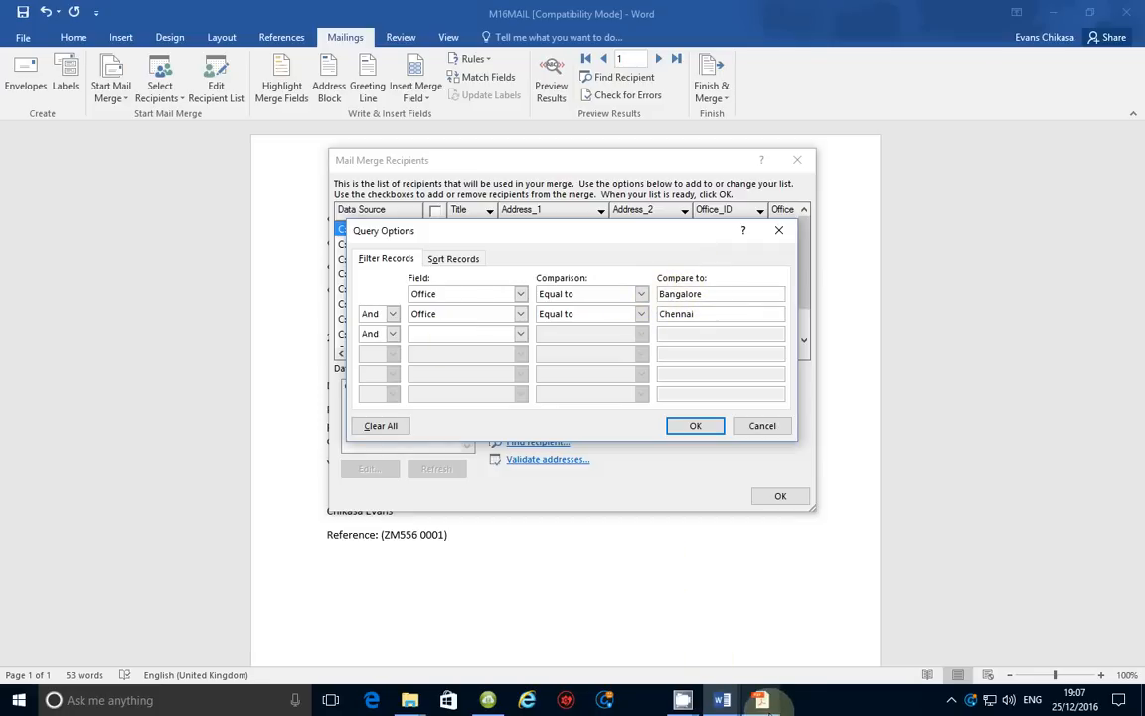
left_click(762, 700)
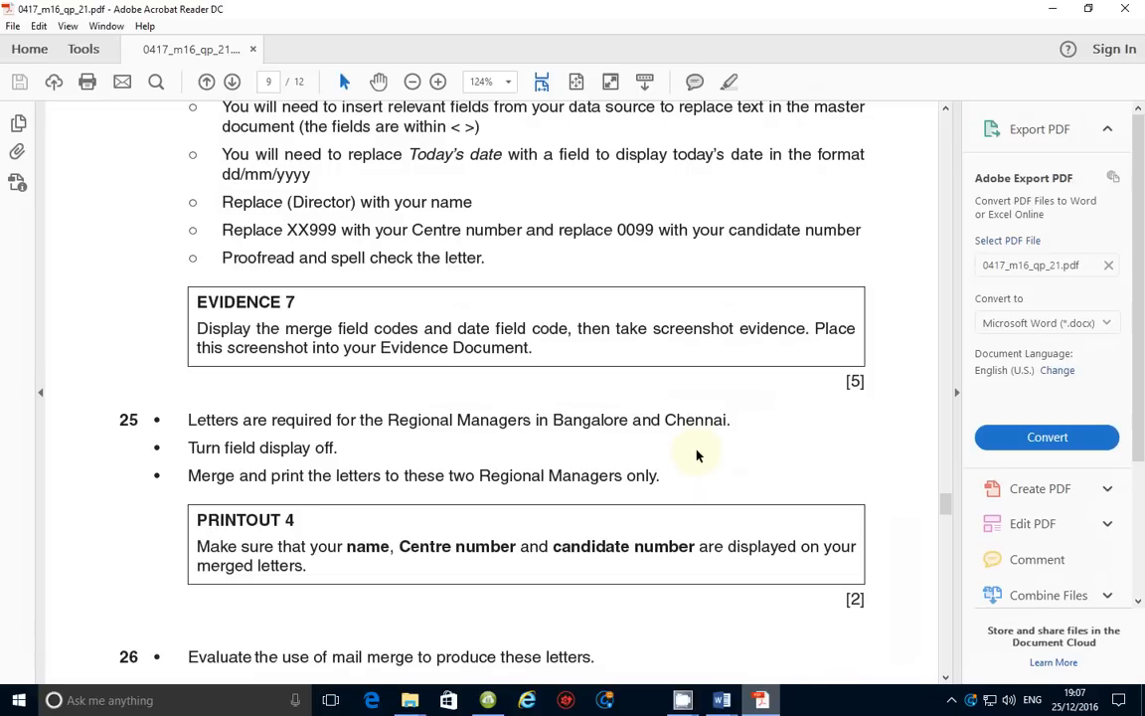
left_click_drag(641, 420, 650, 420)
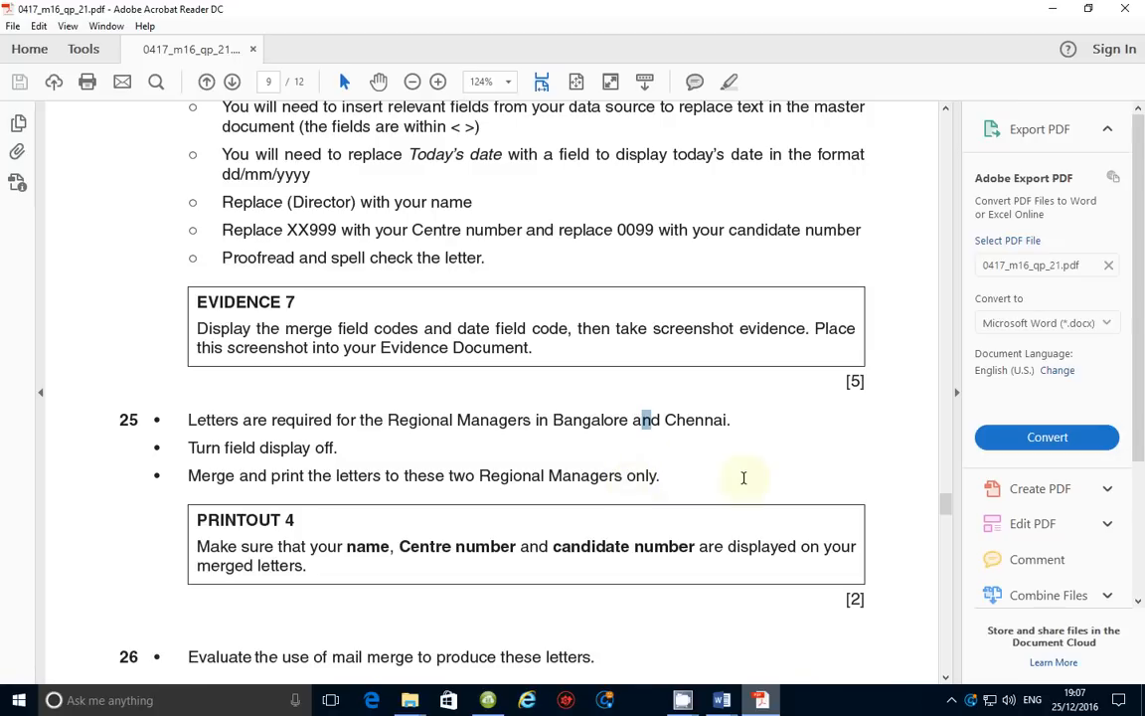
mouse_move(723, 706)
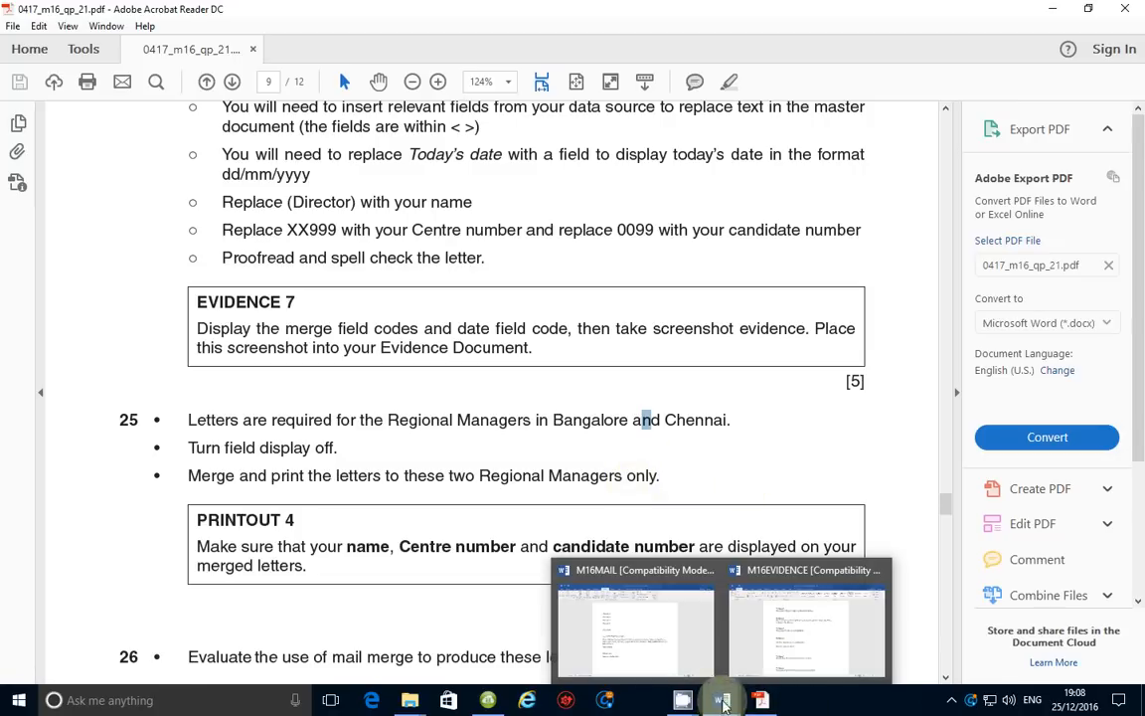
Change the second rule's join from And to Or and apply the filter
left_click(642, 622)
left_click(392, 314)
left_click(368, 341)
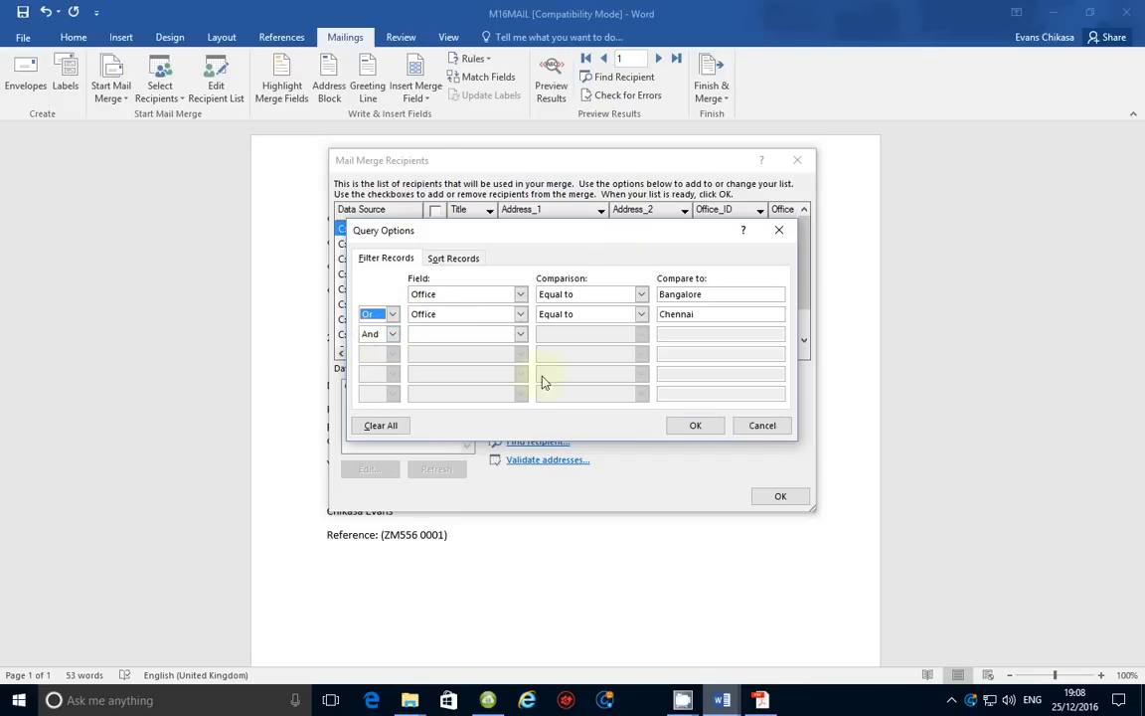
left_click(693, 426)
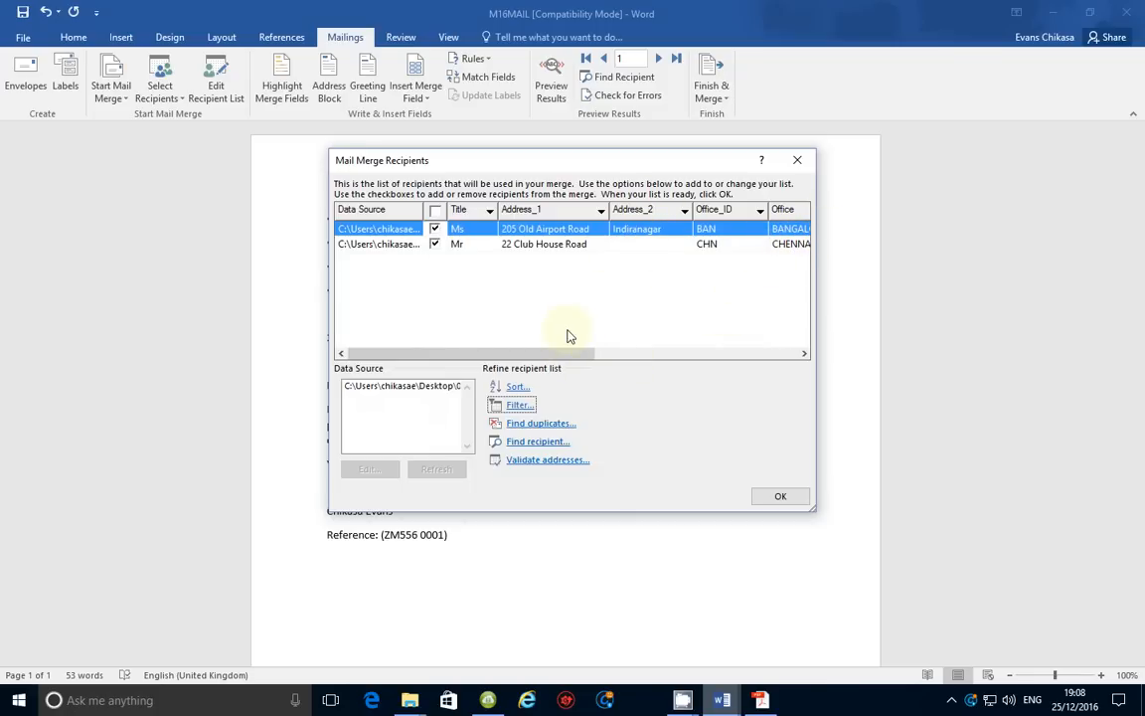
Compare the two filtered records with the exam question and return to the recipient list
scroll(568, 333, "right", 3)
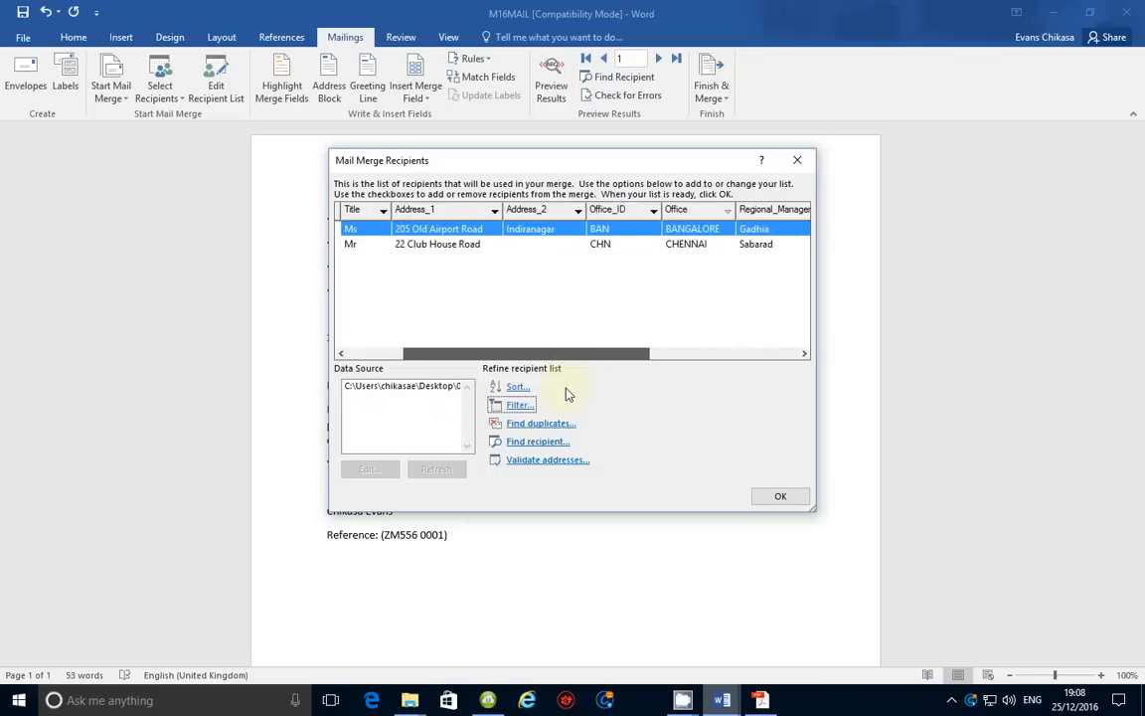
left_click(761, 701)
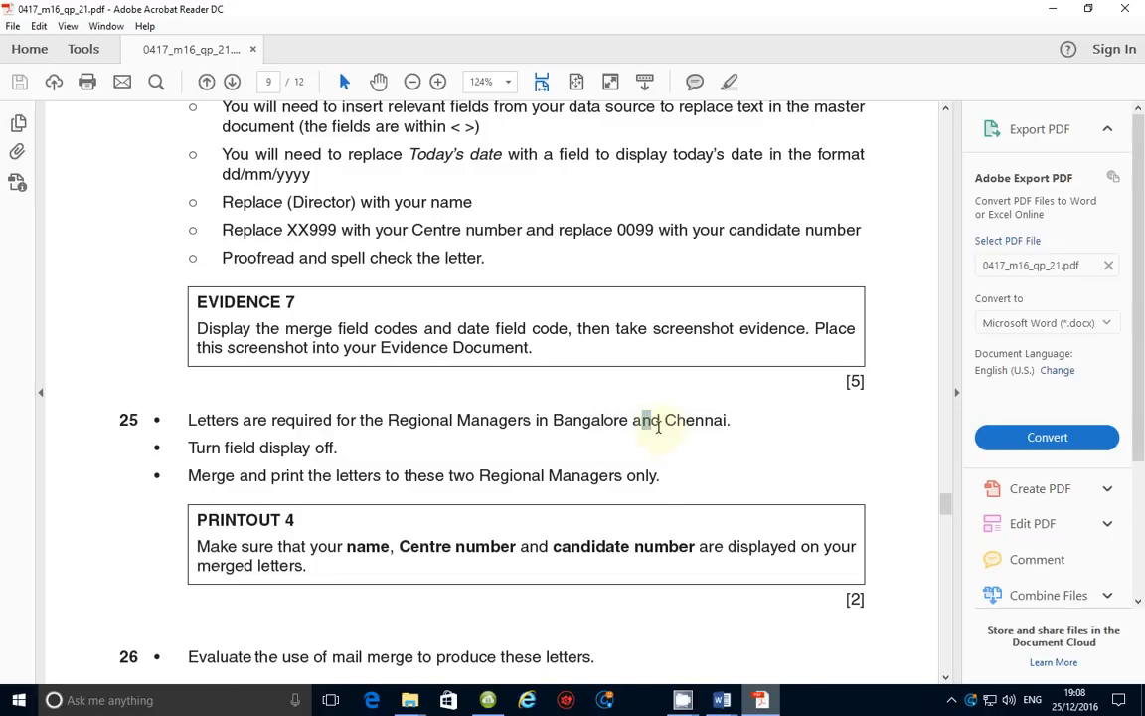
mouse_move(729, 702)
left_click(581, 555)
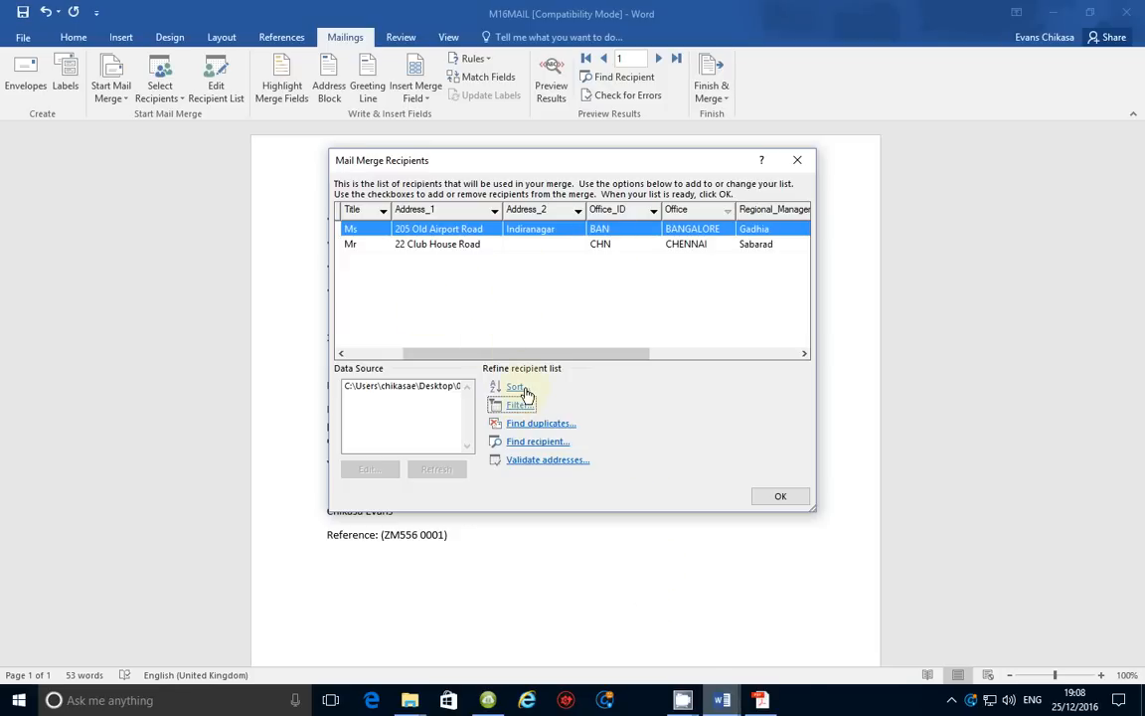
Confirm the two filtered recipients and bring the exam paper up again
left_click(781, 496)
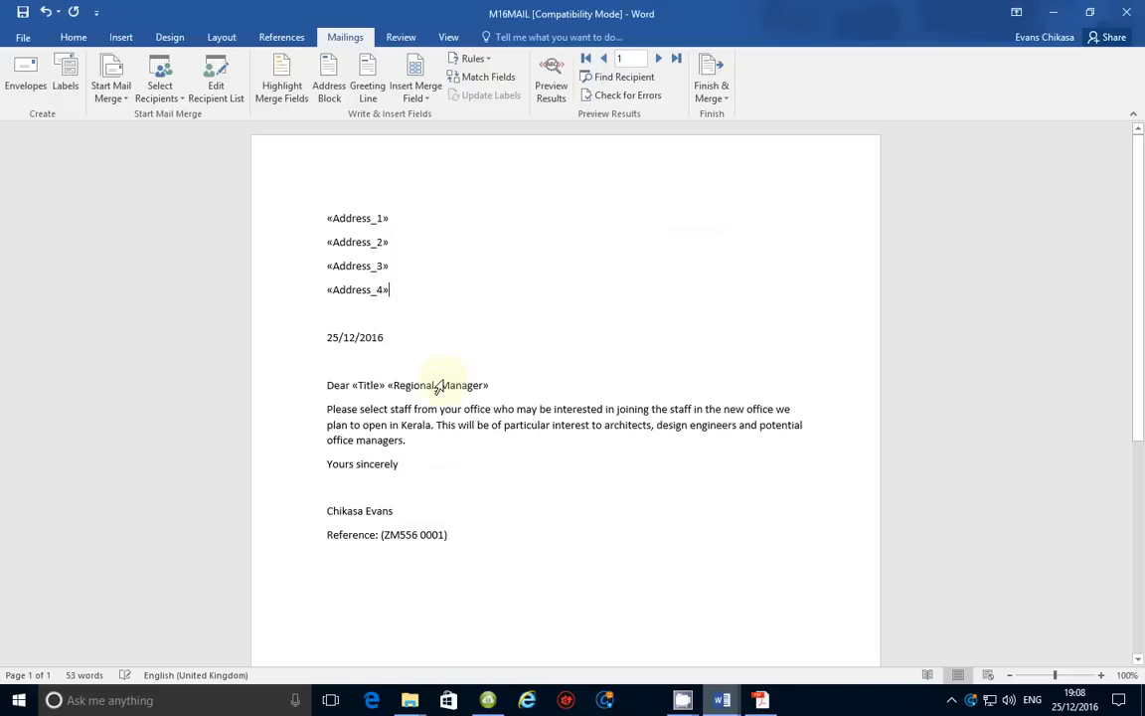
left_click(761, 700)
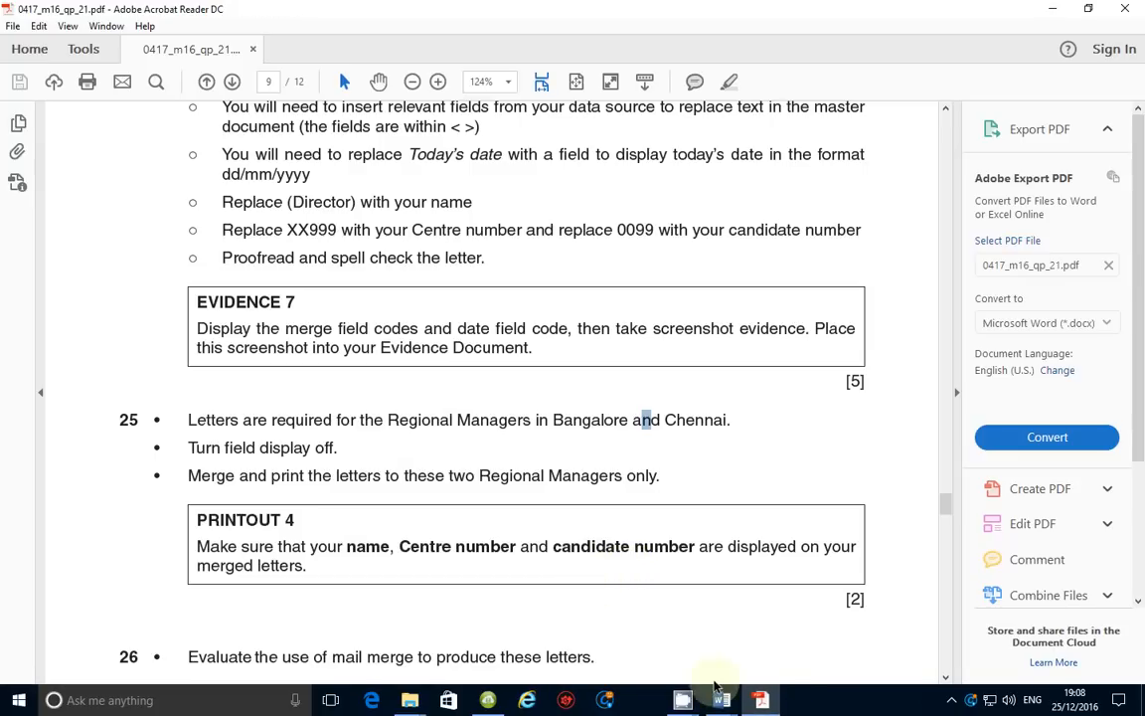
Return to M16MAIL and start, then cancel, printing the merged letters
mouse_move(722, 700)
left_click(646, 636)
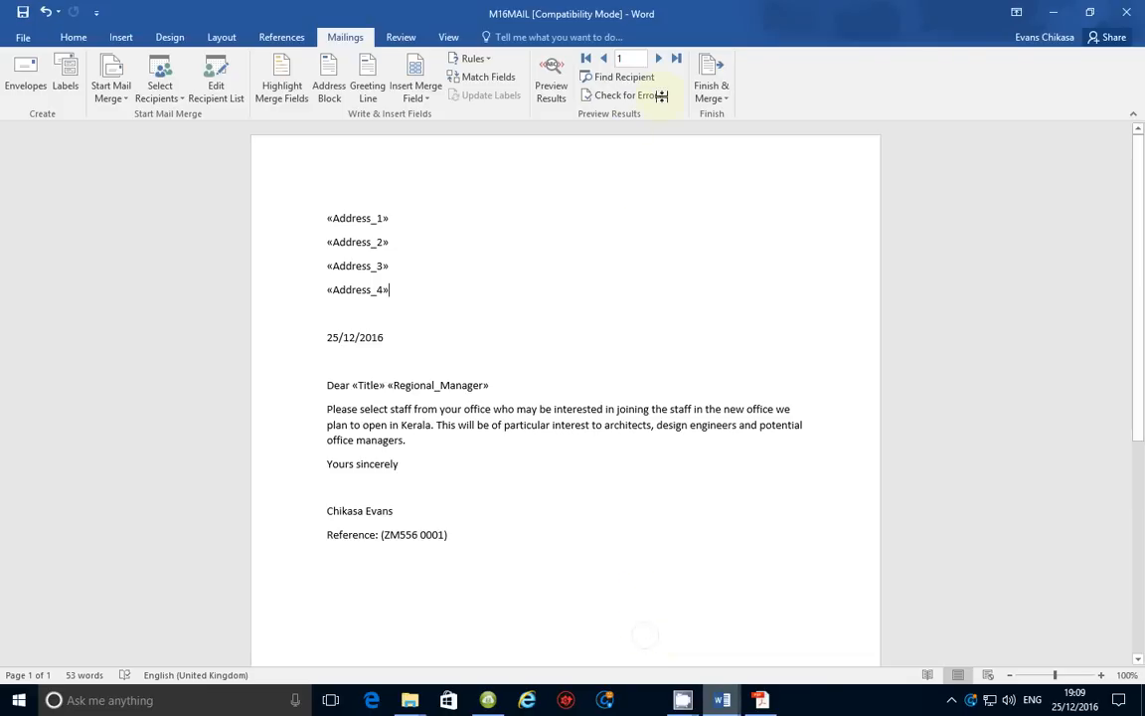
left_click(725, 96)
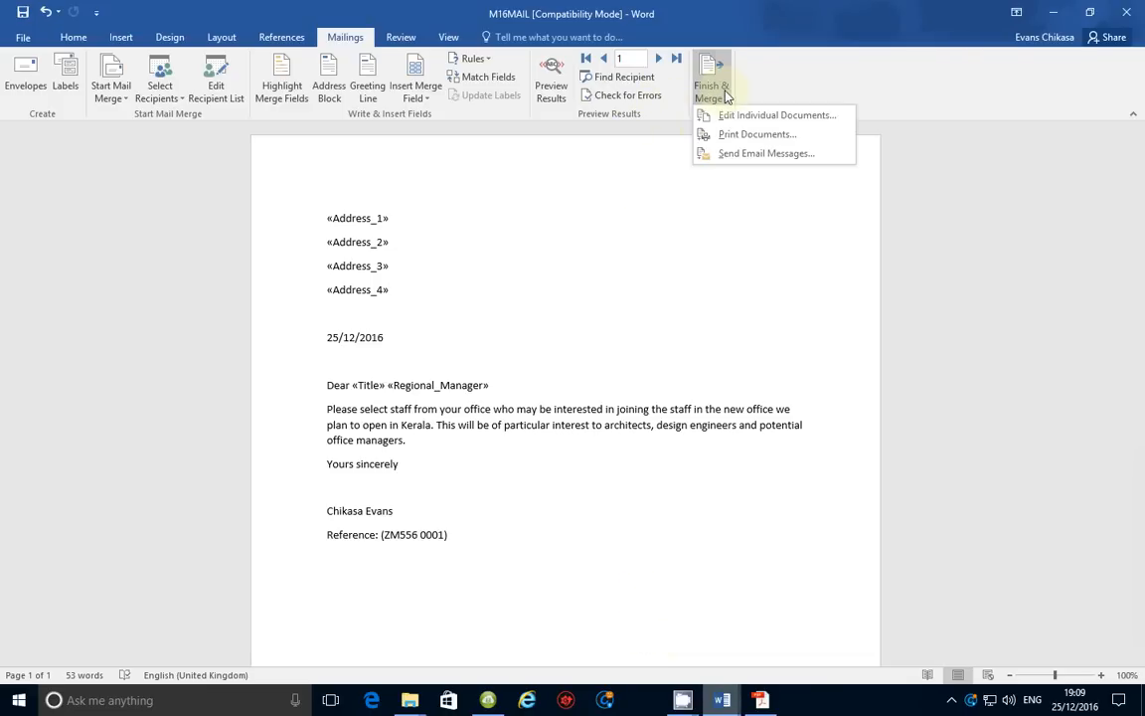
left_click(724, 135)
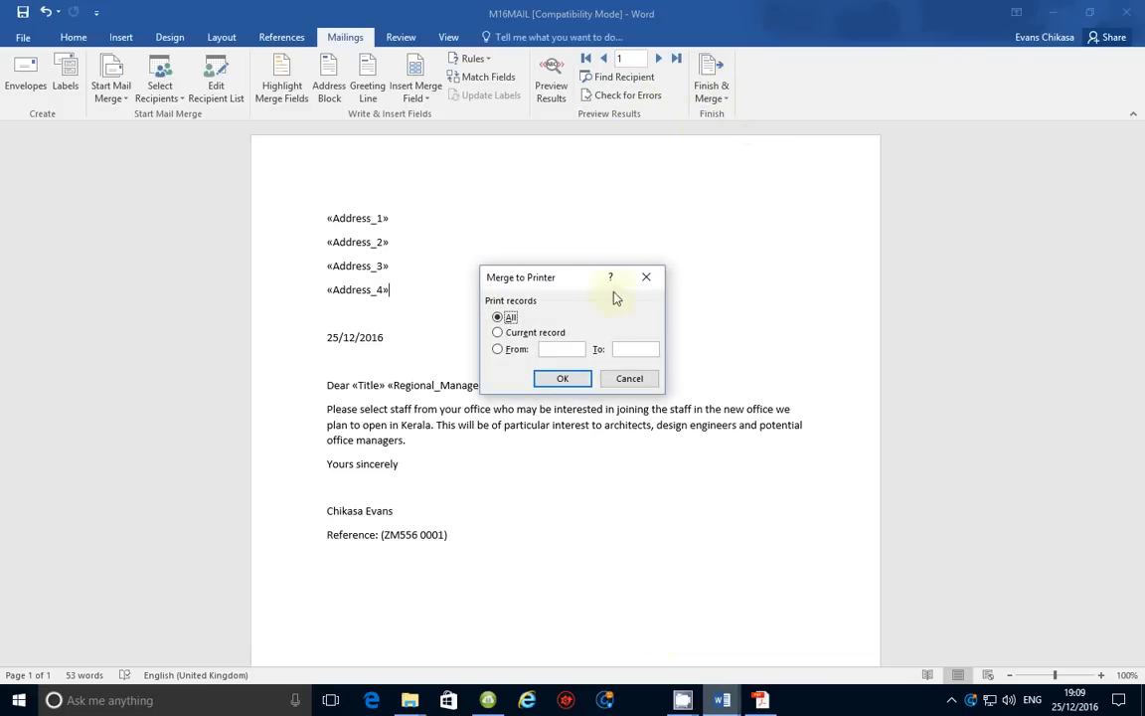
left_click(610, 379)
Merge all records into a new Letters1 document and switch back to the exam PDF
left_click(724, 88)
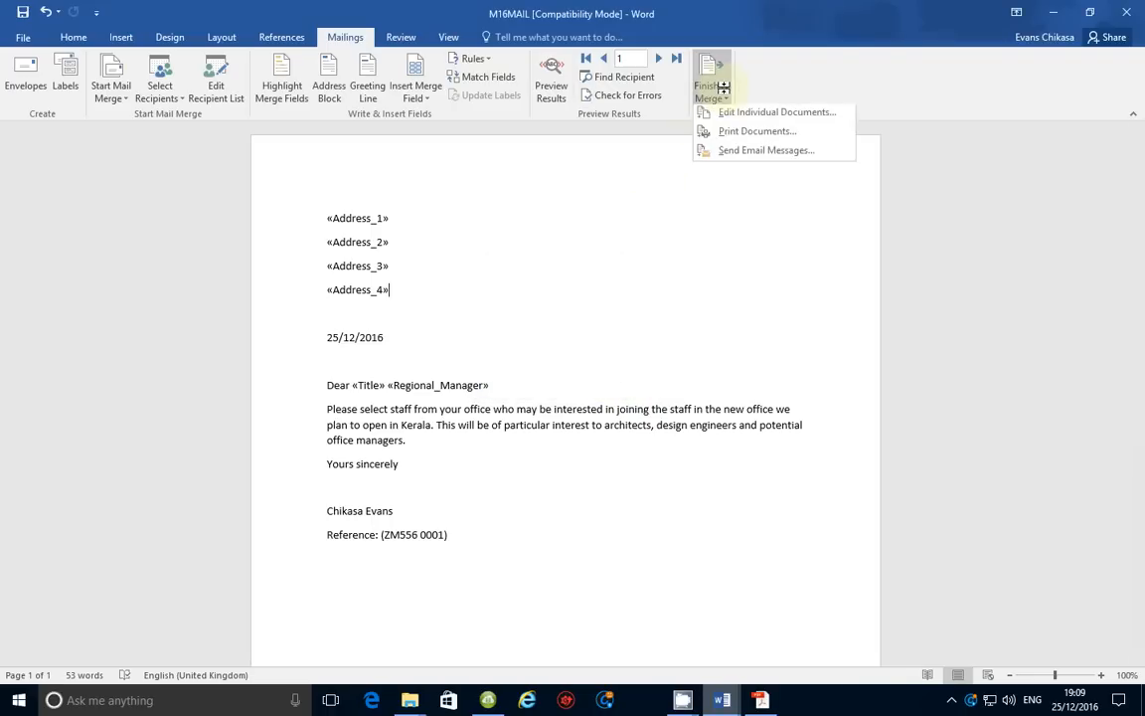
left_click(727, 116)
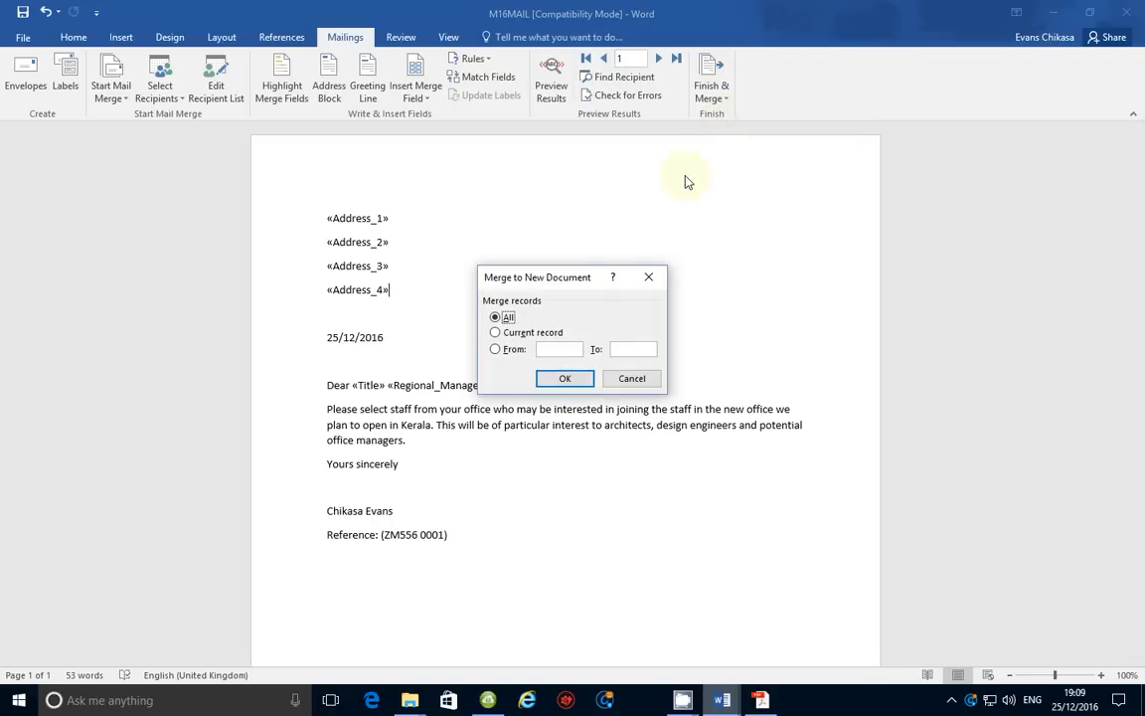
left_click(565, 380)
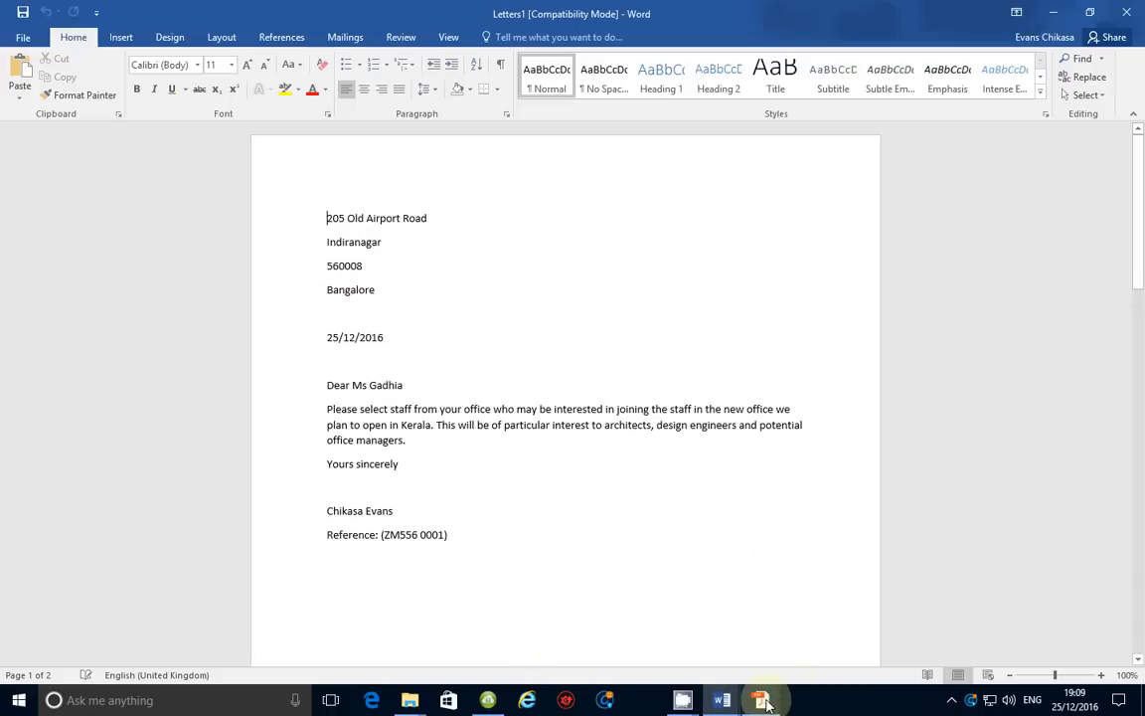
left_click(761, 698)
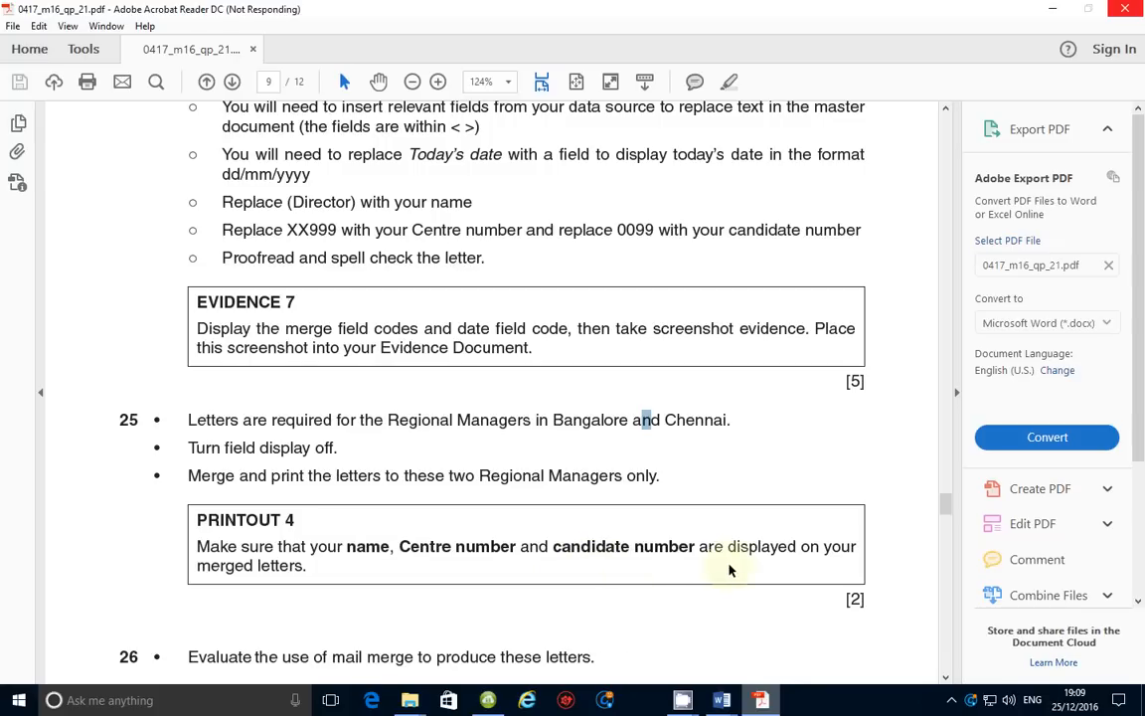
Scroll the question paper down to Task 26 and its Evidence 8 evaluation instruction
scroll(634, 585, "down", 2)
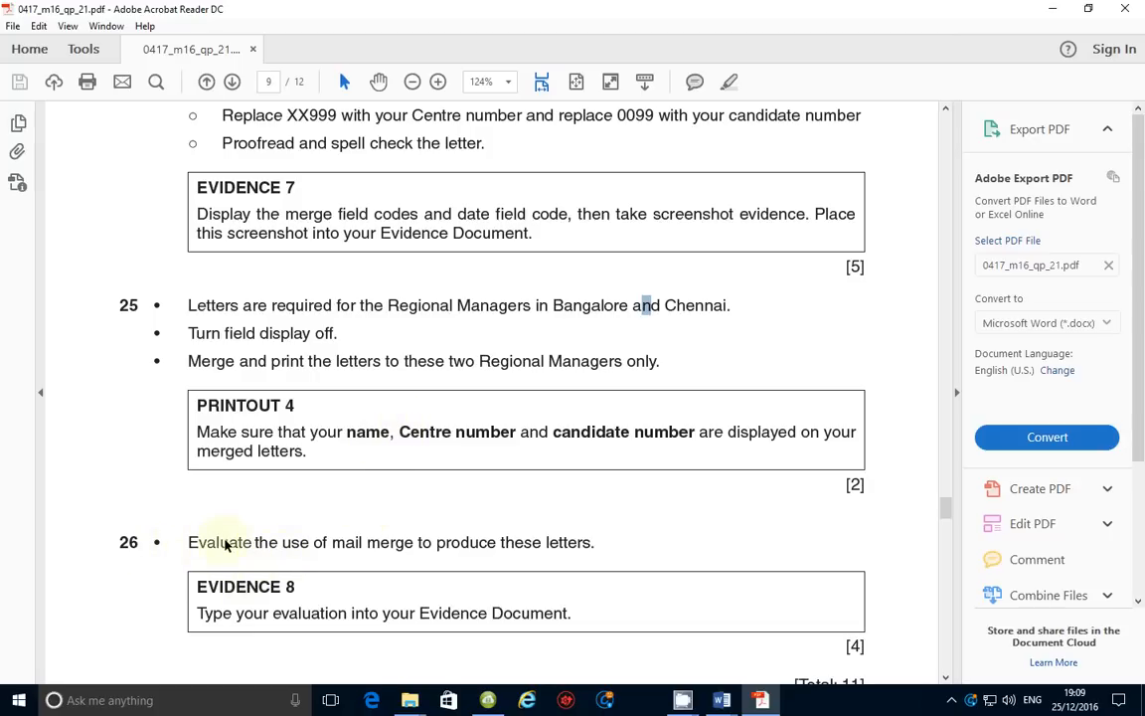
scroll(298, 545, "down", 1)
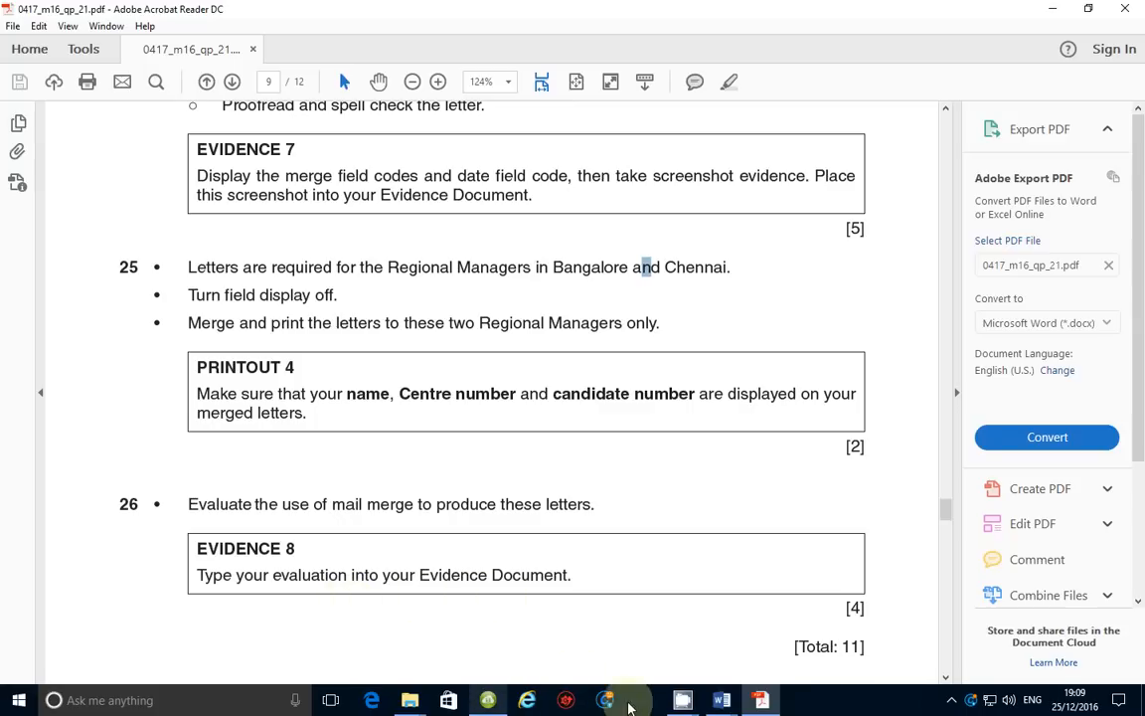
Bring up M16EVIDENCE and place the cursor after 'Evaluation notes here' under Evidence 8
mouse_move(722, 706)
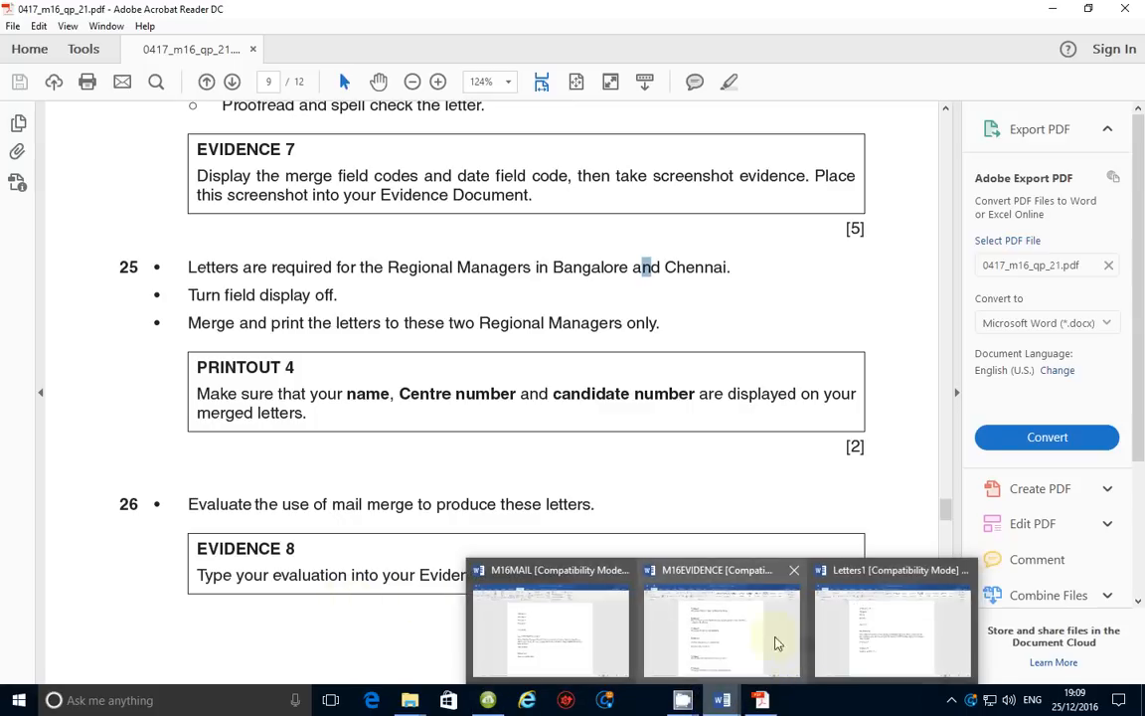
left_click(777, 643)
scroll(443, 575, "down", 3)
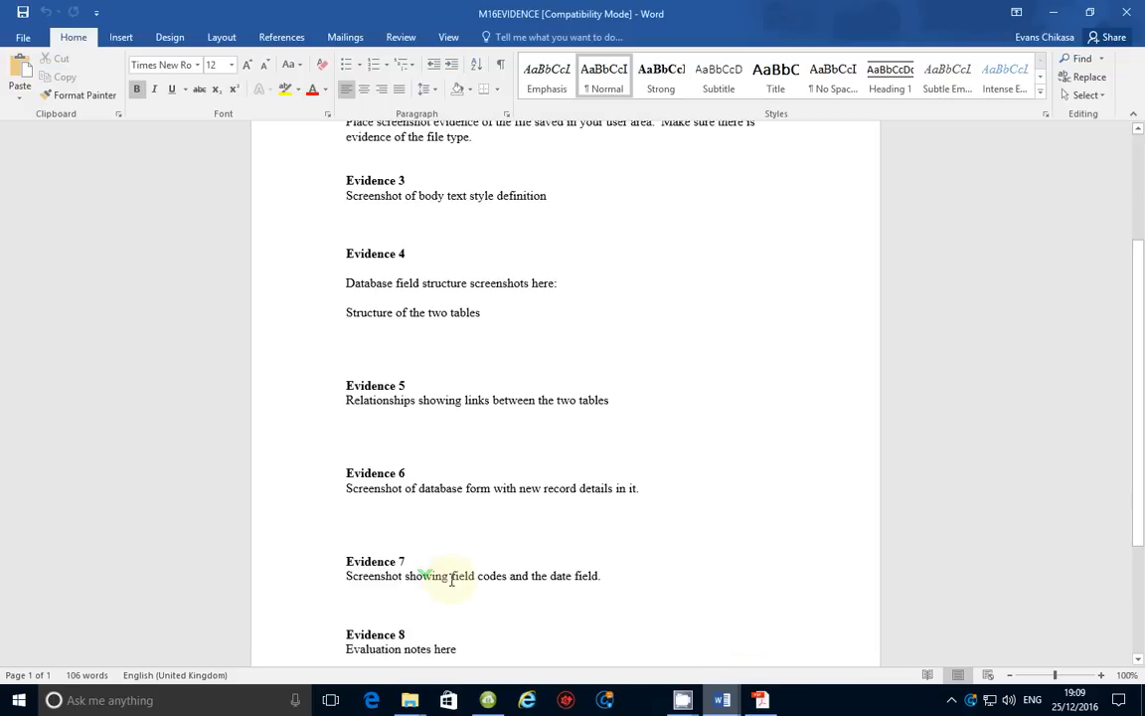
scroll(452, 580, "down", 3)
left_click(472, 530)
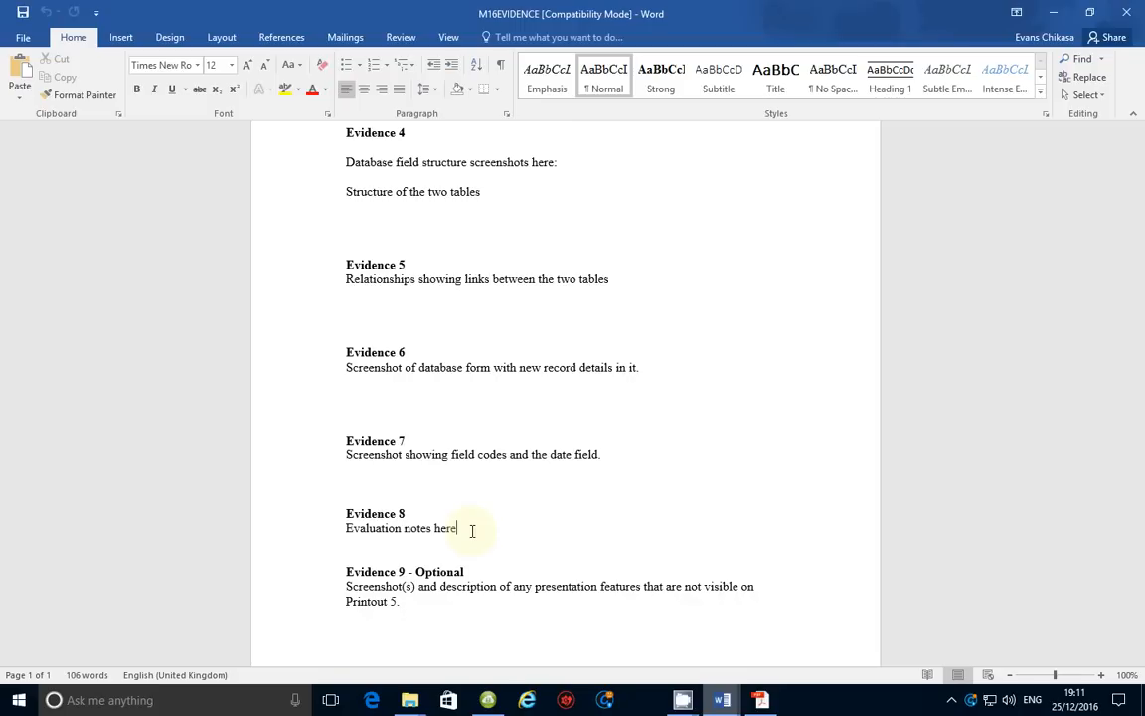
Replace the placeholder with 'Just to produce one letter which can be sent to multiple recipients'
key("BackSpace")
key("BackSpace")
key("BackSpace")
key("BackSpace")
key("BackSpace")
key("BackSpace")
key("BackSpace")
key("BackSpace")
key("BackSpace")
key("BackSpace")
key("BackSpace")
key("BackSpace")
key("BackSpace")
key("BackSpace")
key("BackSpace")
key("BackSpace")
key("BackSpace")
key("BackSpace")
key("BackSpace")
key("BackSpace")
key("BackSpace")
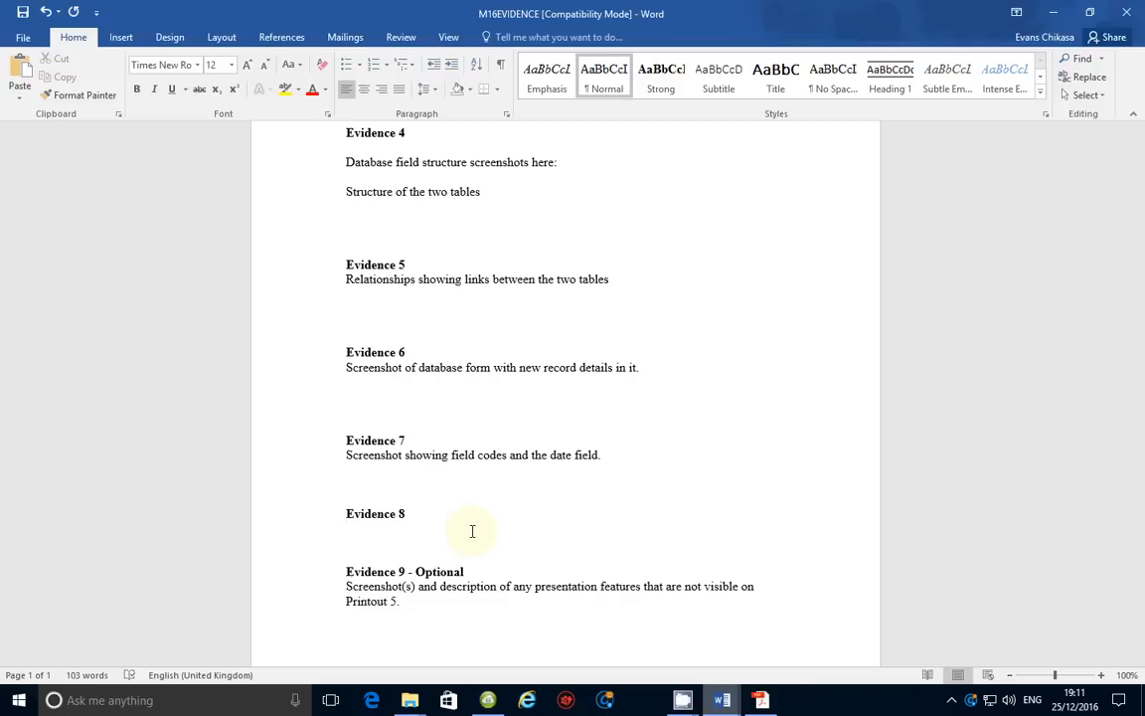
type("Just to produce one letter which a")
type("an be sent to multiple ")
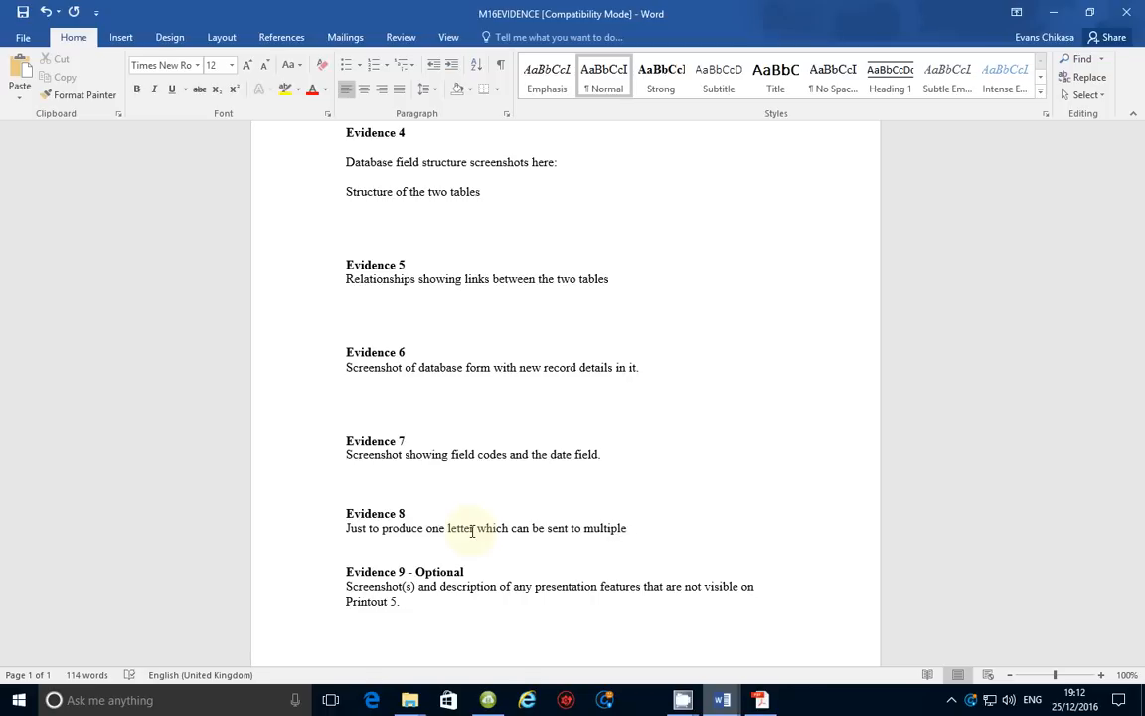
type("receipients")
left_click(670, 525)
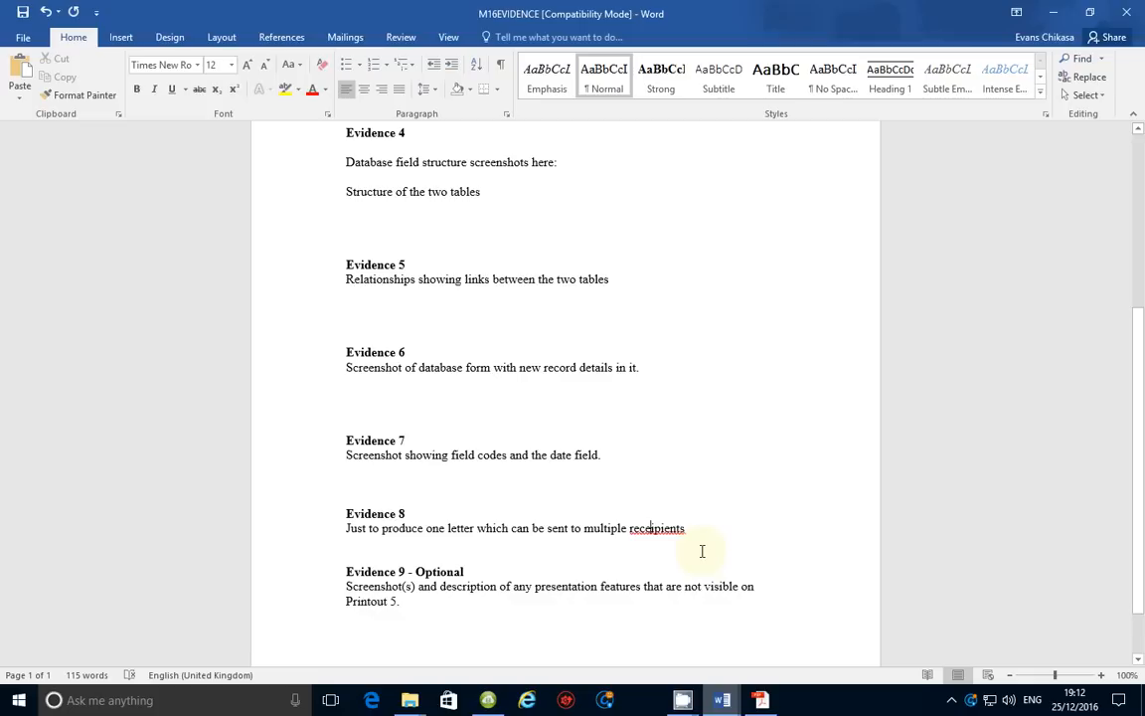
key("BackSpace")
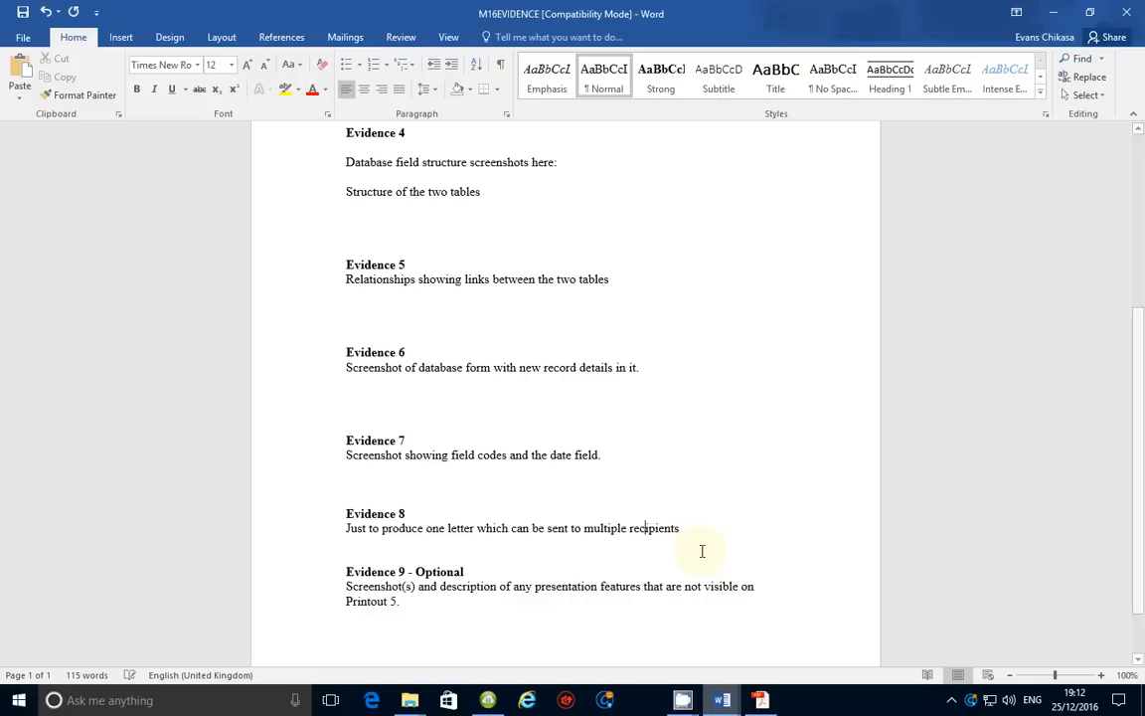
key("End")
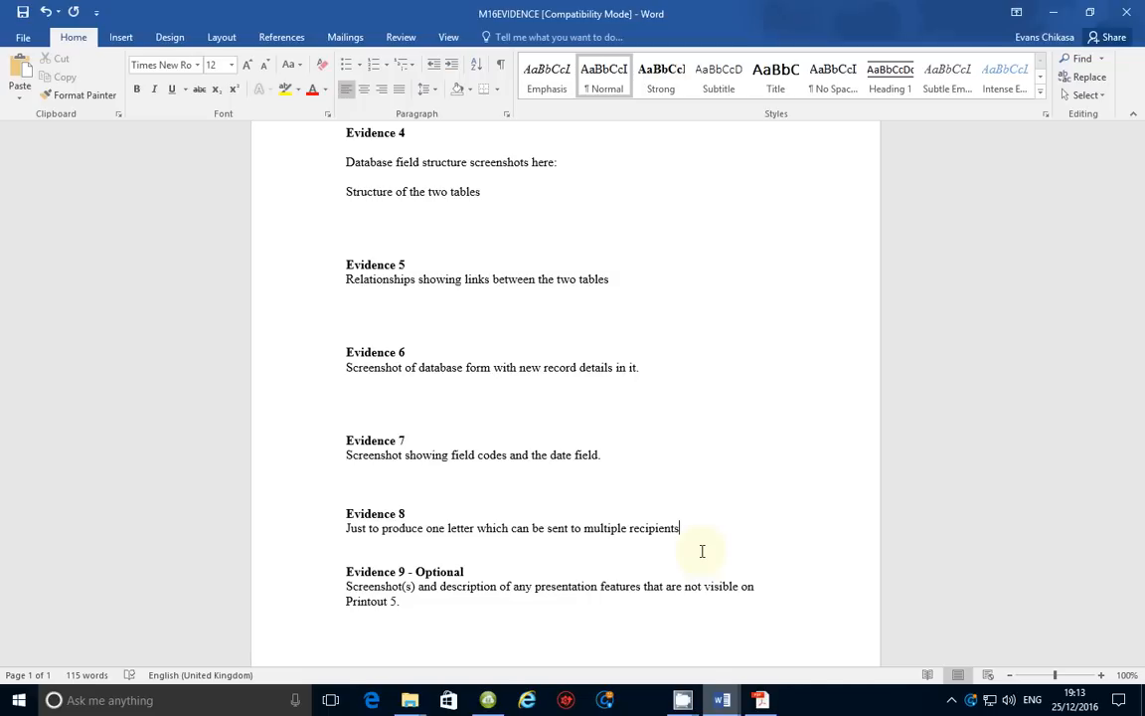
Add 'There is no need to have all the details of recipients as they will be included in the data source file'
type(". Thetre")
key("BackSpace")
key("BackSpace")
key("BackSpace")
type("re isn")
key("BackSpace")
key("BackSpace")
type("not")
key("BackSpace")
type("need to have all the deat")
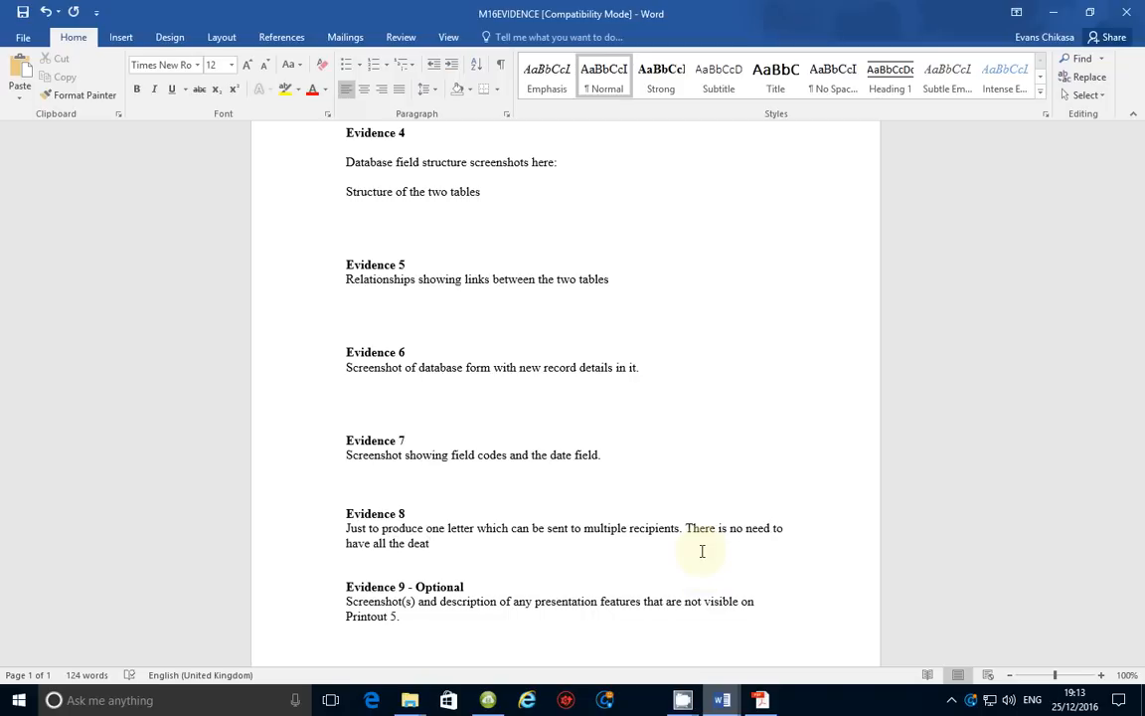
key("BackSpace")
key("BackSpace")
type("tails ")
type("of")
type("ecein")
key("BackSpace")
key("BackSpace")
key("BackSpace")
type("ipient")
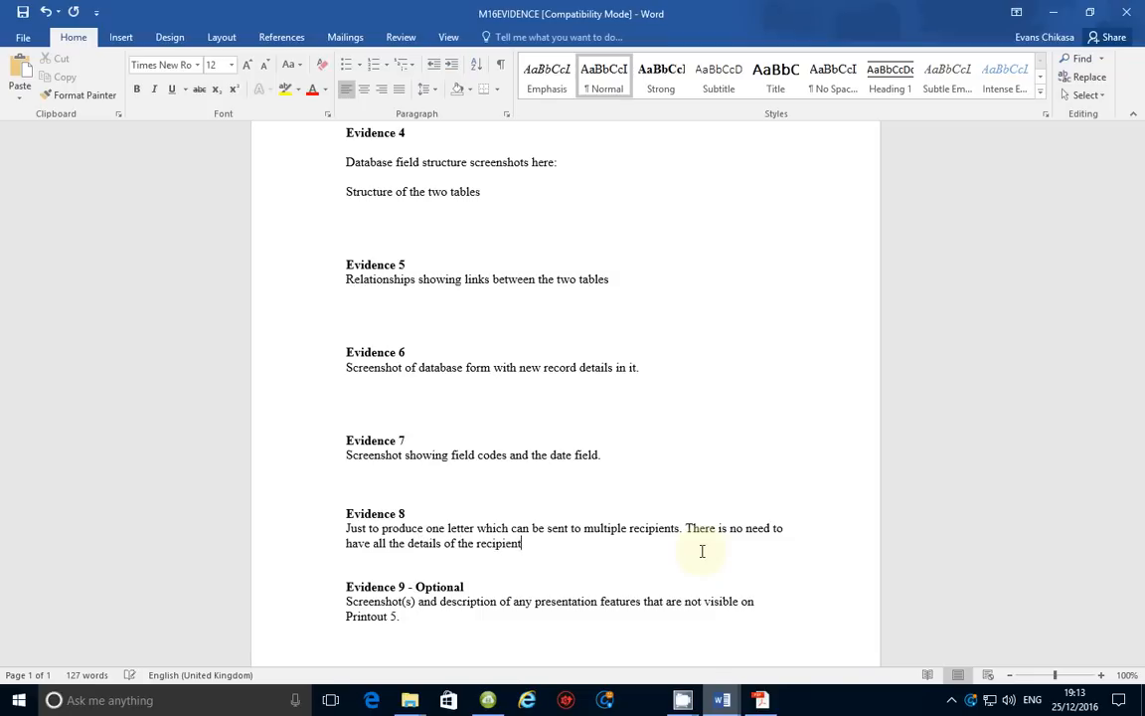
type("a as they will be included ")
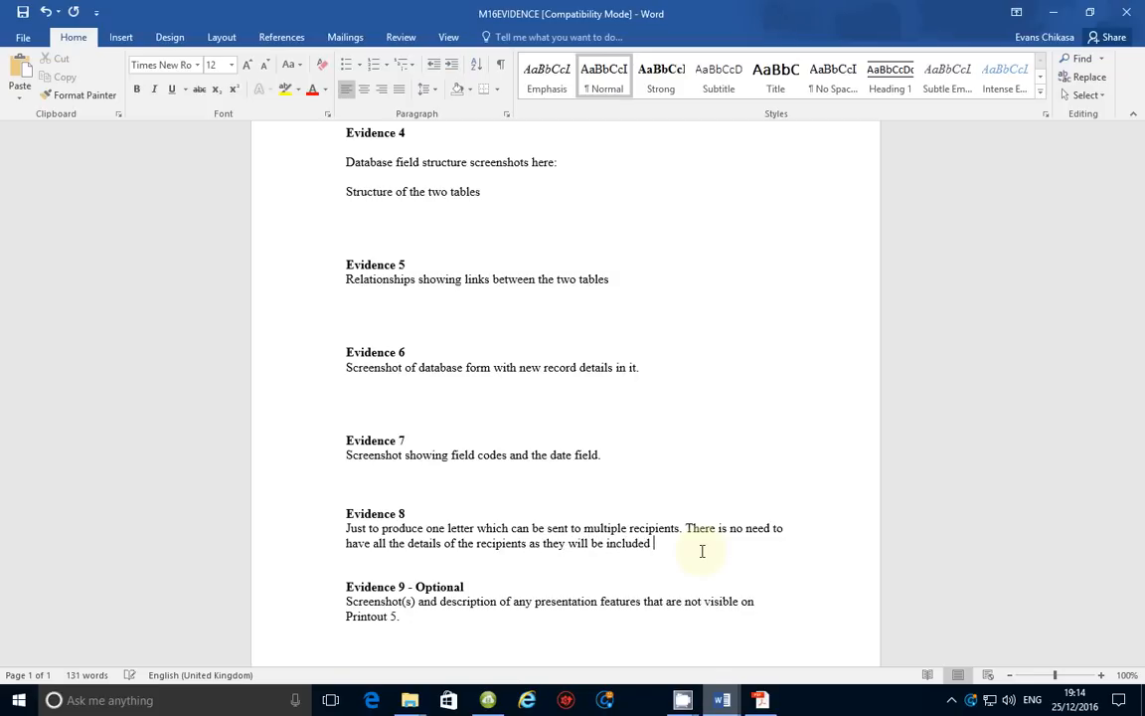
type("in the cata source fikl")
key("BackSpace")
key("BackSpace")
Add that setting up mail merge may take a while for non-conversant users, then return to the PDF
type("le")
type(".")
type("It may take a")
type(" while for ")
type("someone who")
type(" is not")
type(" conversant")
type(" with")
type(" mail me")
type("rge to se")
type("t")
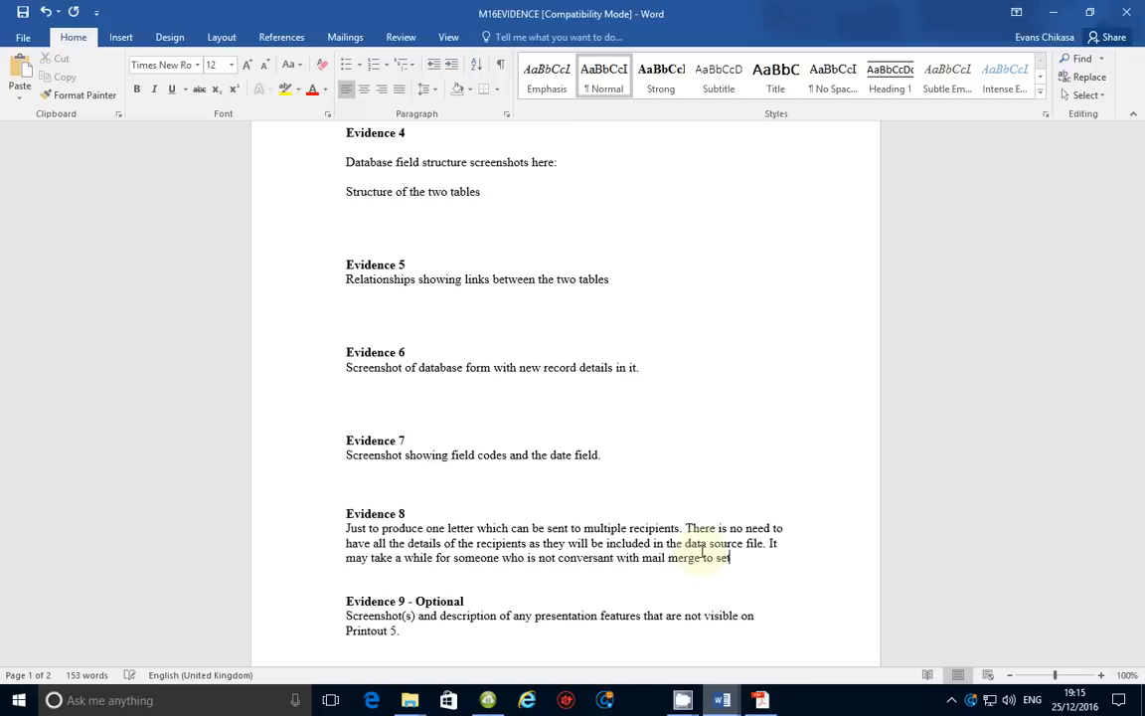
type(" up the facility")
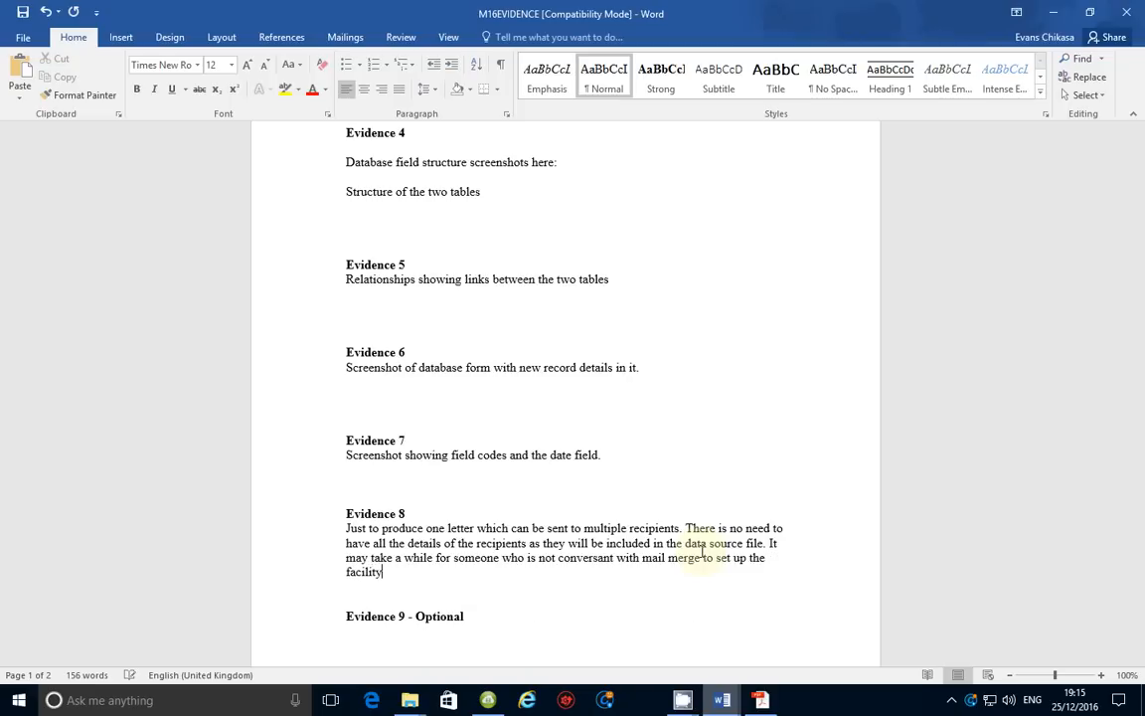
type(" for mail maerge")
key("Left")
key("Left")
key("Left")
key("Left")
key("BackSpace")
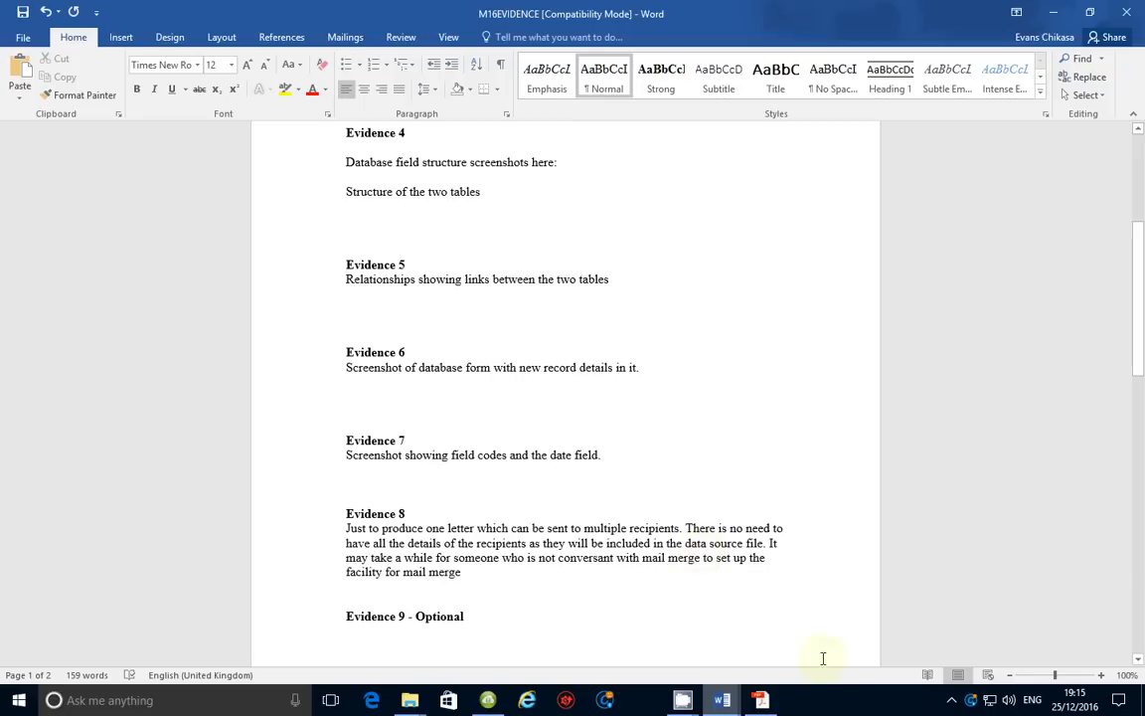
left_click(608, 594)
Reread Task 26's 4-mark Evidence 8 instruction and reveal the hidden taskbar icons
scroll(605, 593, "down", 3)
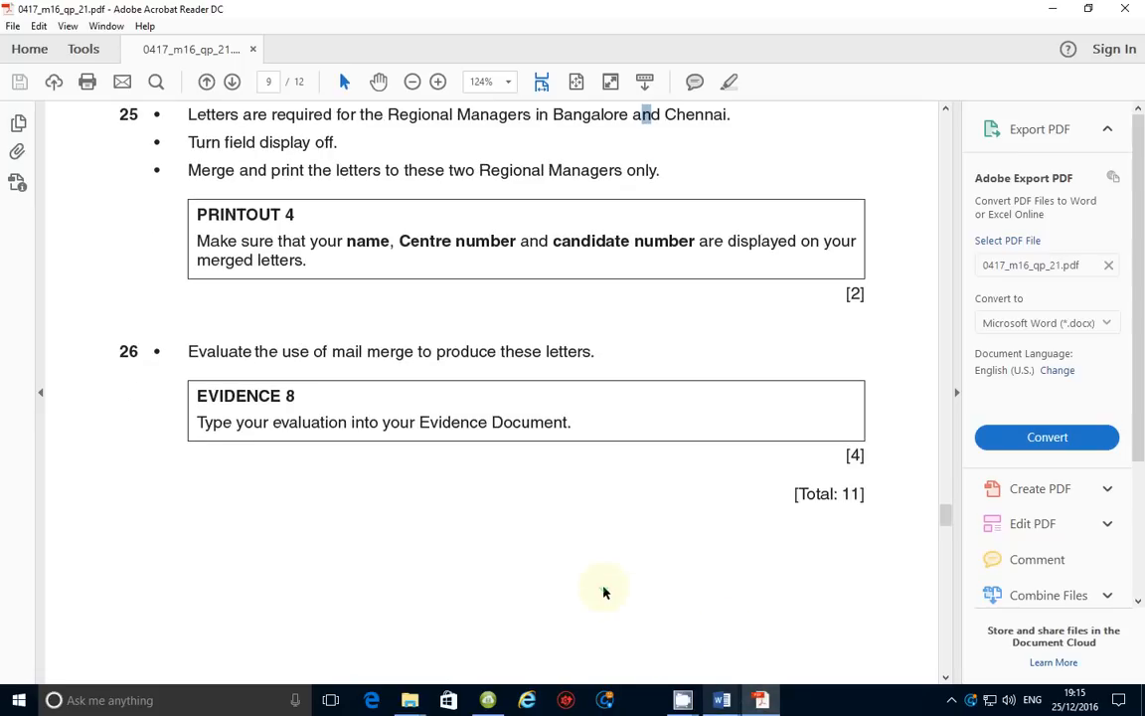
scroll(604, 592, "down", 1)
scroll(604, 593, "up", 1)
left_click(952, 704)
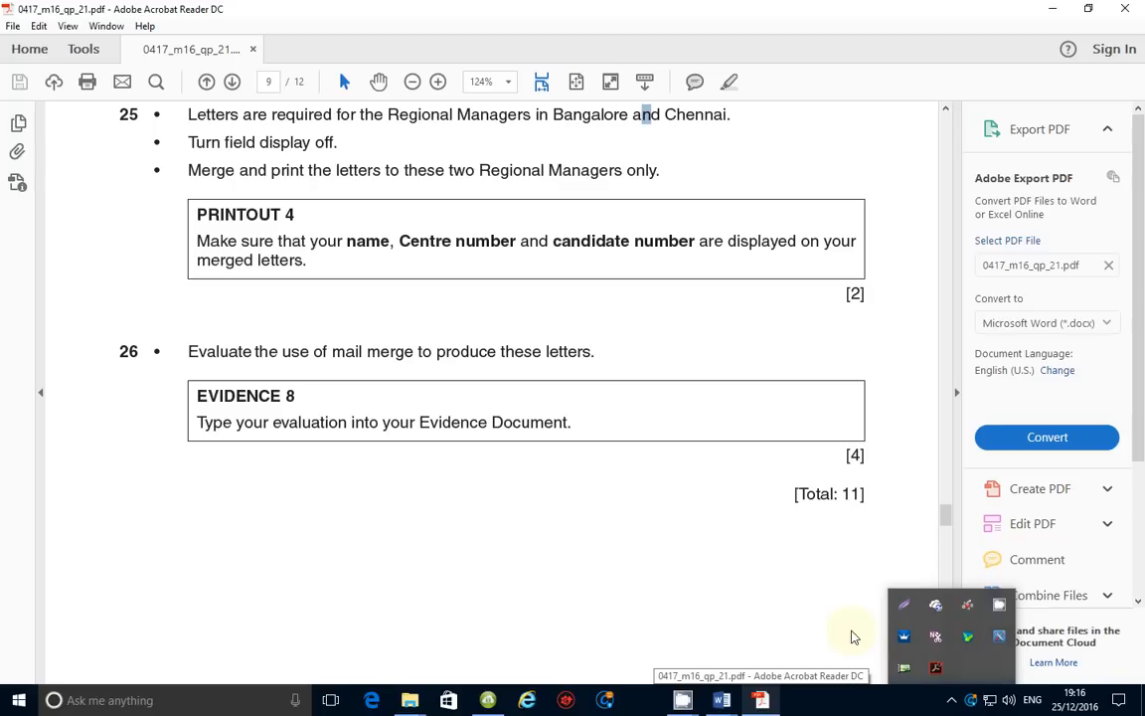